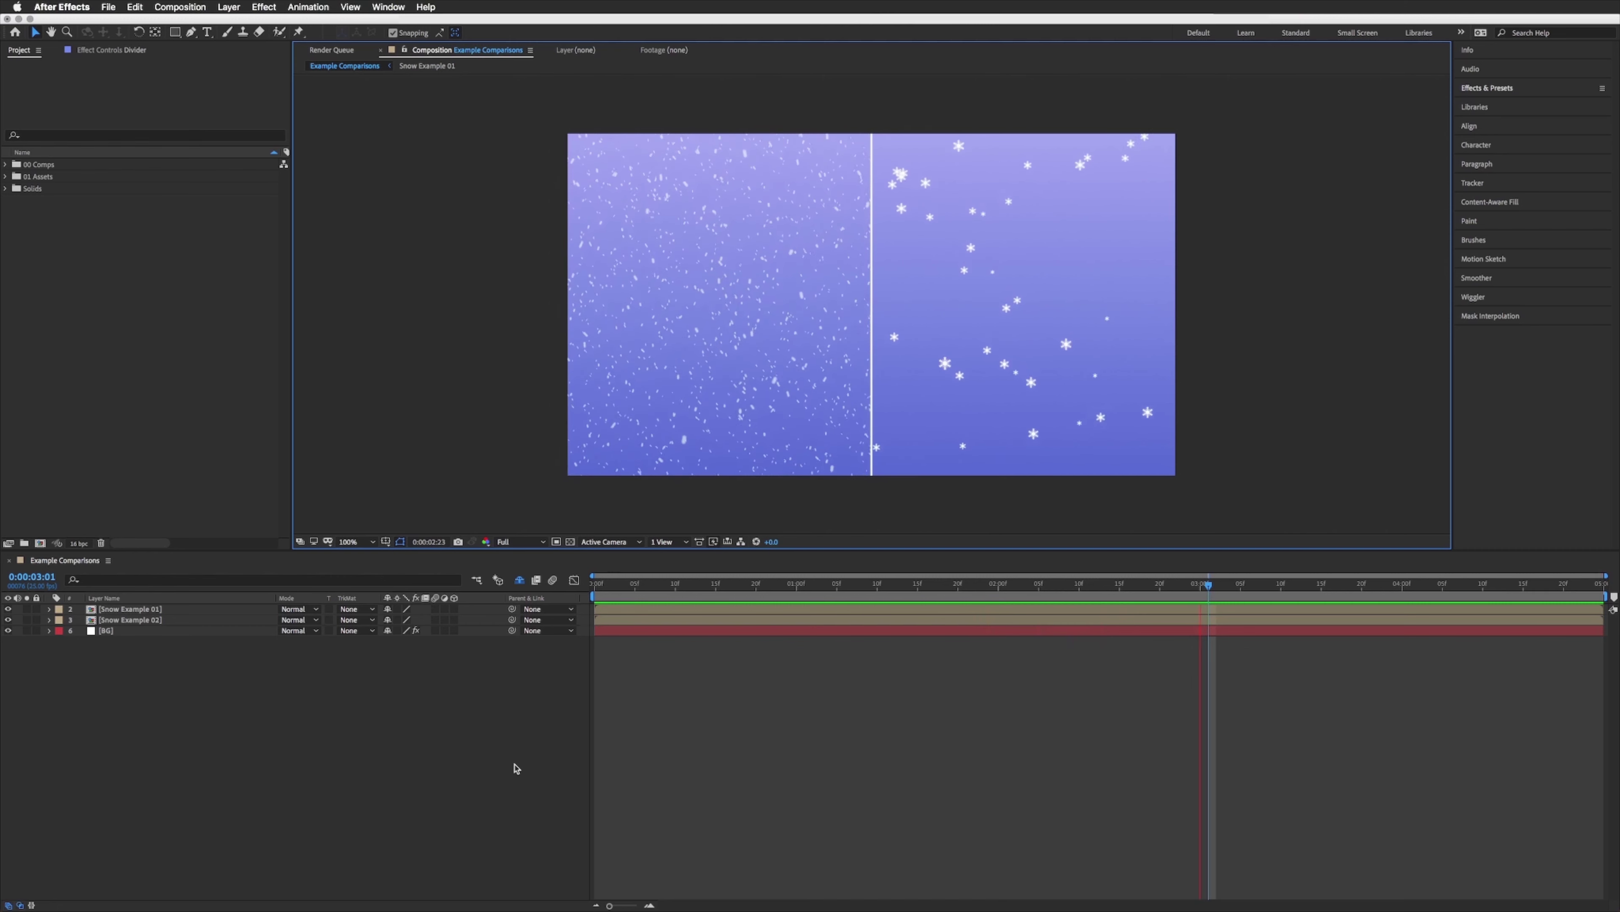
# Create a new 1920×1080 composition named 'Example 1'.
pyautogui.click(114, 422)
pyautogui.press('super+n')
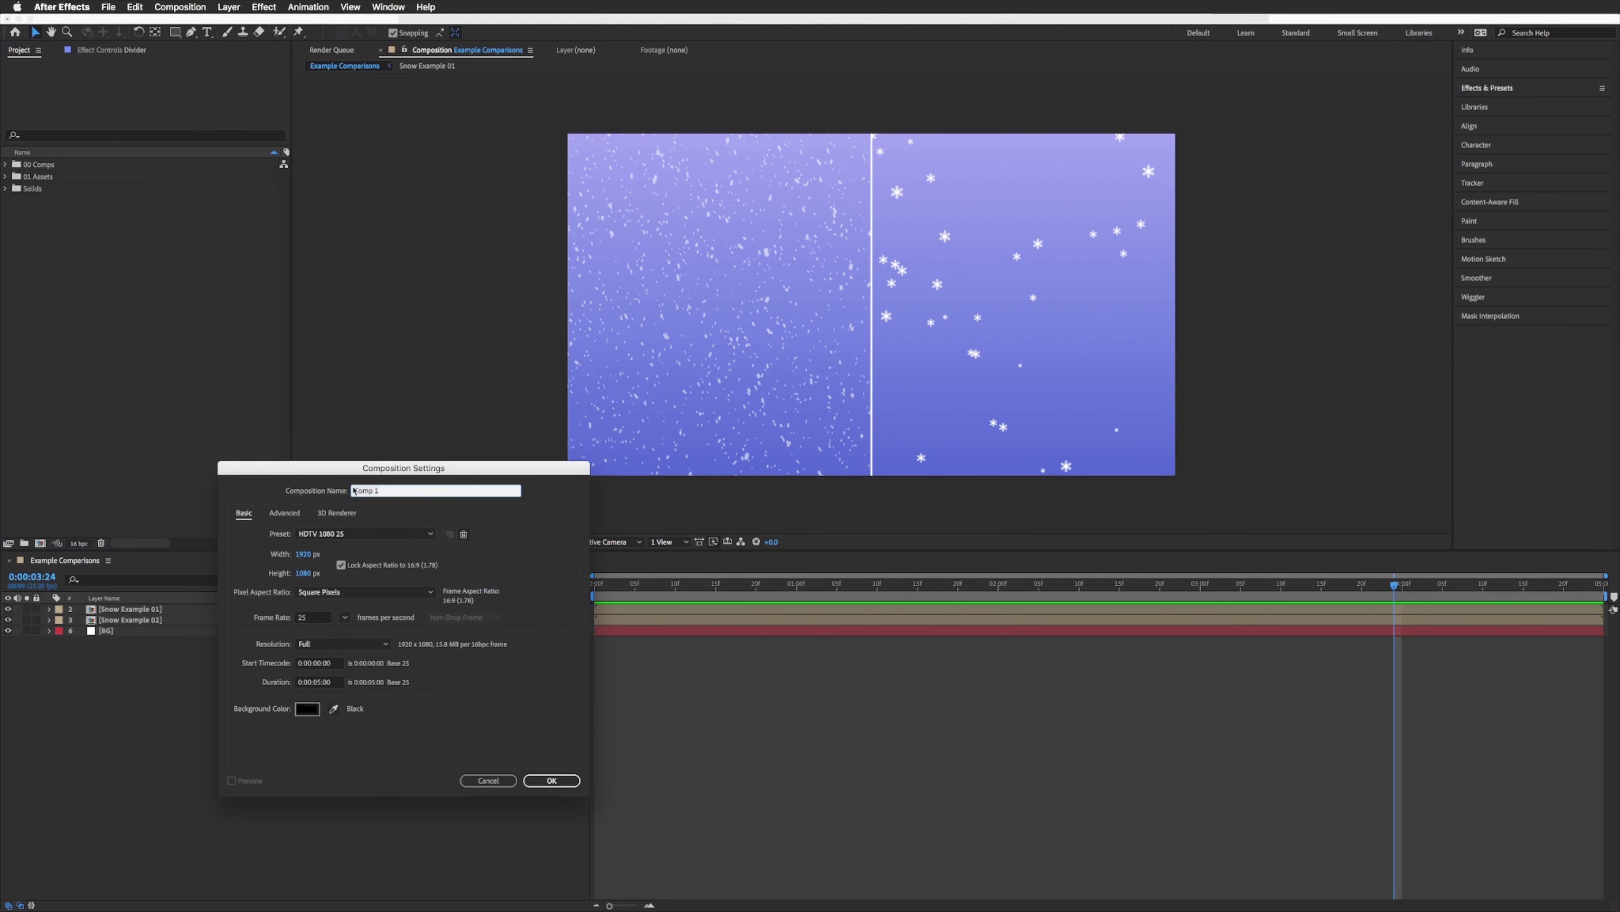
pyautogui.write('Example')
pyautogui.click(572, 785)
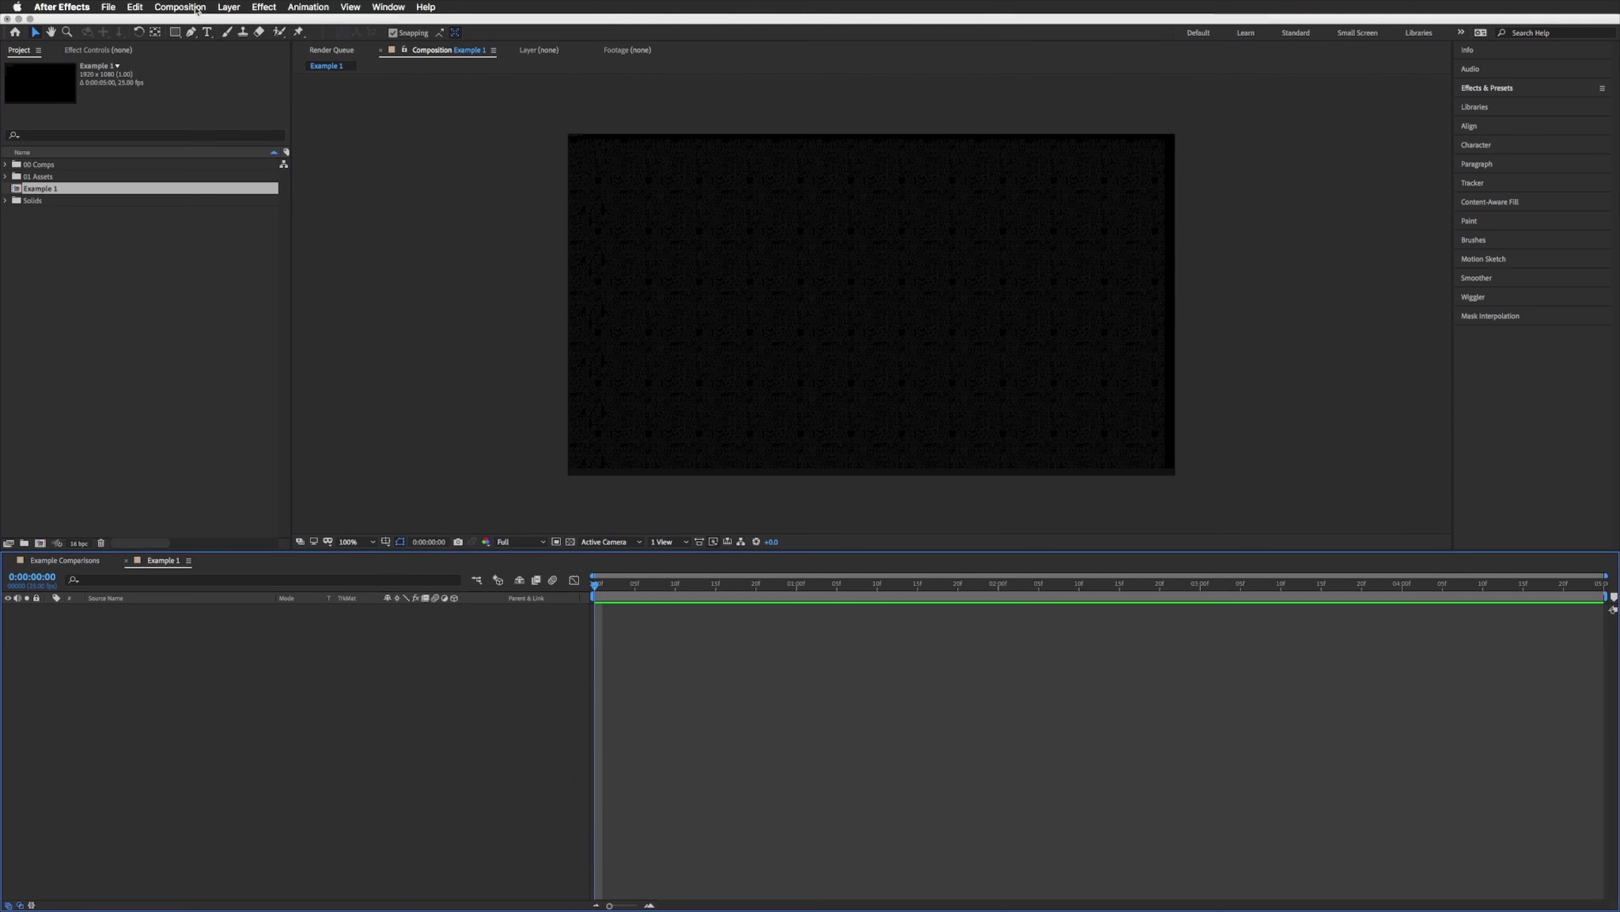
# Set up a new solid layer named 'Snow', keeping its colour white.
pyautogui.click(228, 6)
pyautogui.moveTo(287, 21)
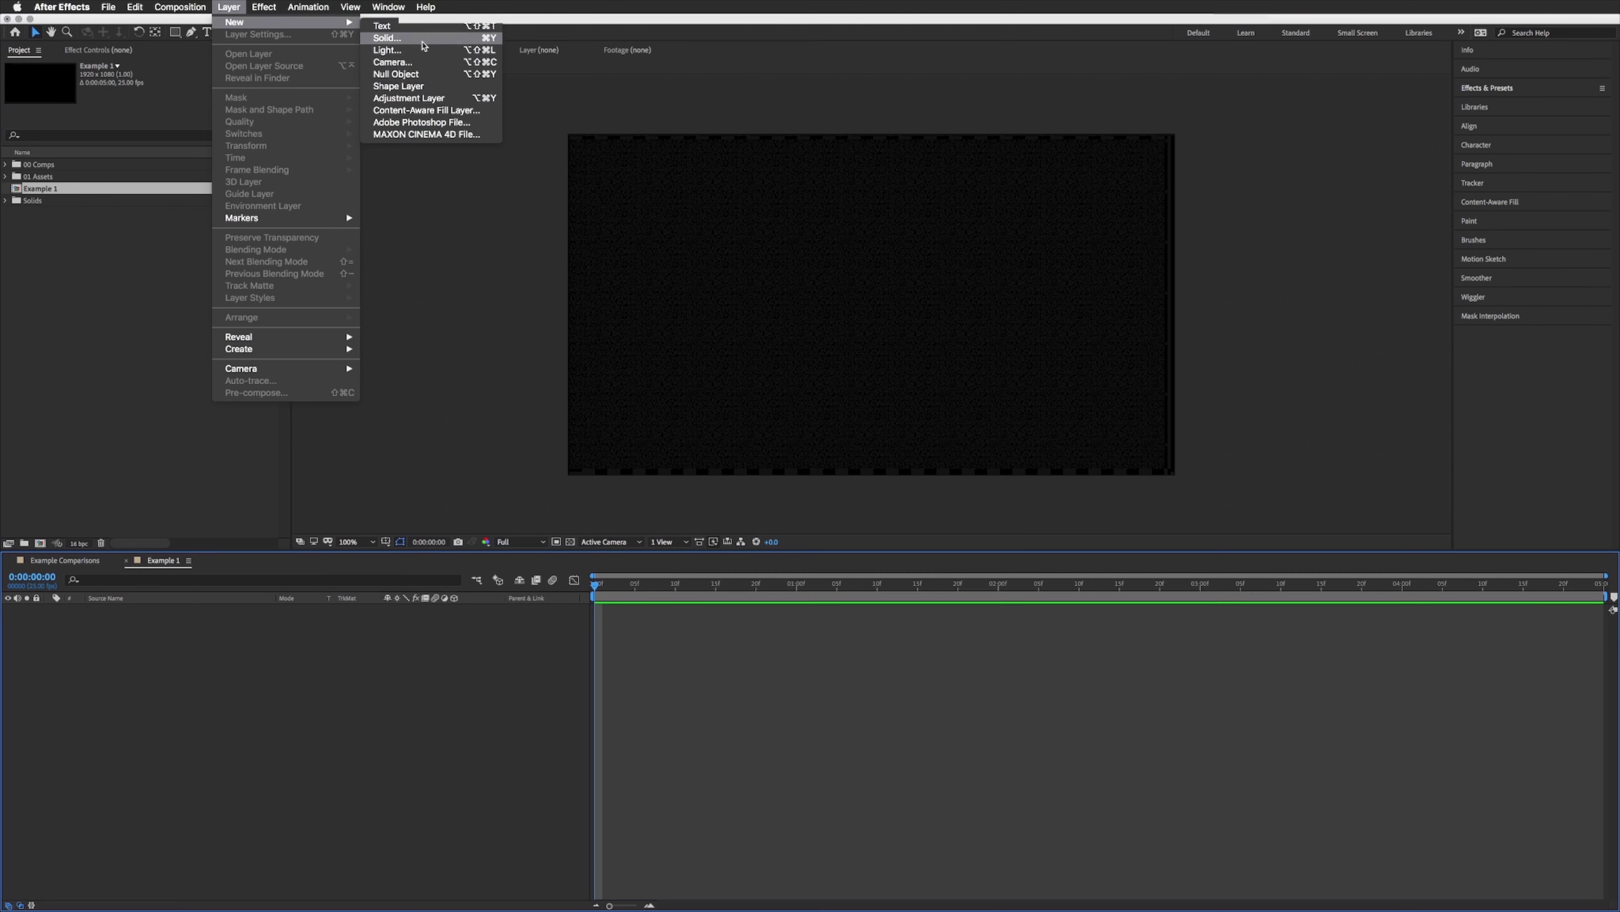
pyautogui.click(425, 40)
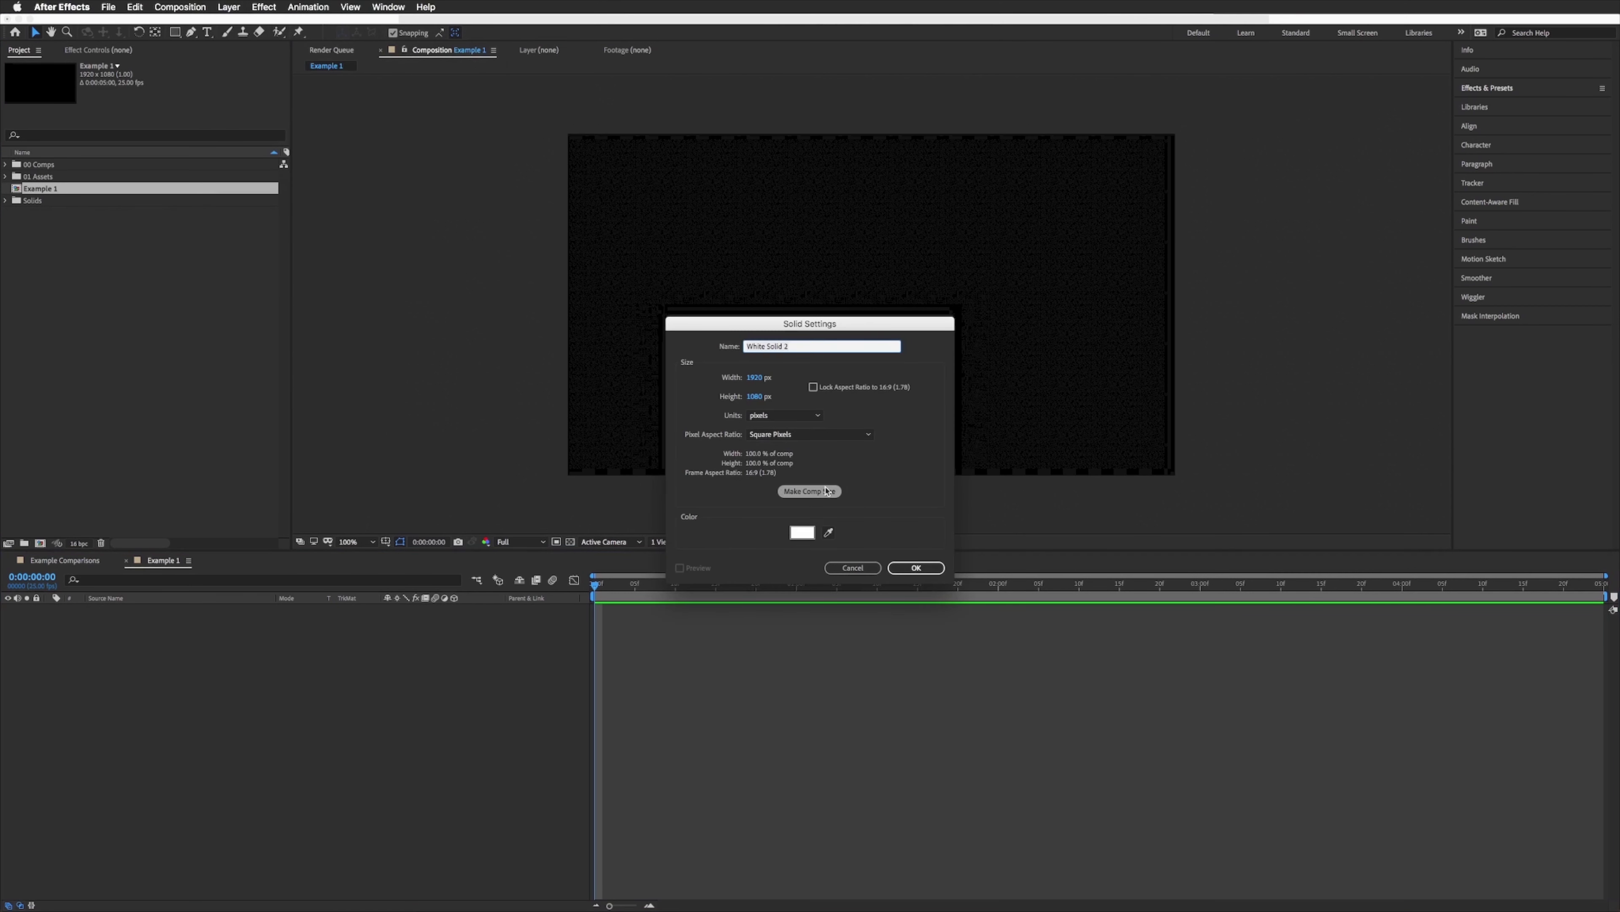
pyautogui.write('Snow')
pyautogui.click(728, 536)
pyautogui.click(803, 534)
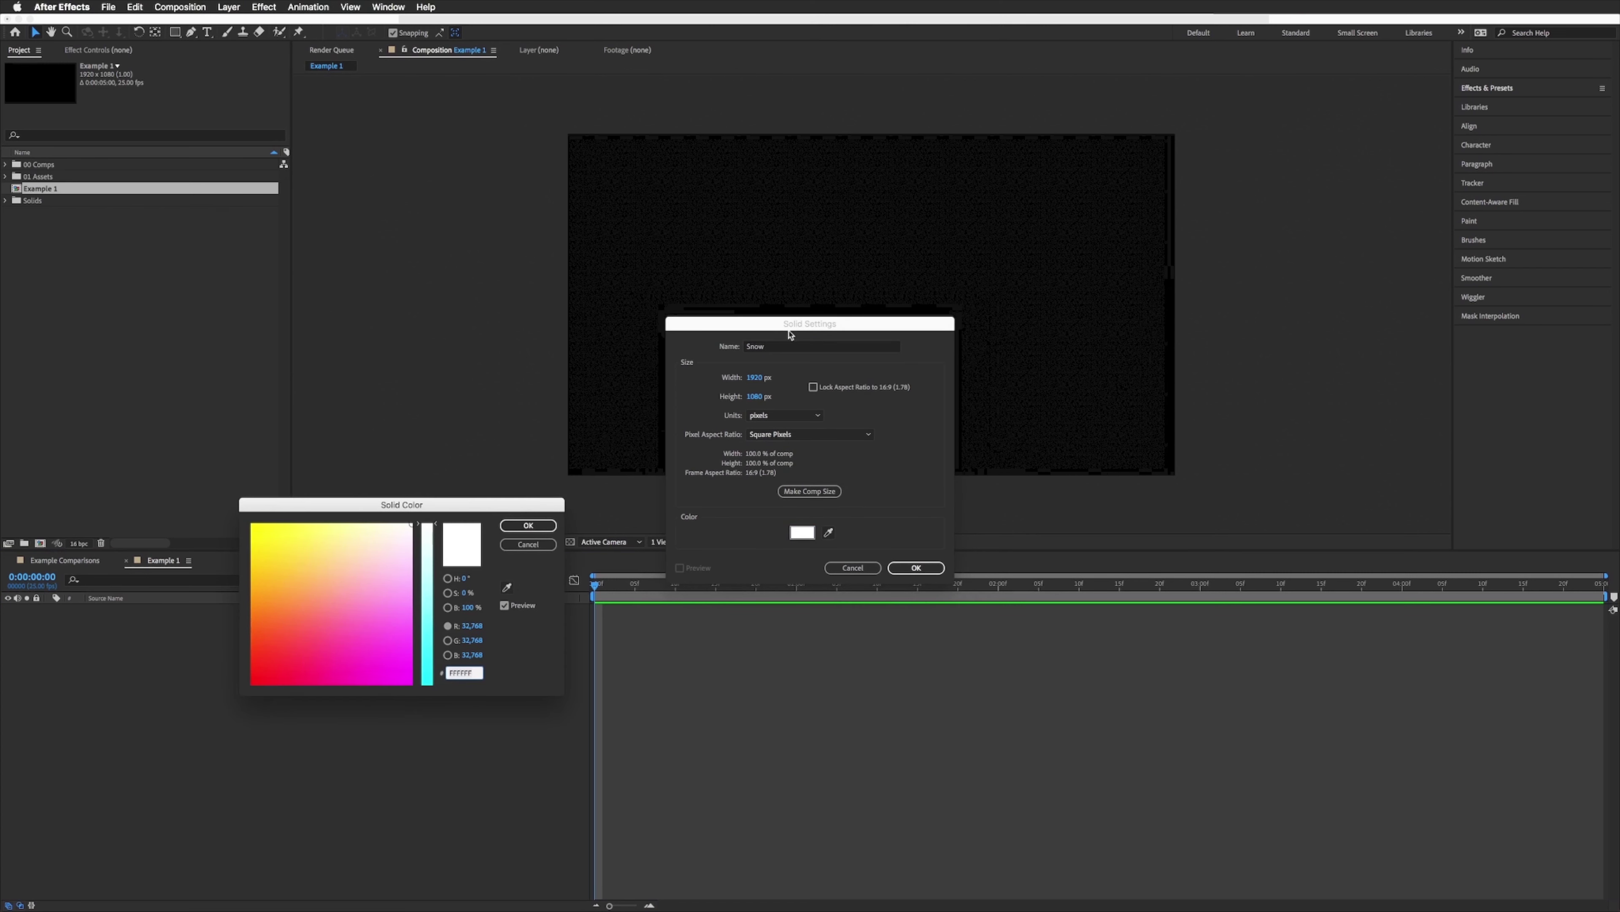
pyautogui.click(528, 524)
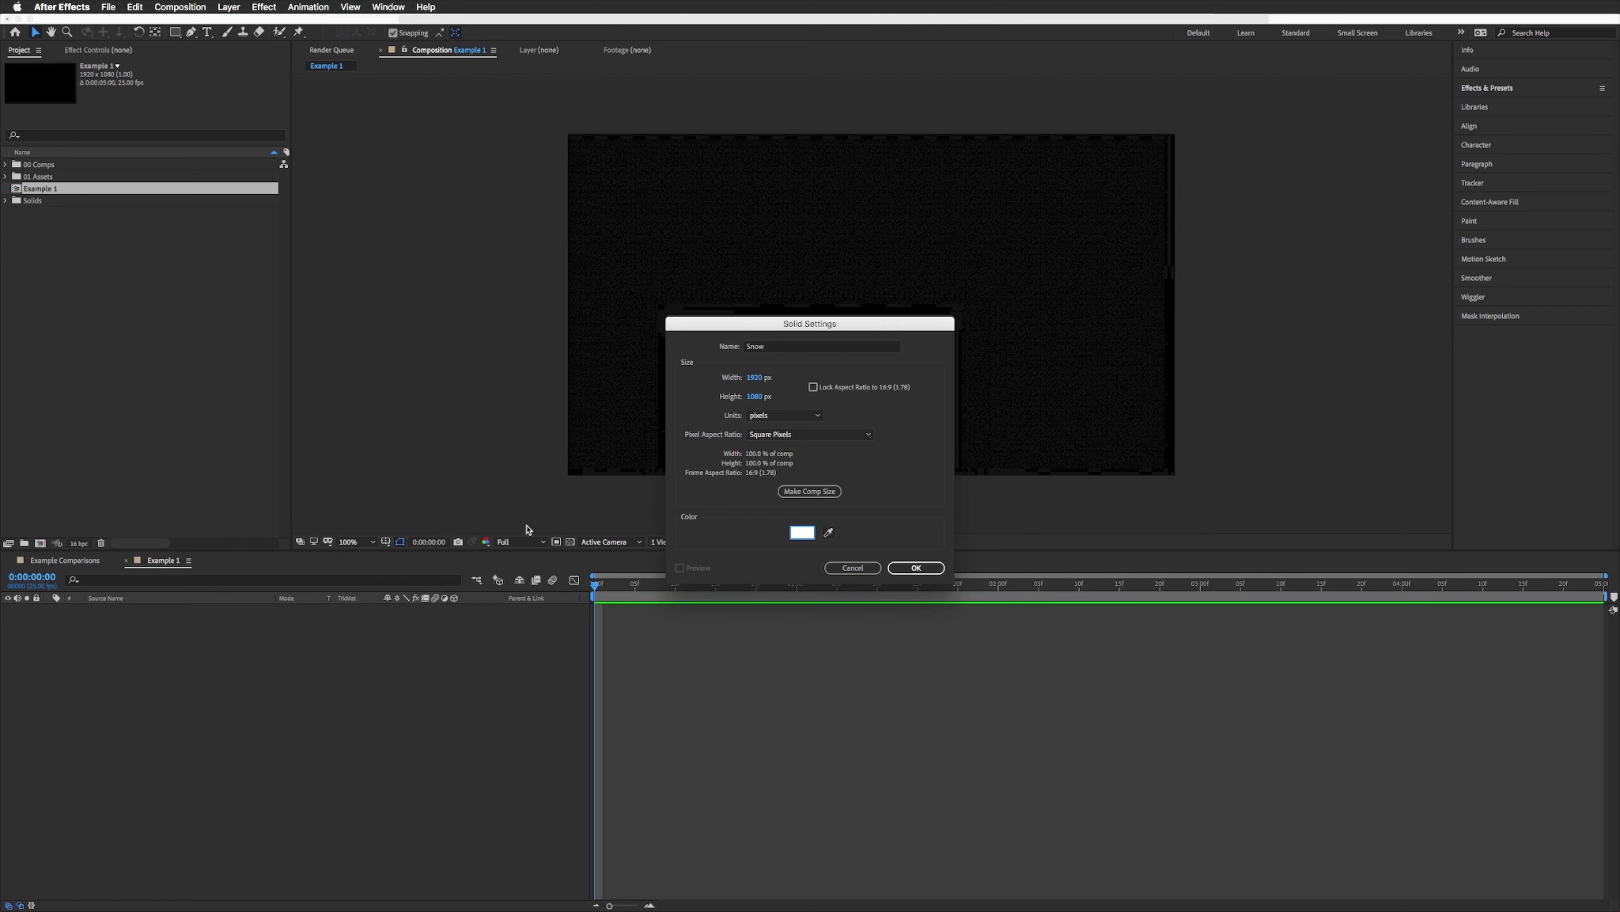
# Add the Snow solid, apply CC Snowfall to it, and turn off Composite With Original.
pyautogui.click(917, 568)
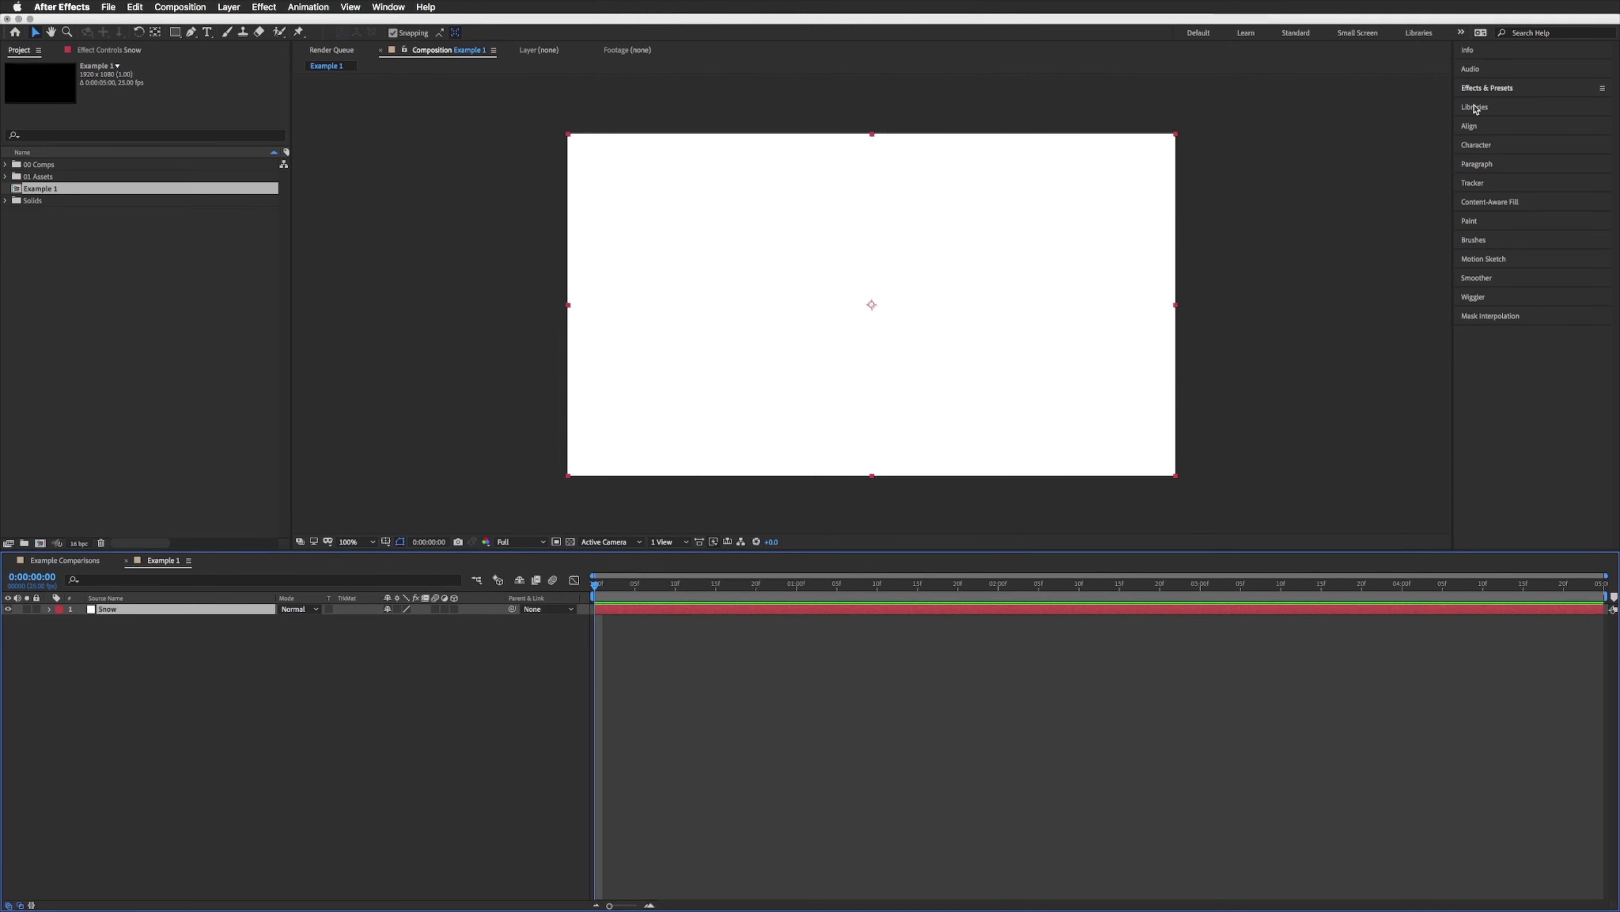
pyautogui.click(1476, 90)
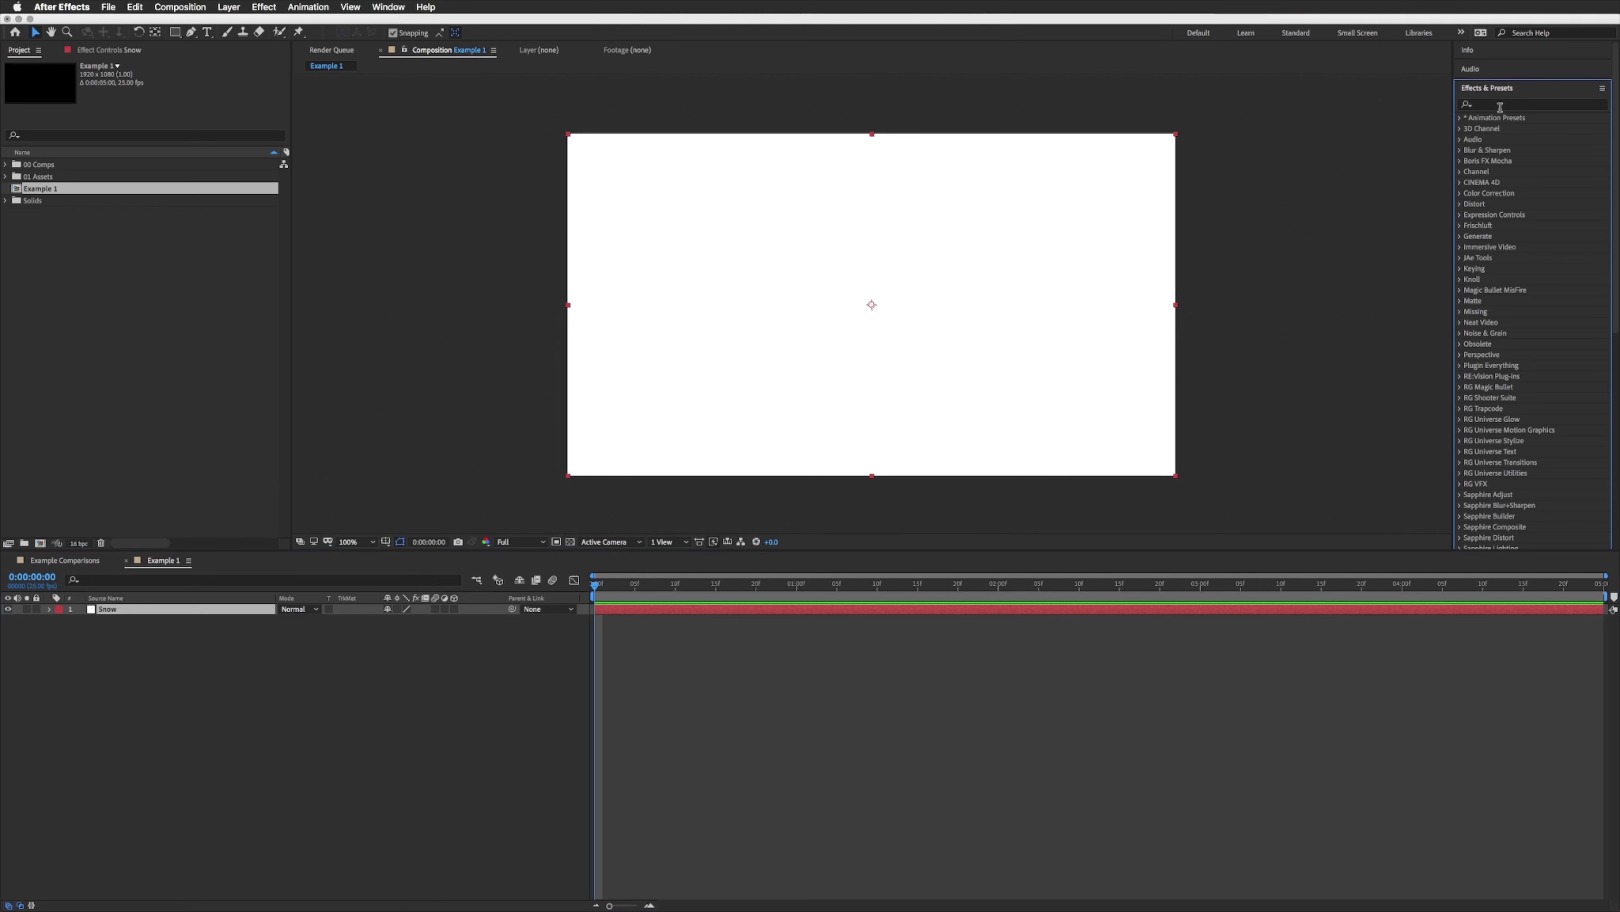
pyautogui.click(1501, 105)
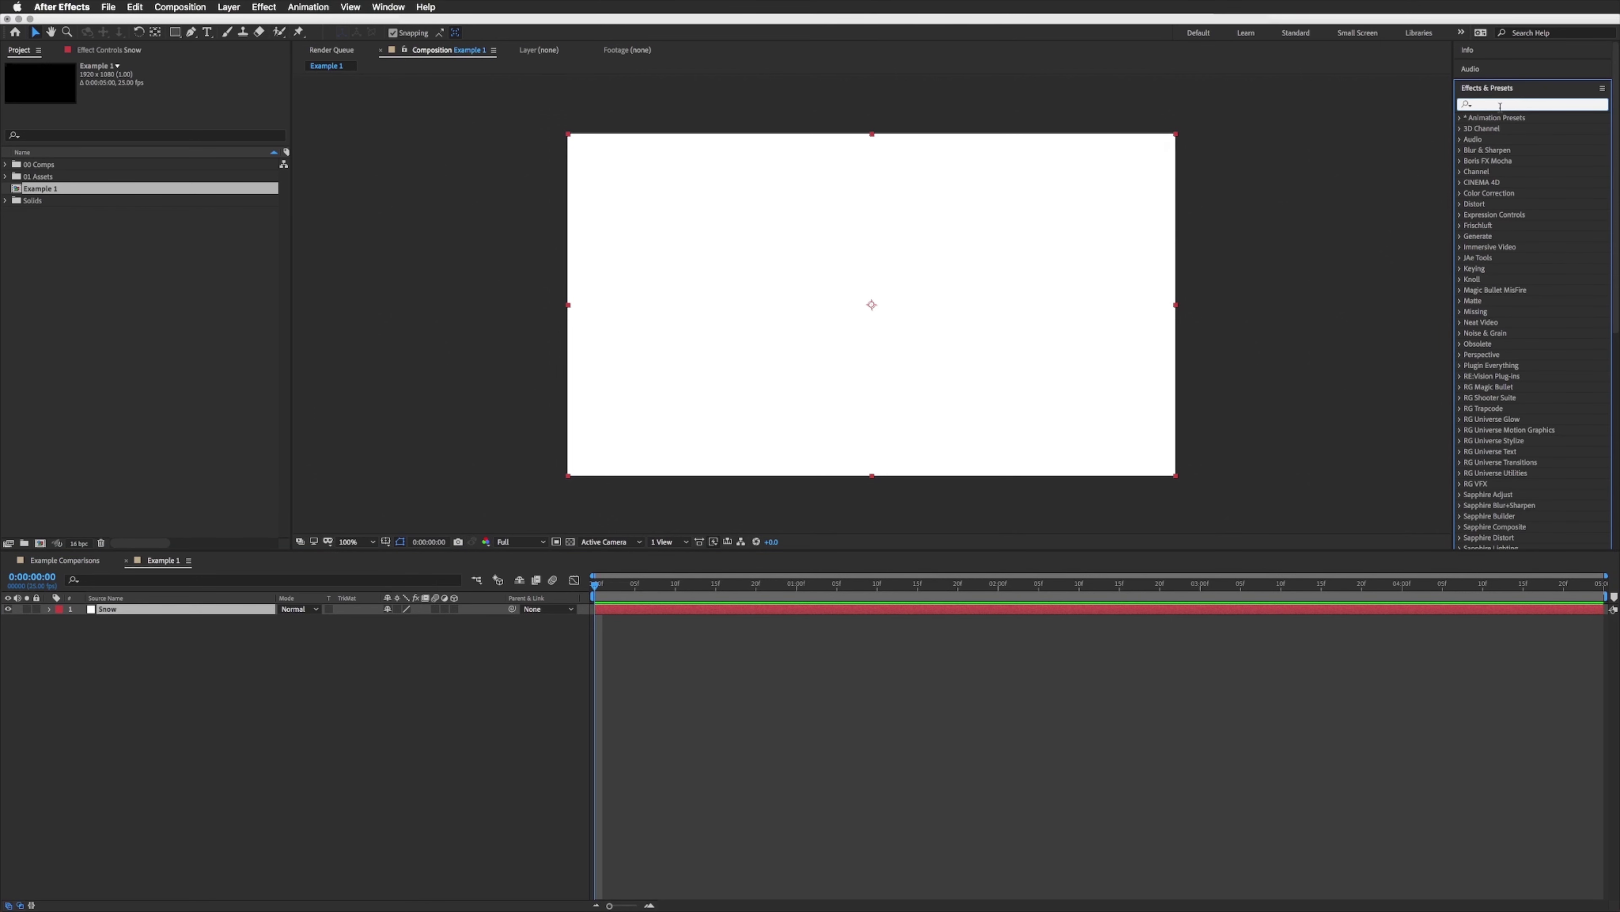
pyautogui.write('cc snowf')
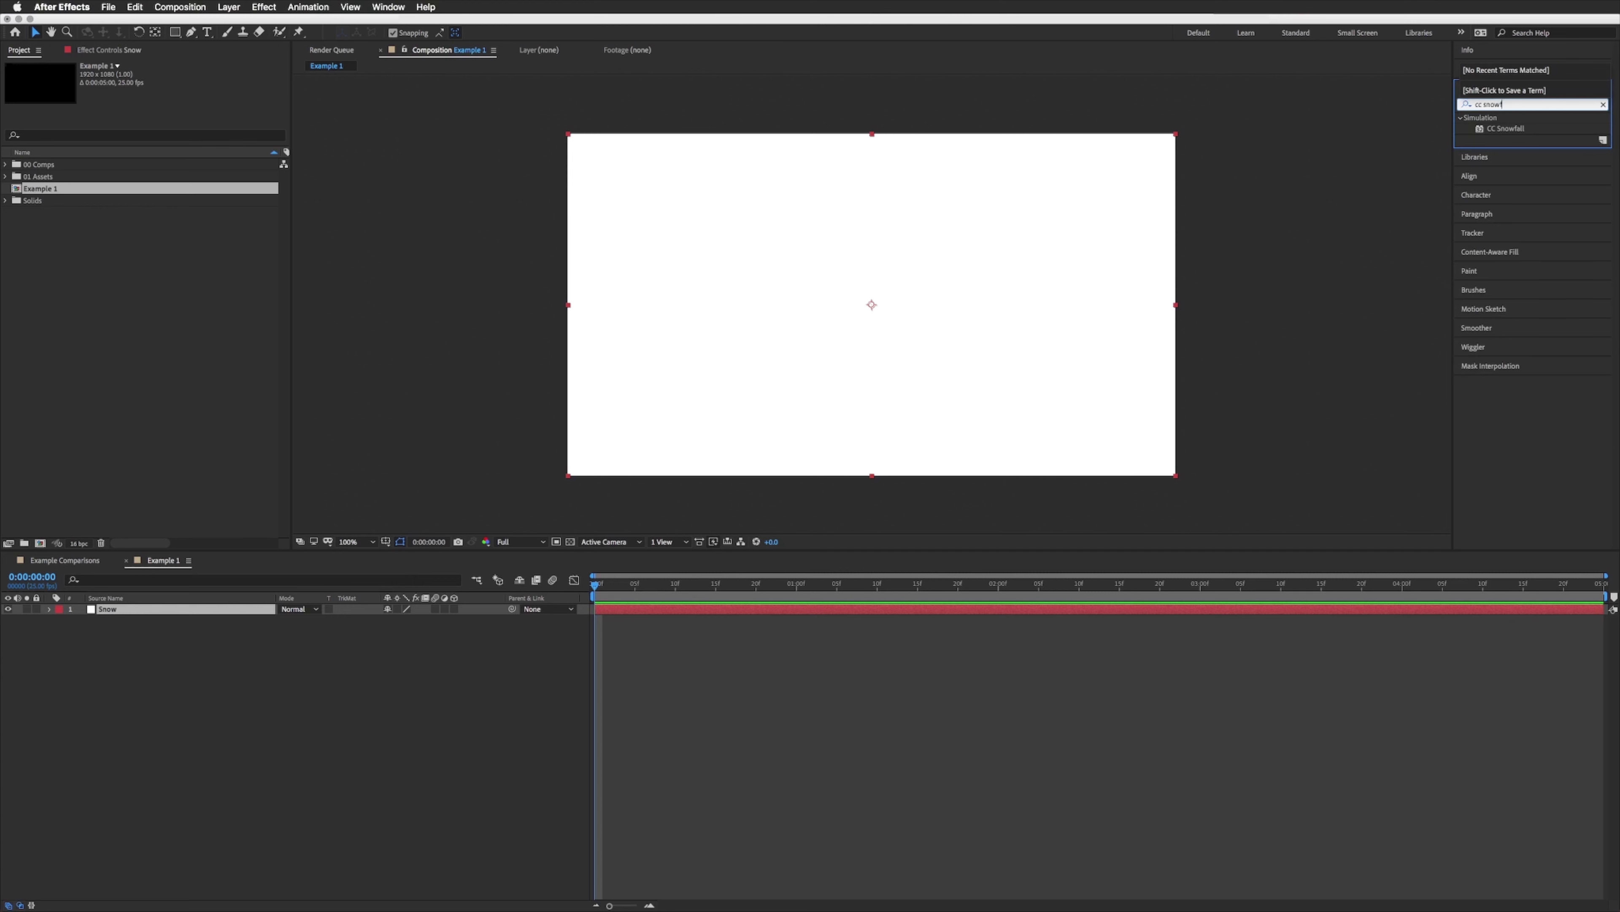
pyautogui.write('all')
pyautogui.moveTo(1505, 128); pyautogui.dragTo(106, 611)
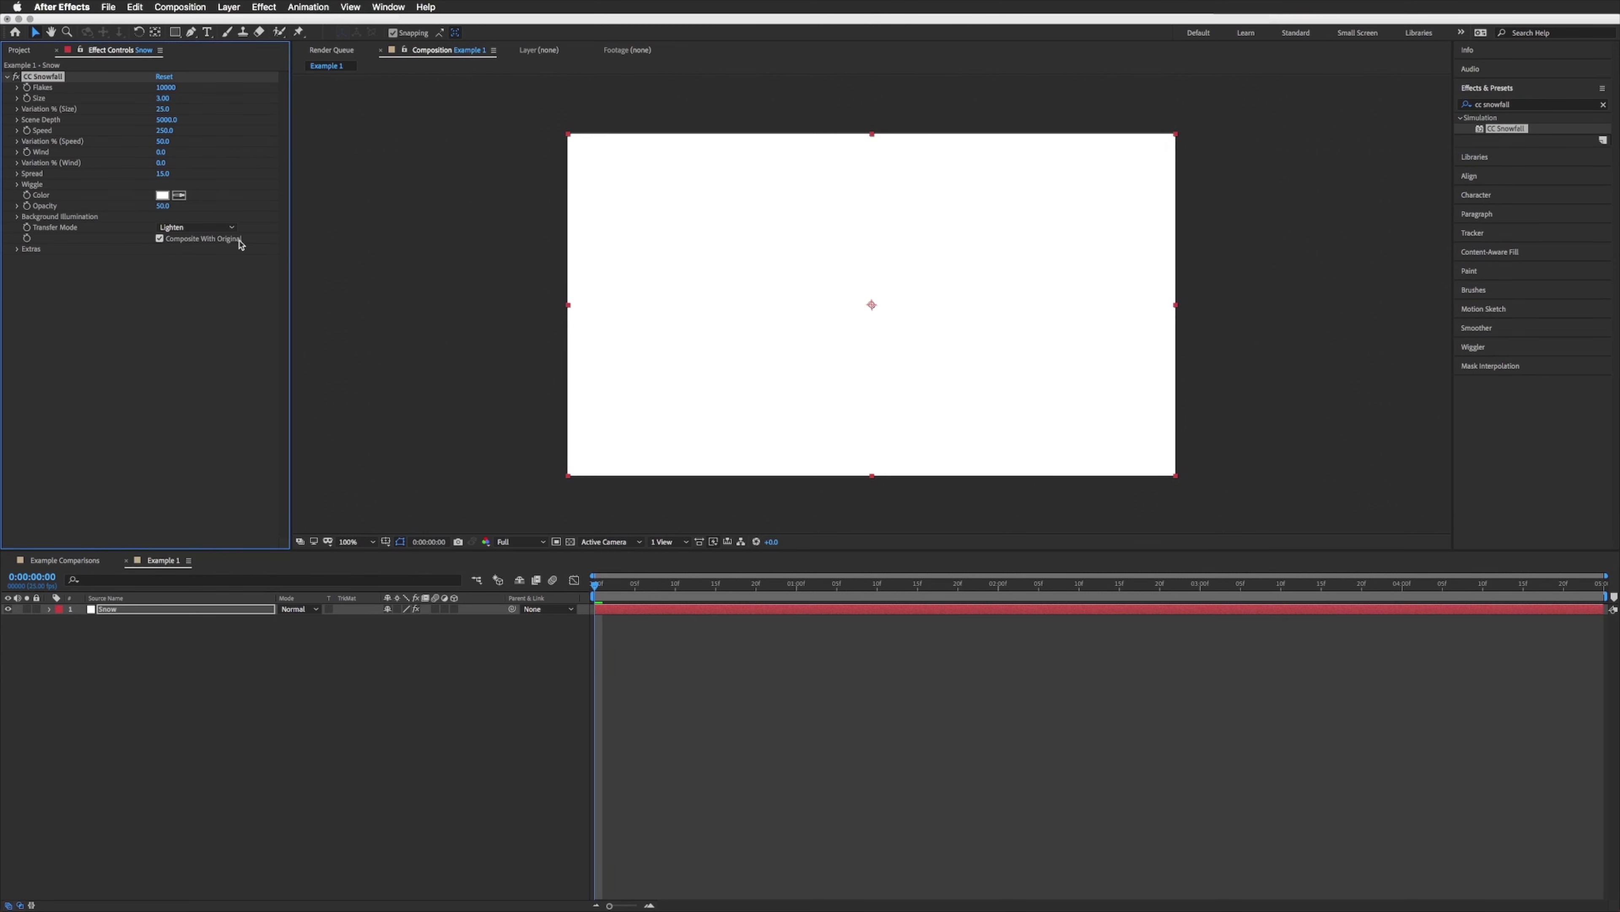
pyautogui.click(159, 238)
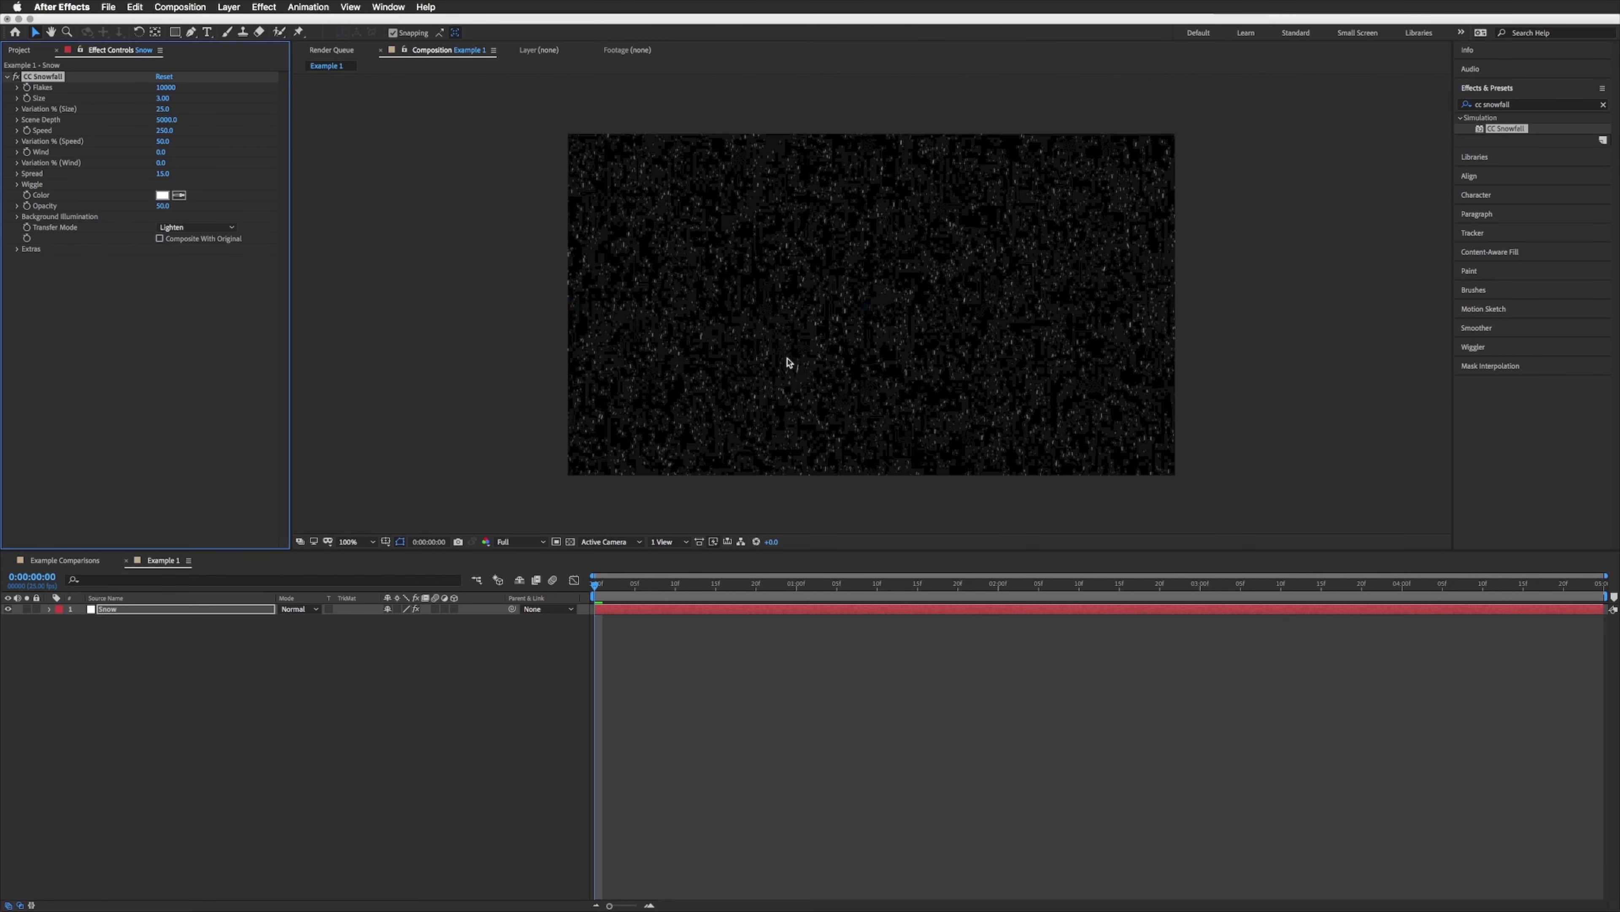
pyautogui.press('space')
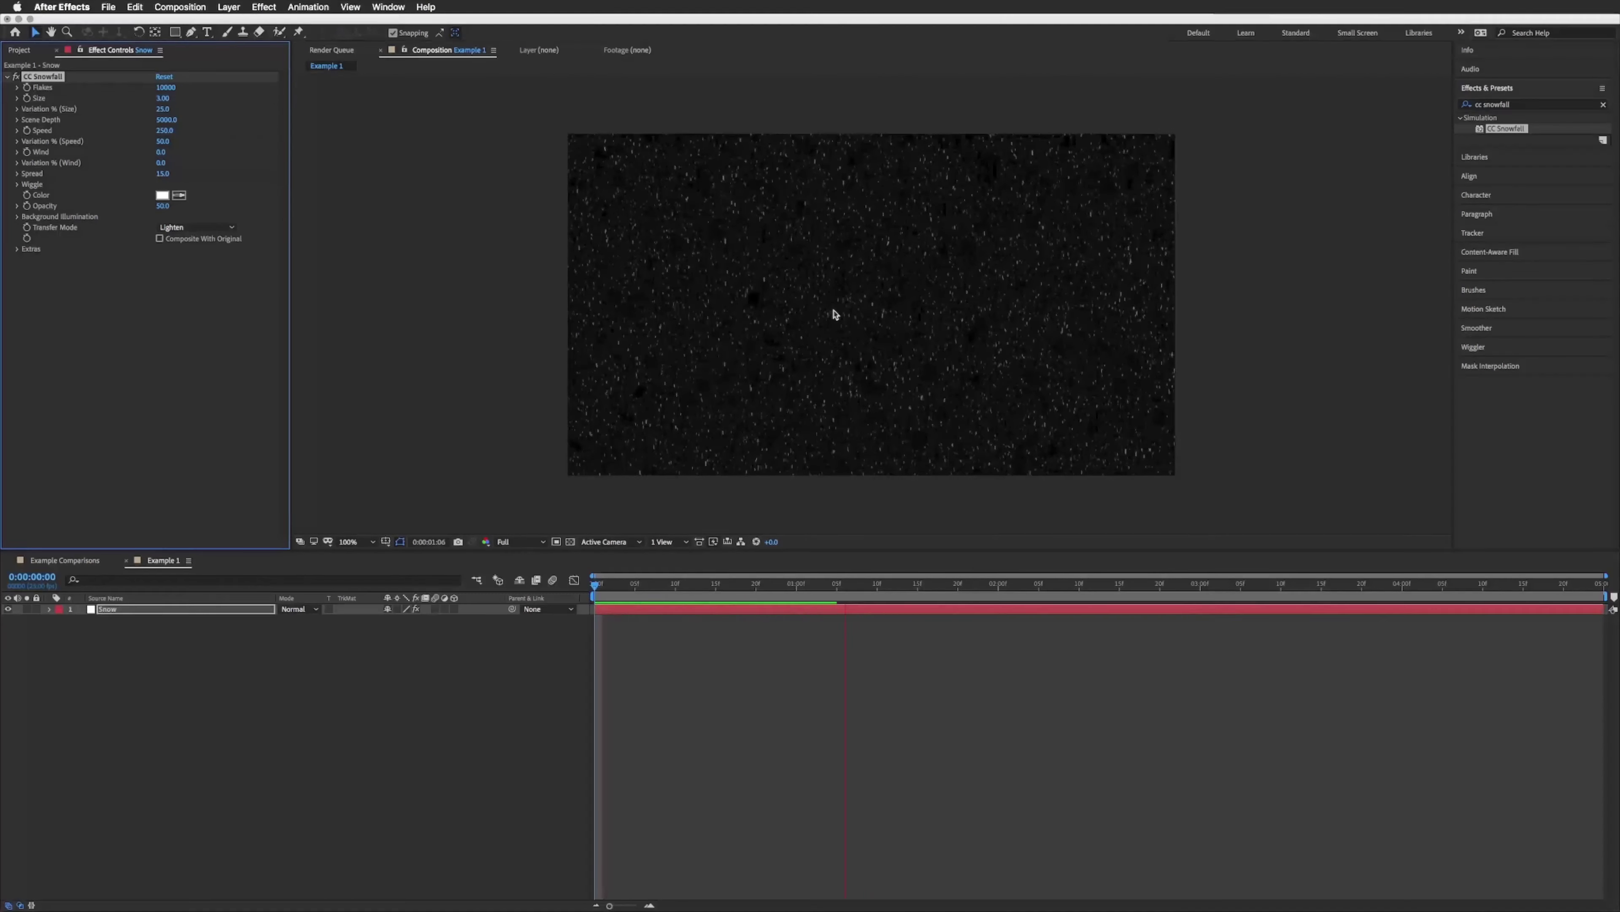
pyautogui.press('space')
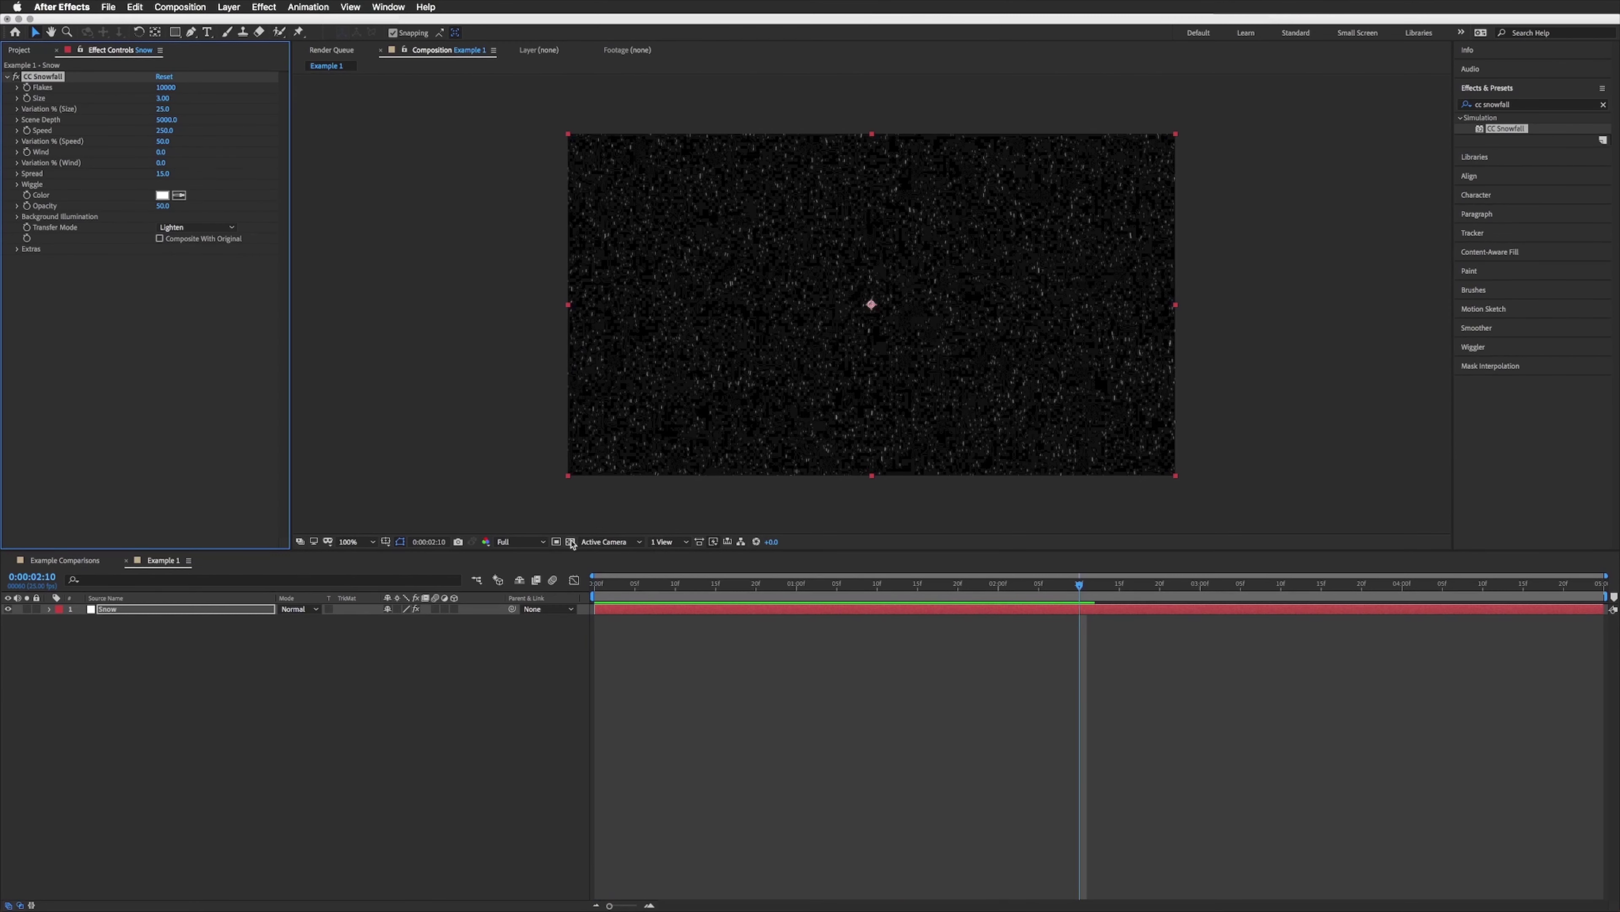
pyautogui.click(571, 542)
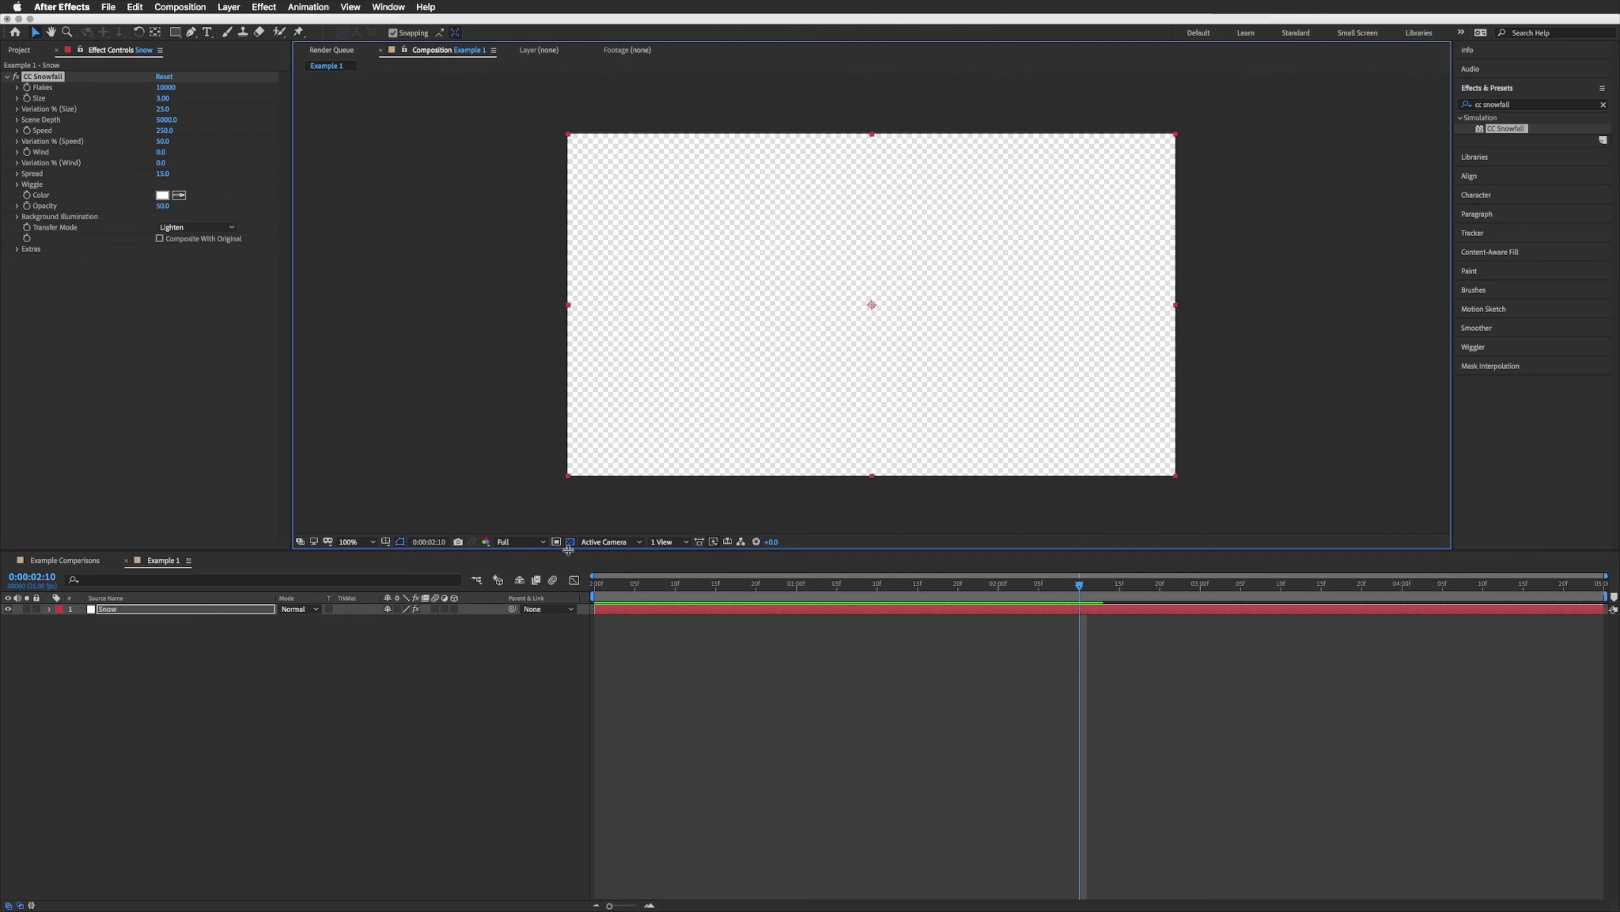
pyautogui.click(571, 542)
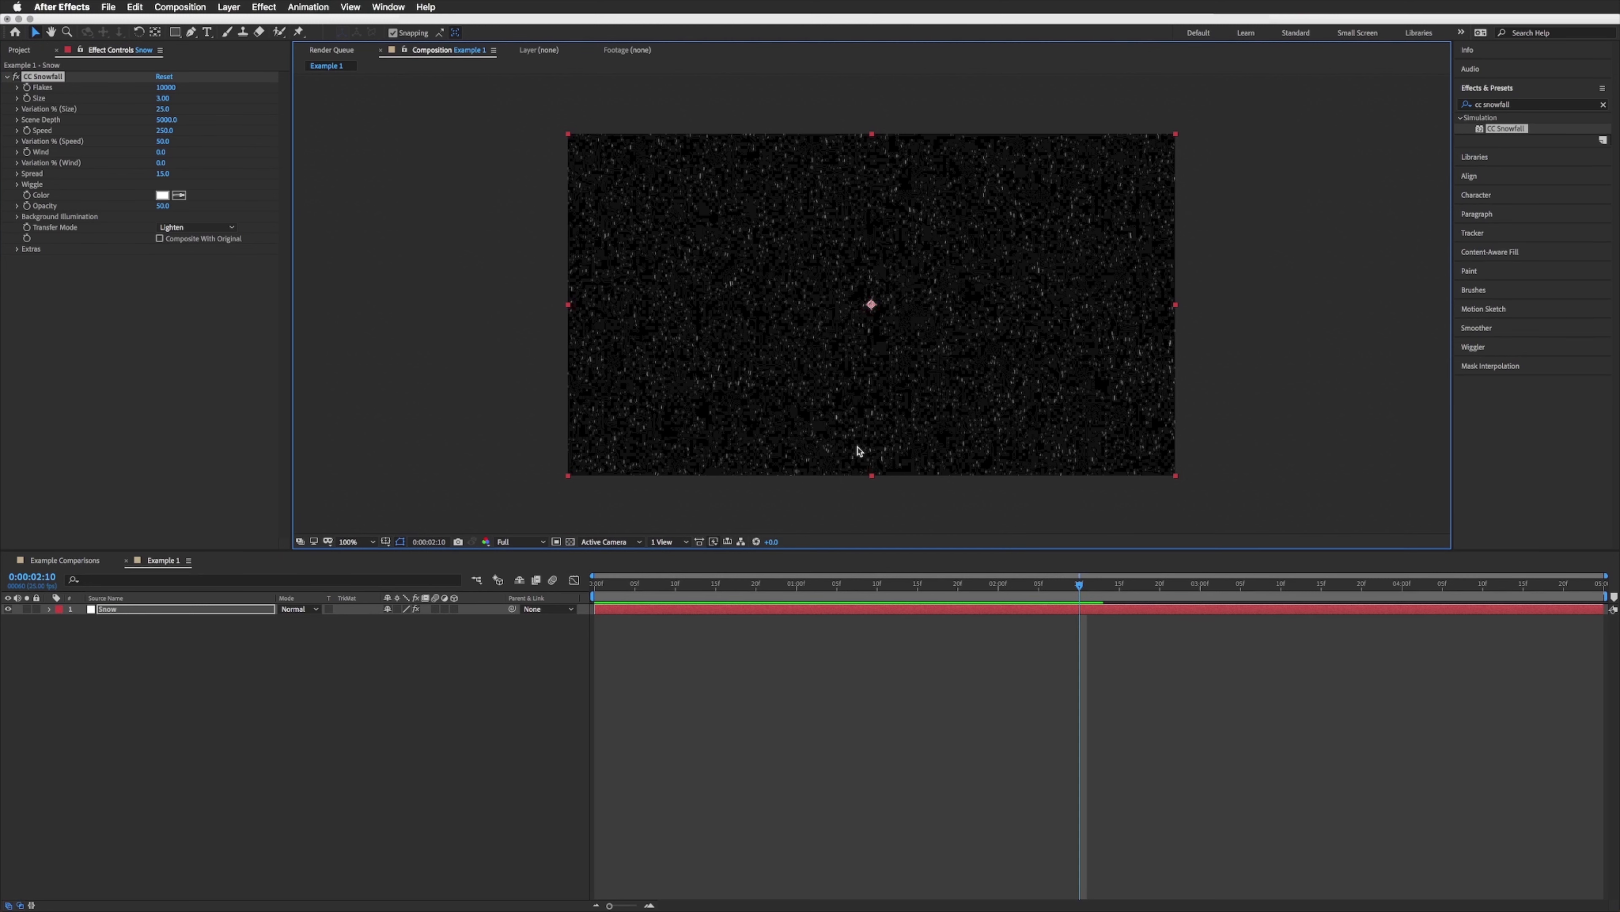
# Set CC Snowfall Flakes to 5000, Size to 10 and Spread to 33.7, then preview.
pyautogui.click(40, 82)
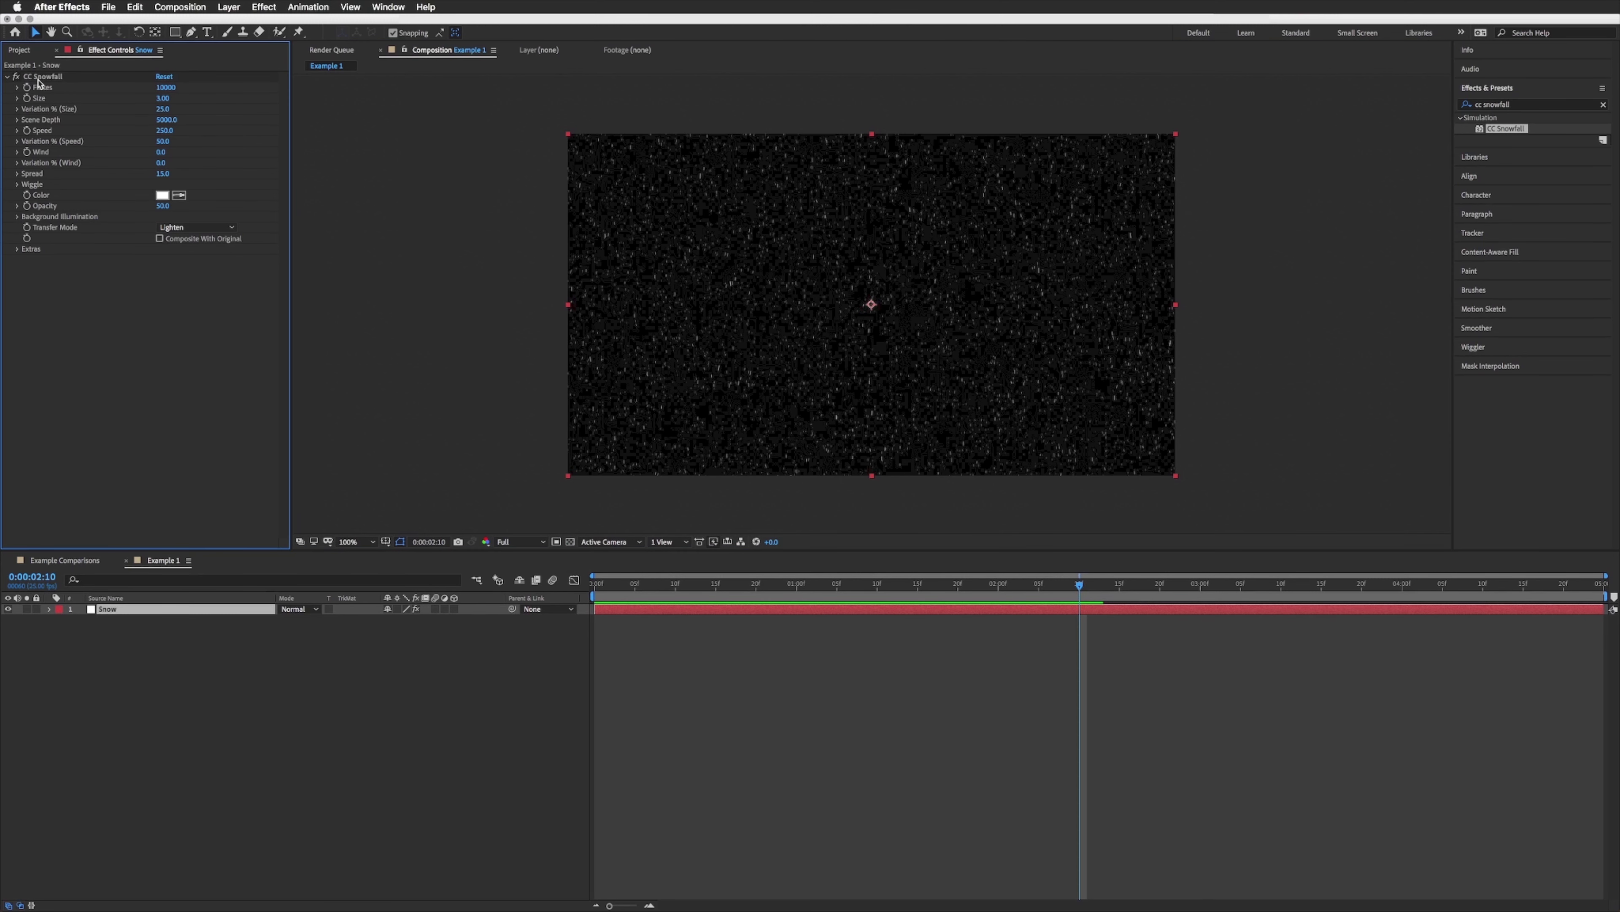
pyautogui.click(42, 82)
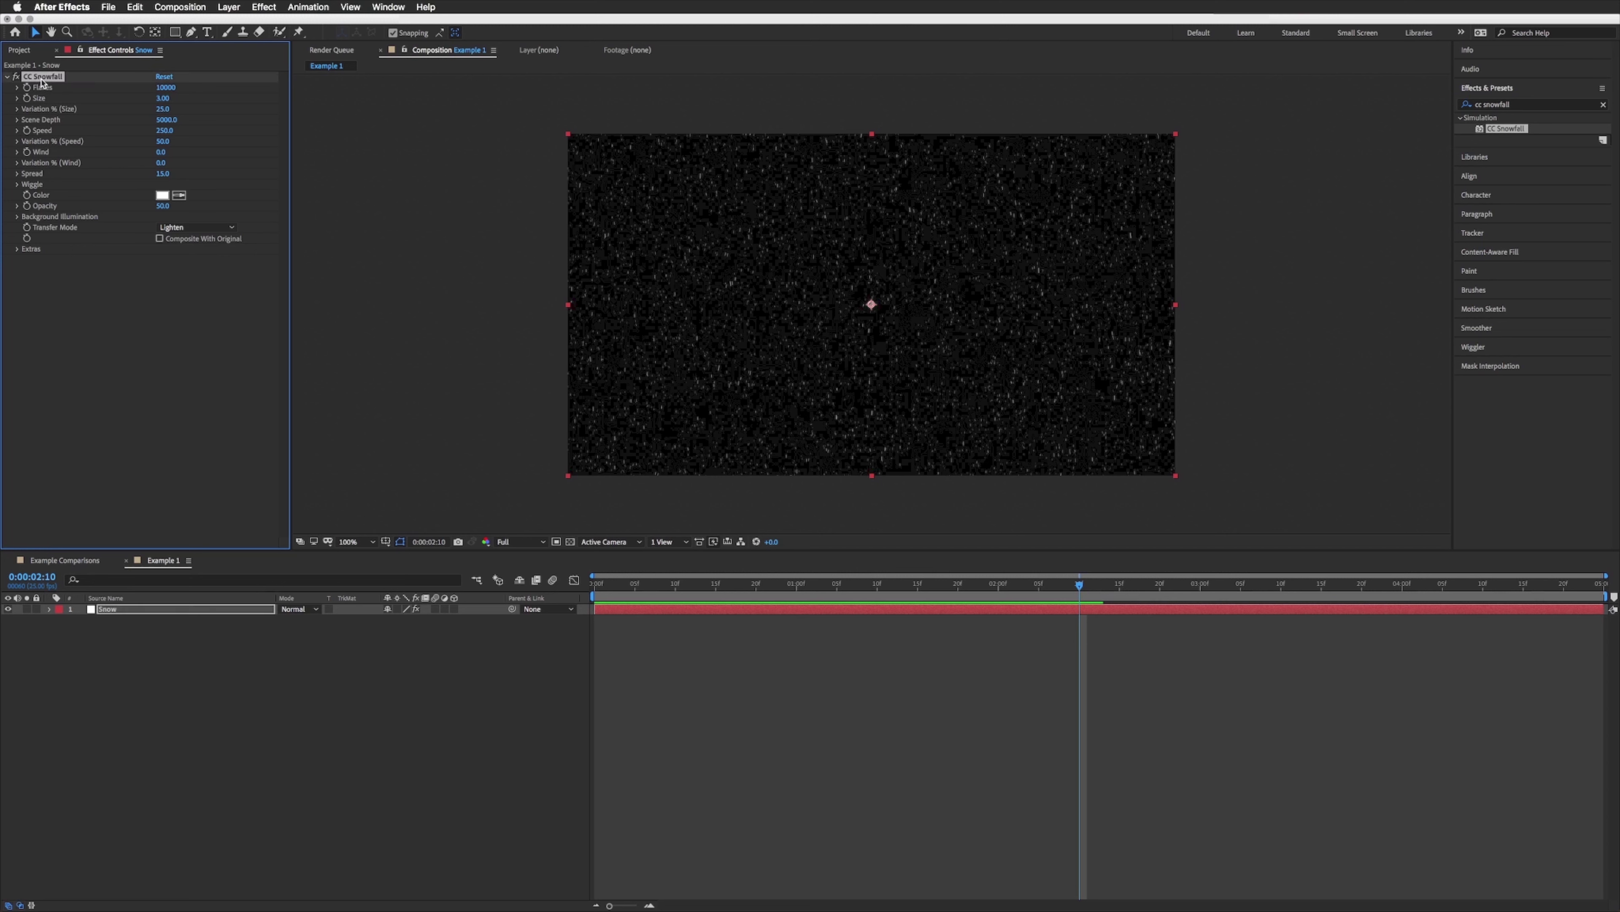
pyautogui.click(171, 87)
pyautogui.press('Return')
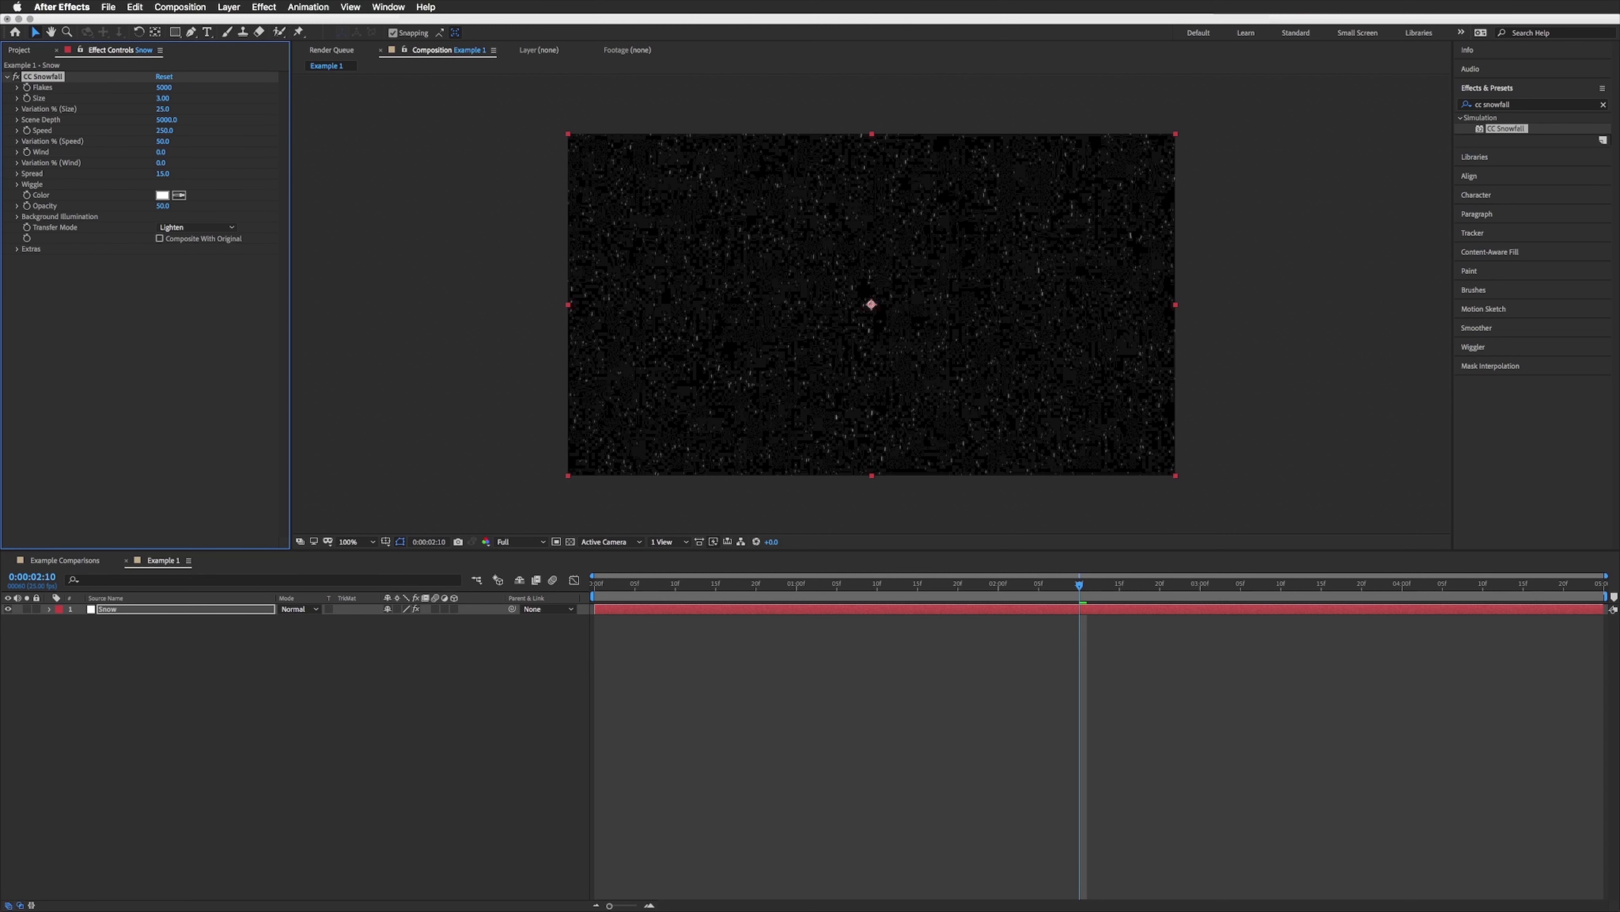
pyautogui.click(162, 98)
pyautogui.press('Return')
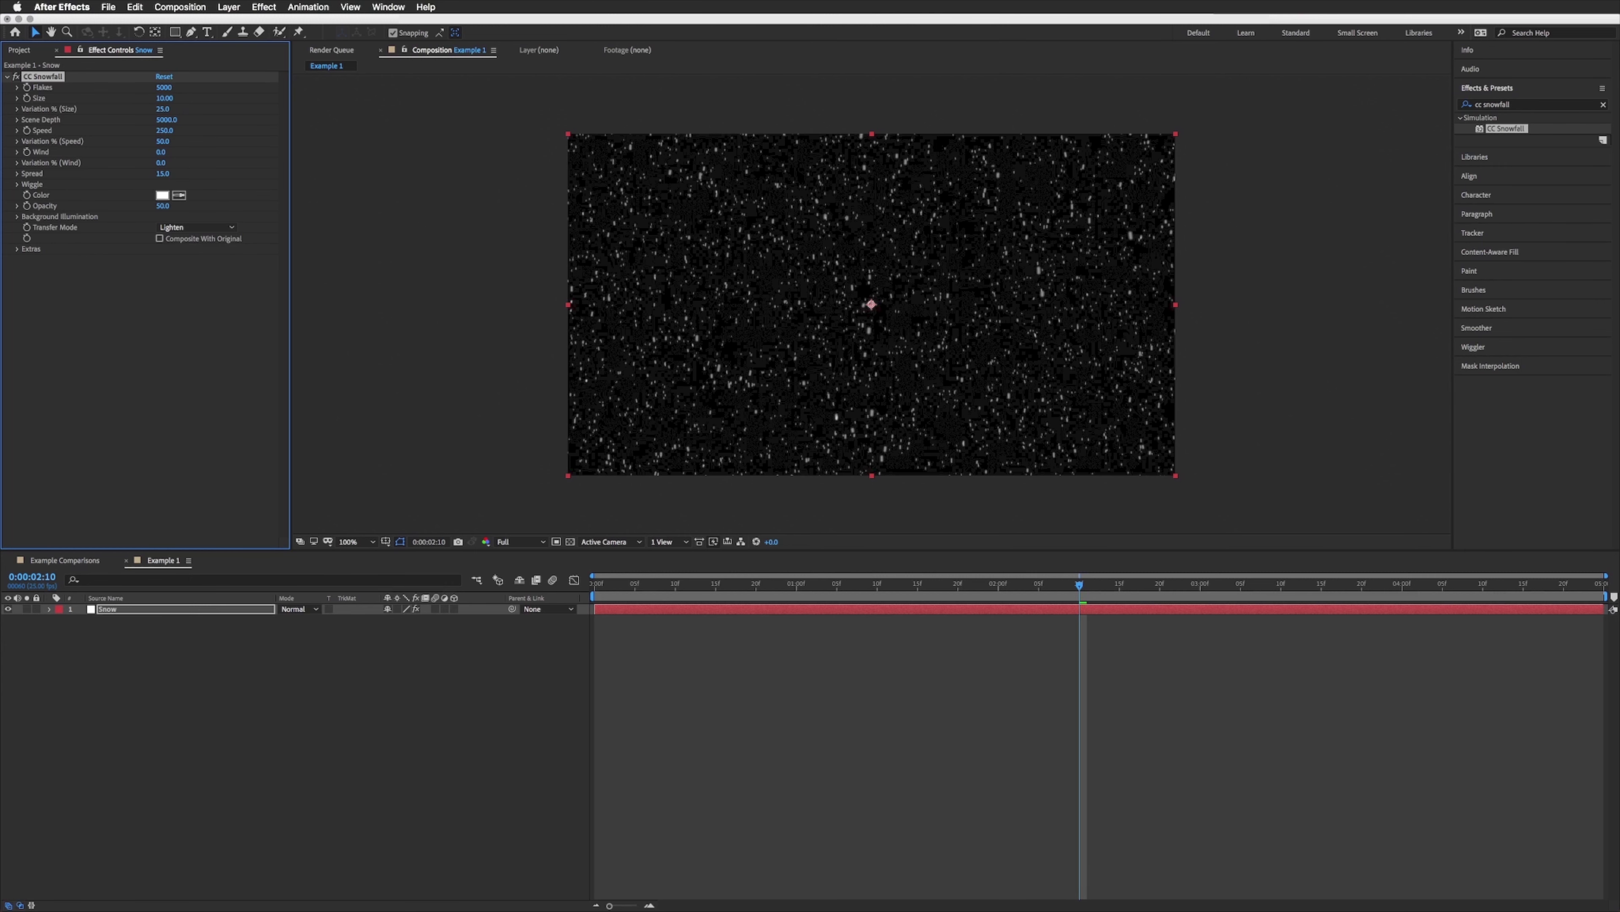
pyautogui.moveTo(168, 173); pyautogui.dragTo(276, 169)
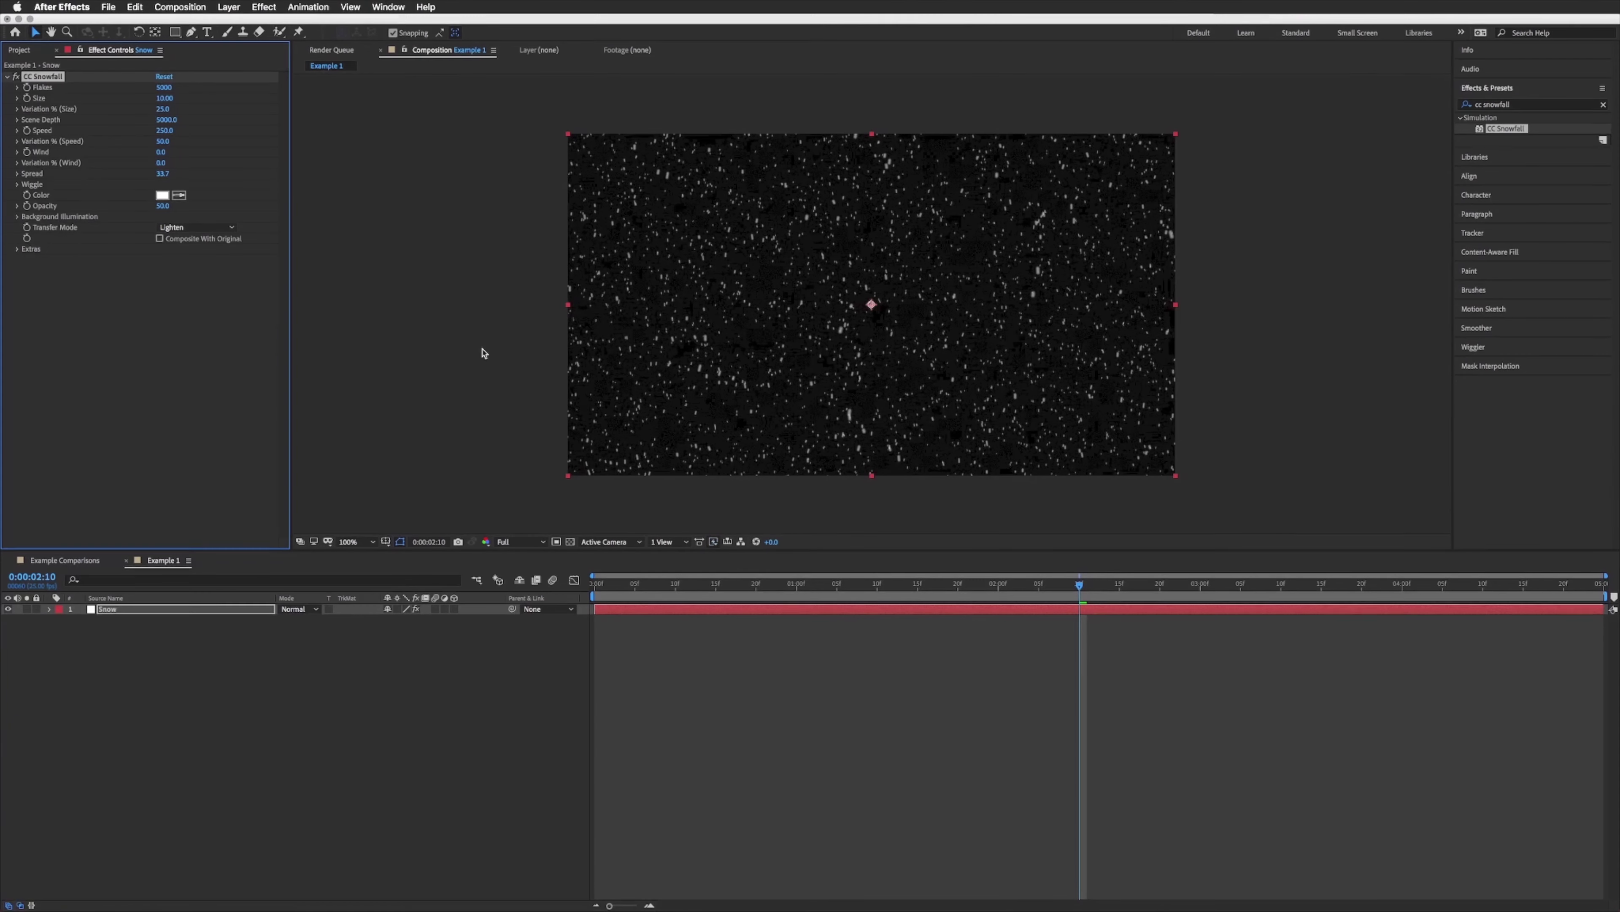
pyautogui.click(809, 646)
pyautogui.press('space')
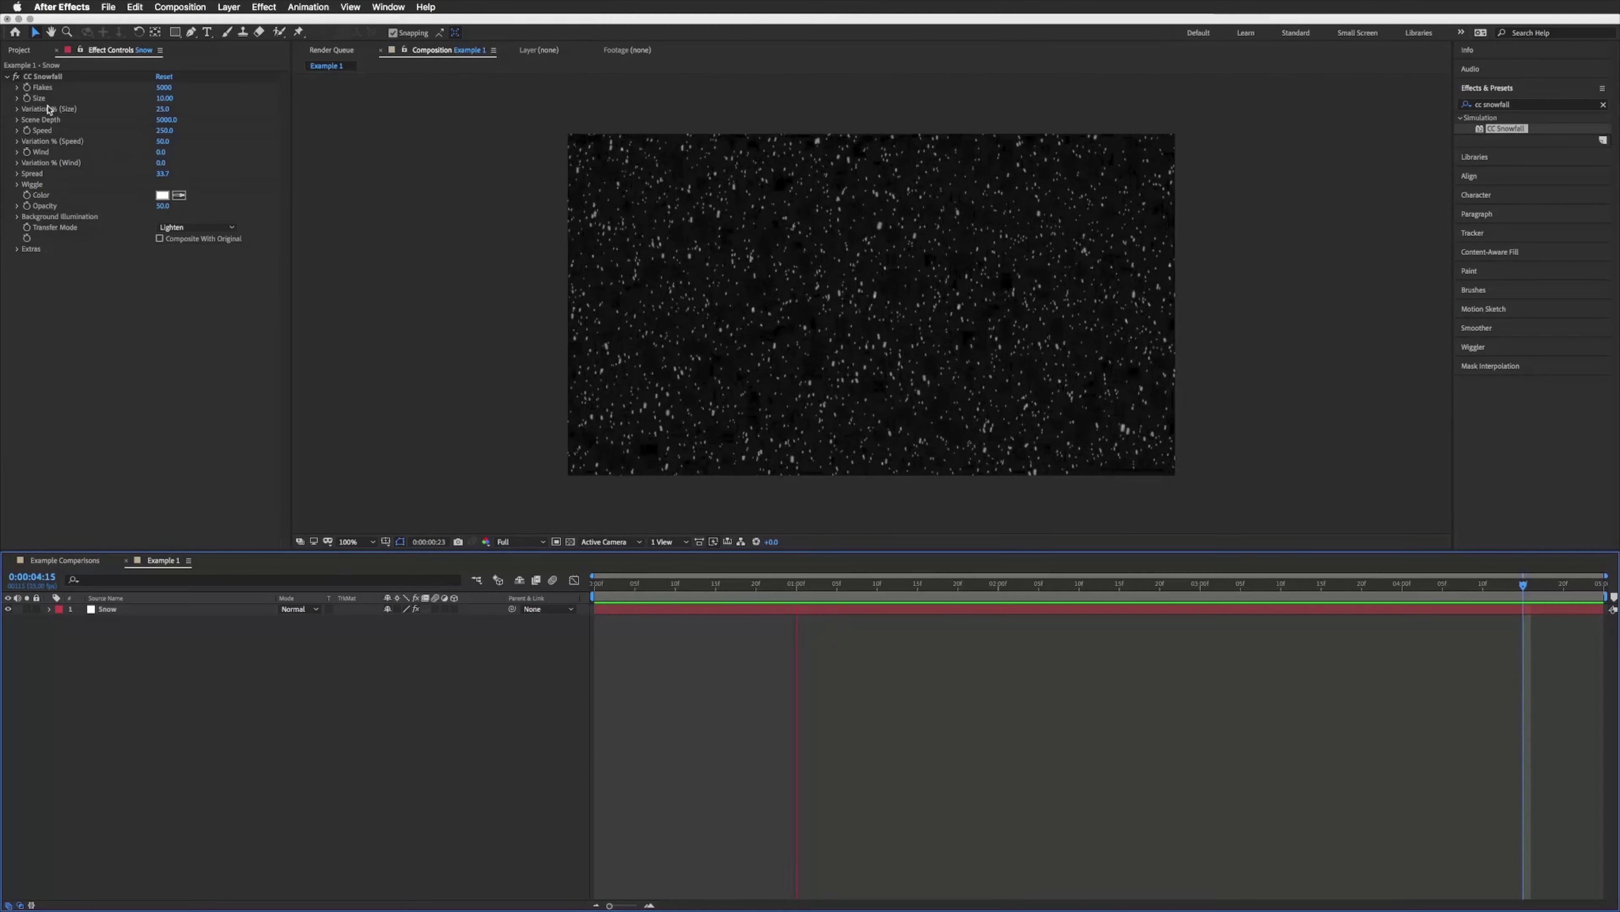
# Raise the snowfall's Wind and Wind Variation, and increase Wiggle Amount to 63.
pyautogui.press('space')
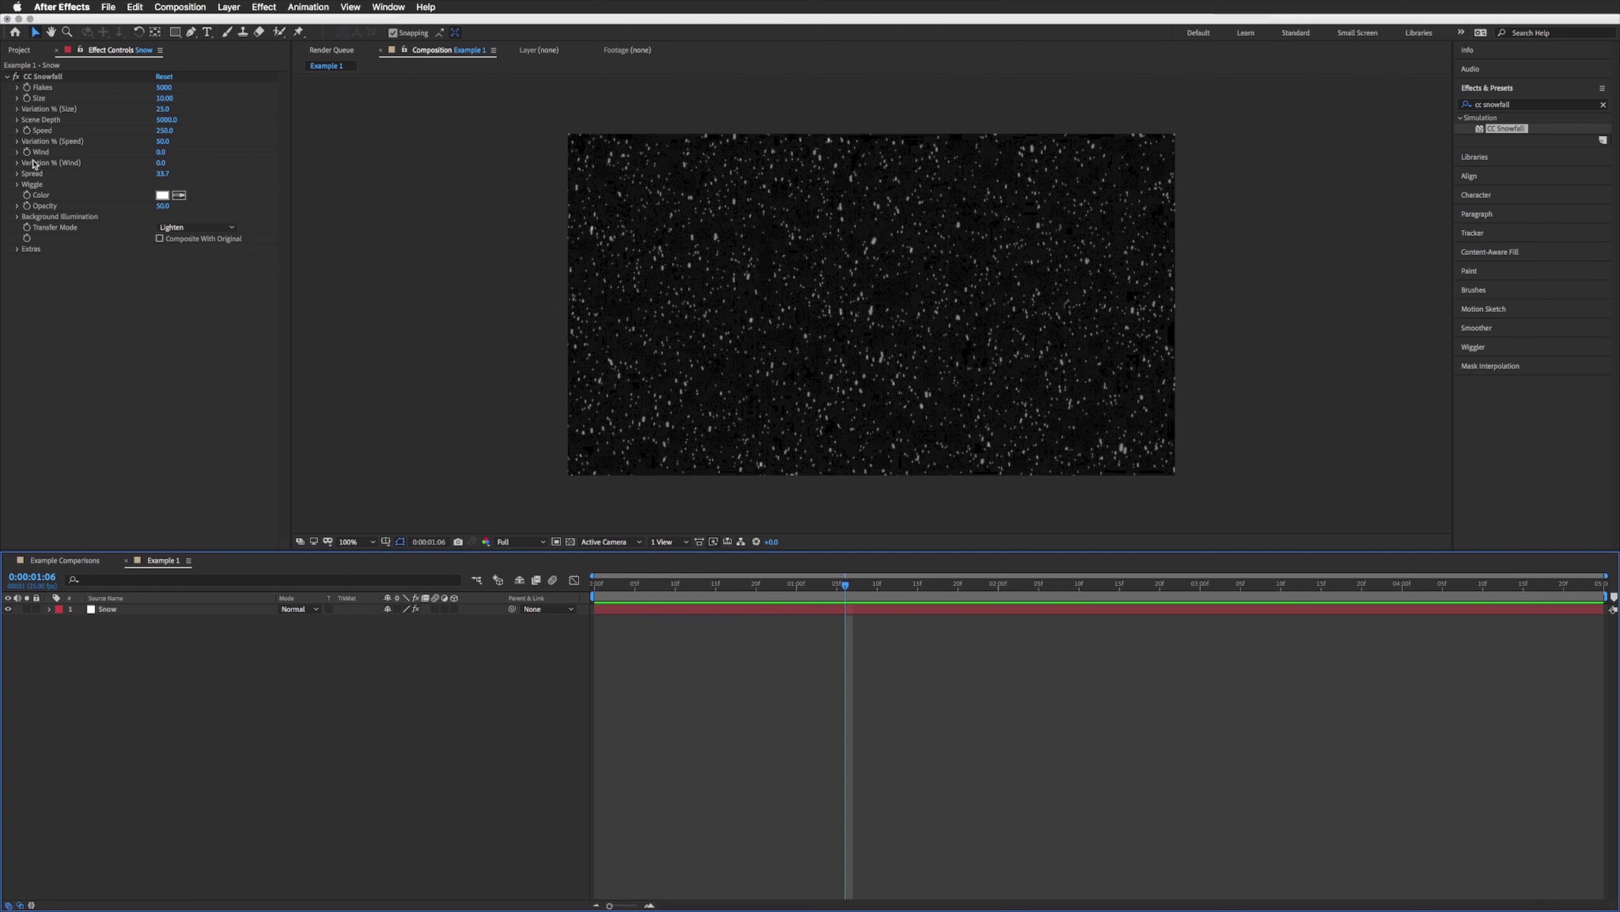
pyautogui.moveTo(160, 151); pyautogui.dragTo(295, 143)
pyautogui.moveTo(161, 163); pyautogui.dragTo(219, 159)
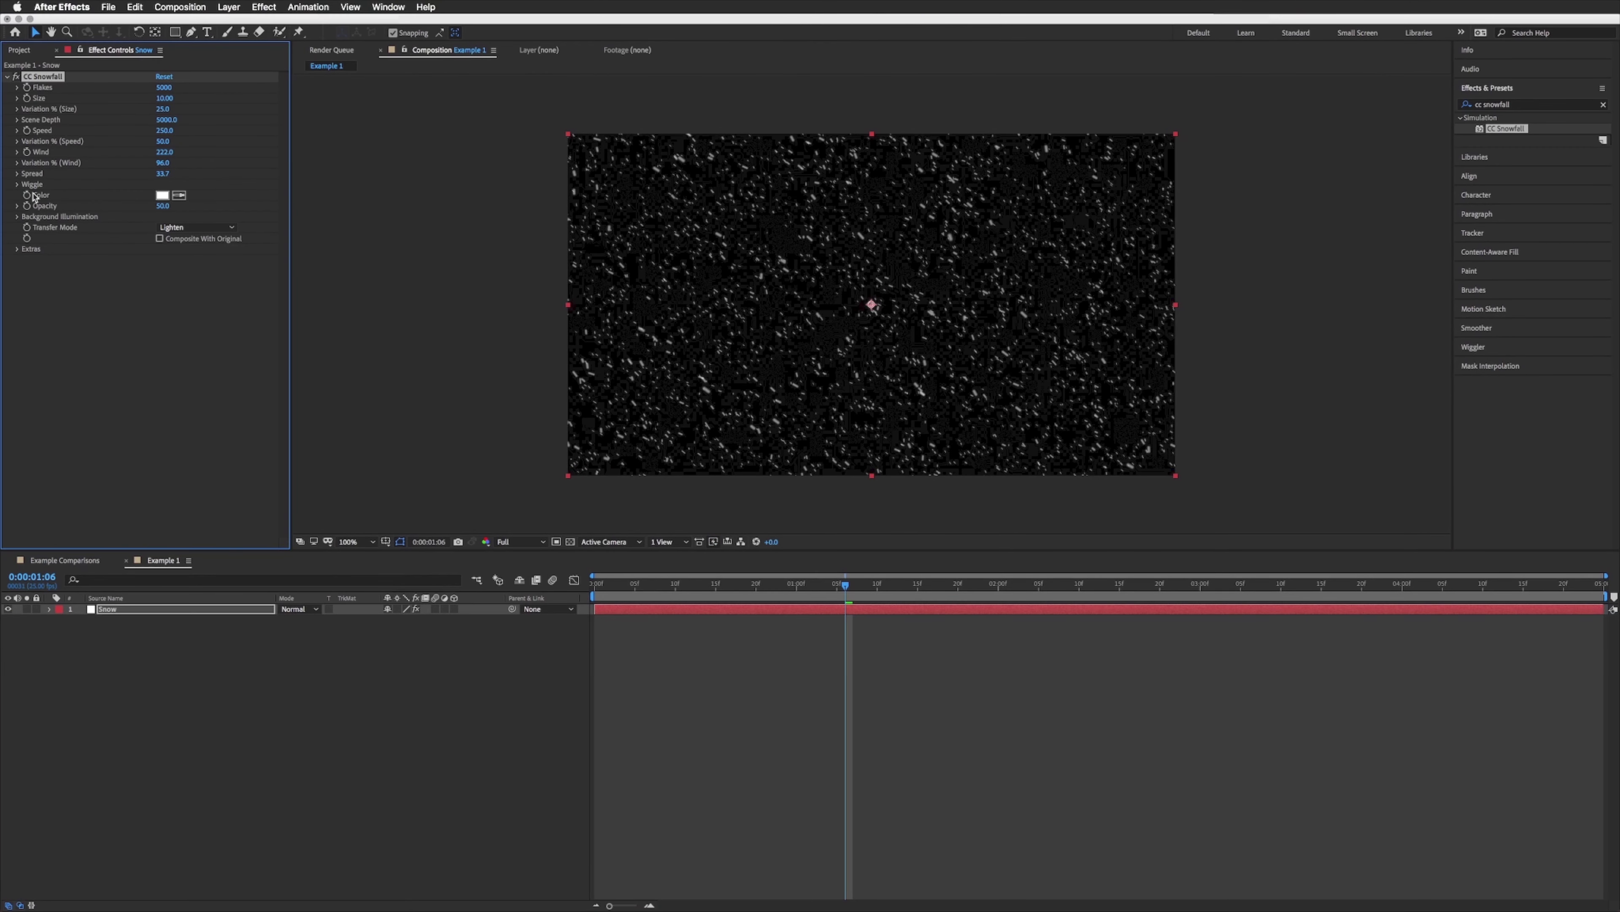
pyautogui.click(17, 184)
pyautogui.moveTo(163, 195); pyautogui.dragTo(185, 191)
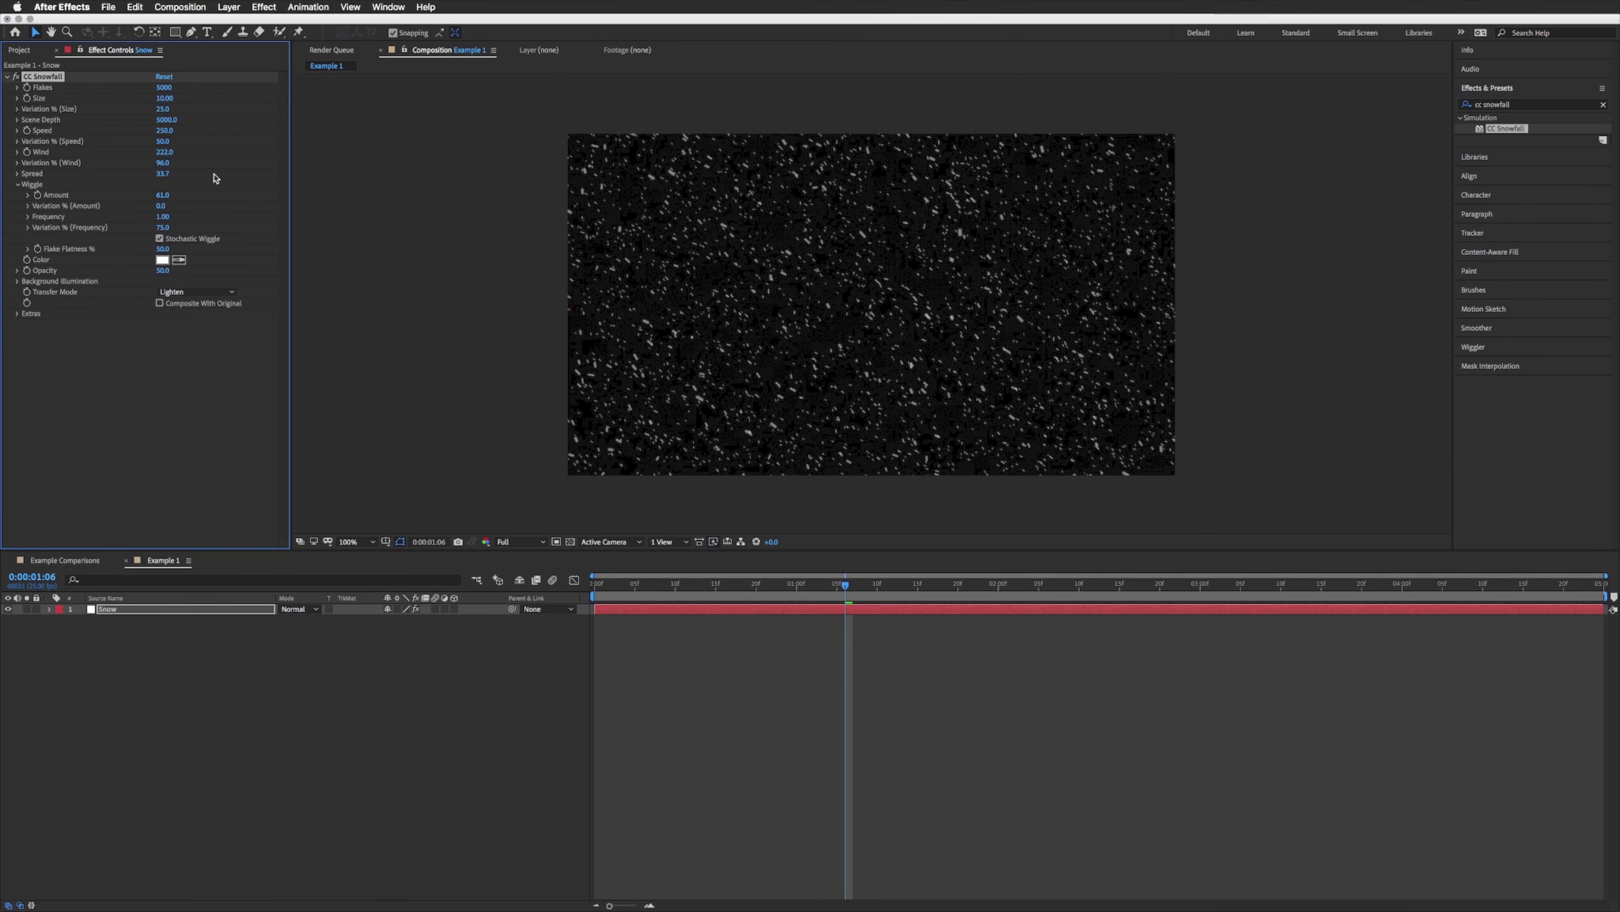
pyautogui.press('space')
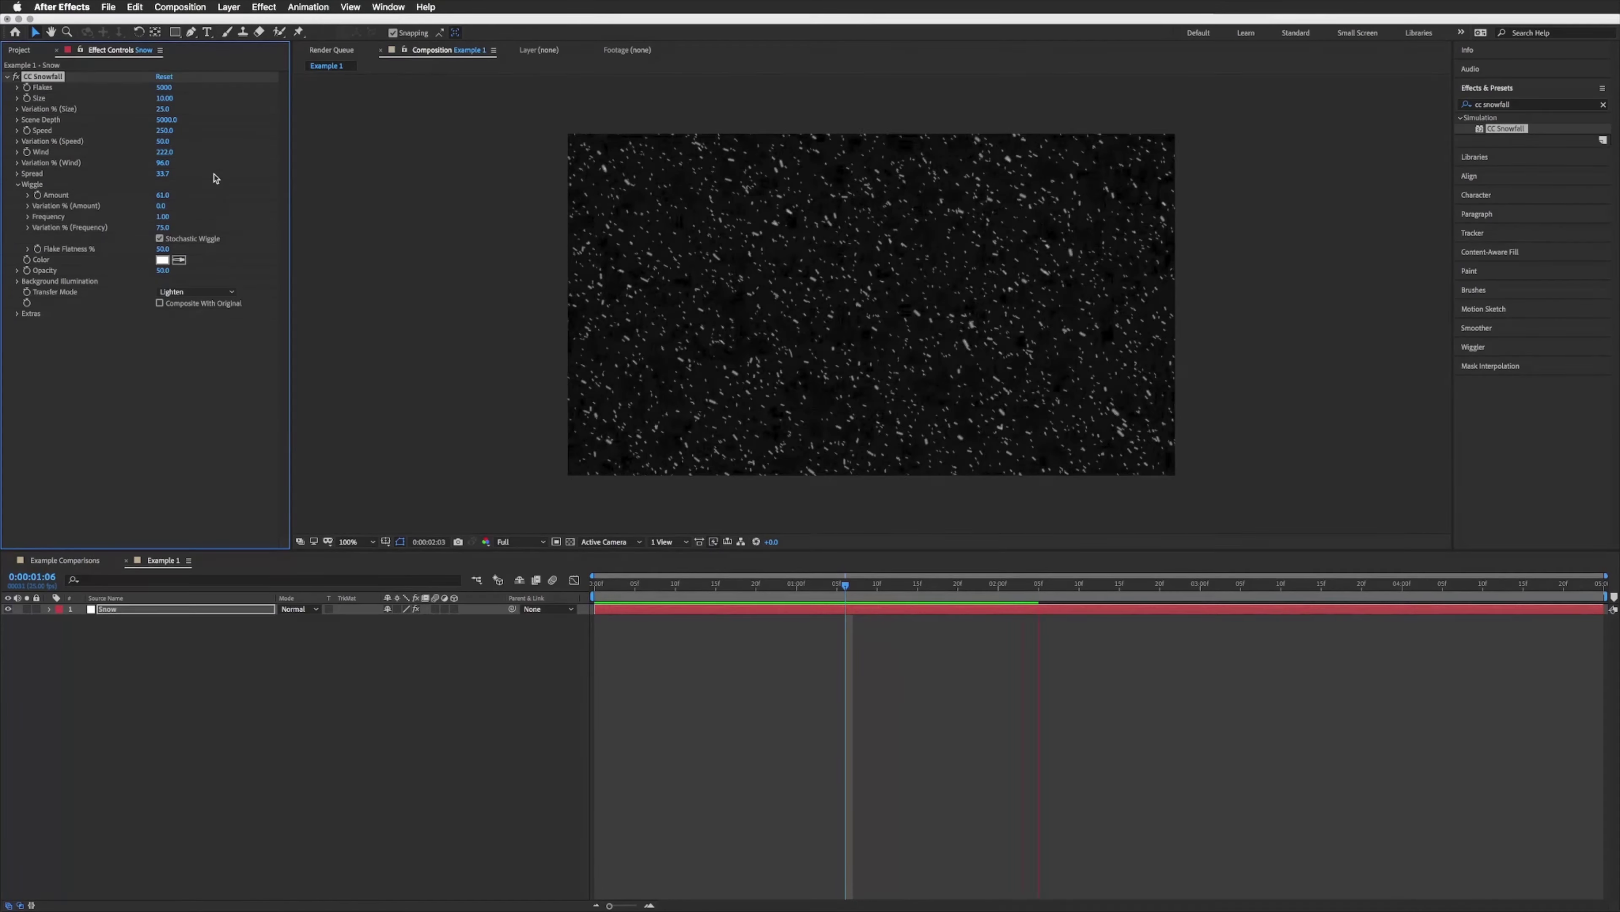
# Set Wind to exactly 50 and play back the drifting snow.
pyautogui.click(165, 151)
pyautogui.write('50')
pyautogui.press('Return')
pyautogui.press('space')
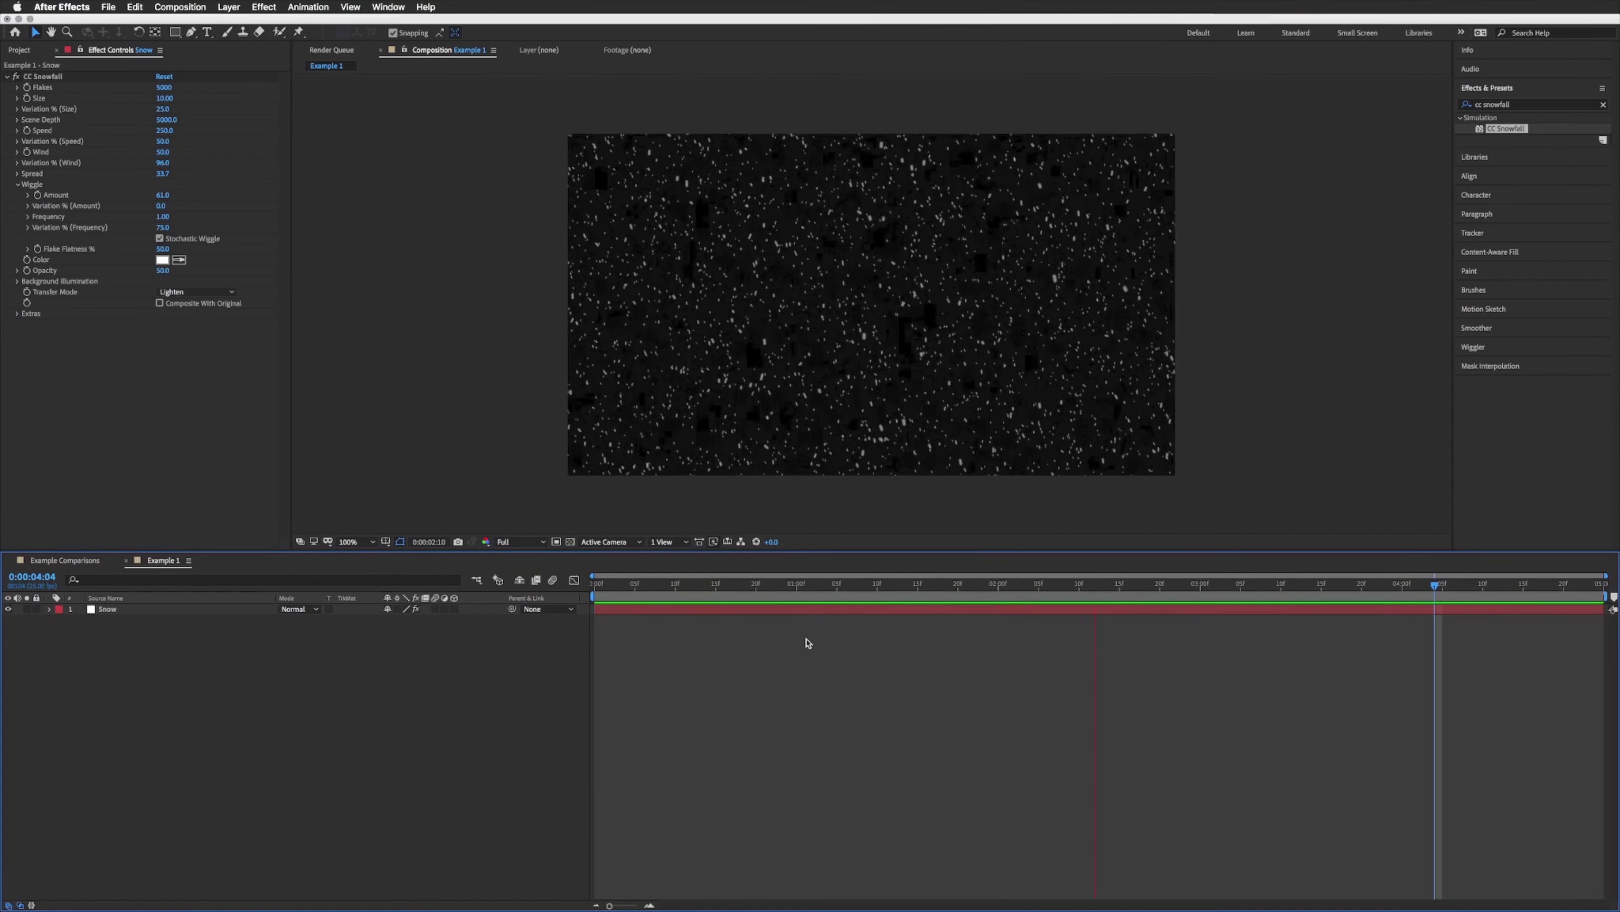
pyautogui.press('super+n')
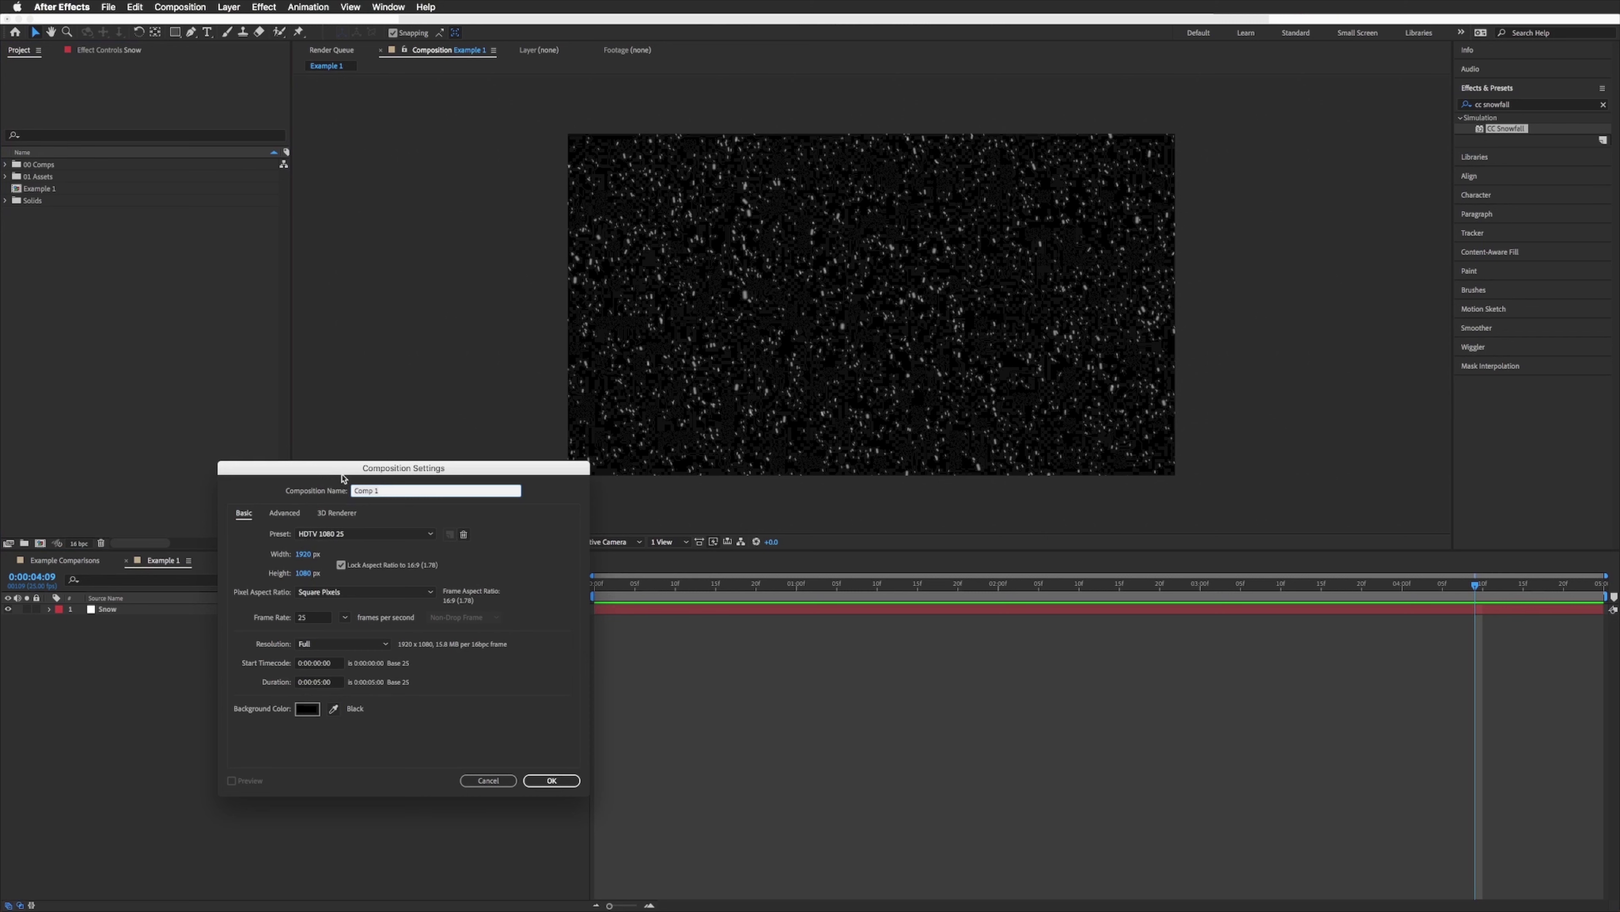
# Confirm the Example 2 comp and add a white 1920×1080 solid, White Solid 2.
pyautogui.moveTo(339, 467); pyautogui.dragTo(390, 421)
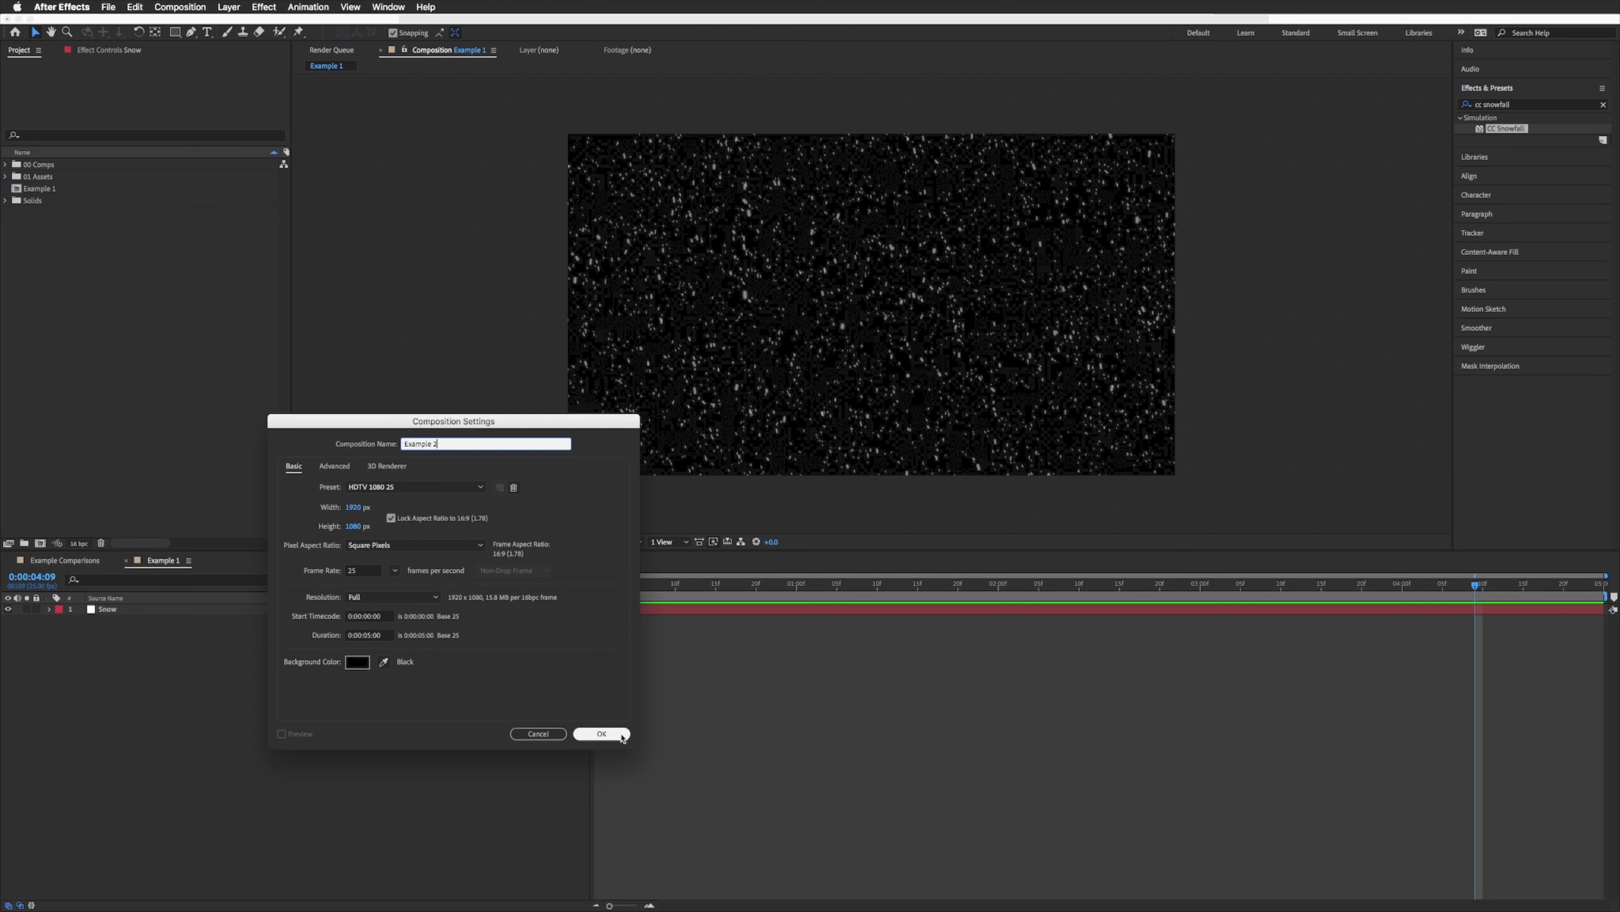
pyautogui.click(602, 734)
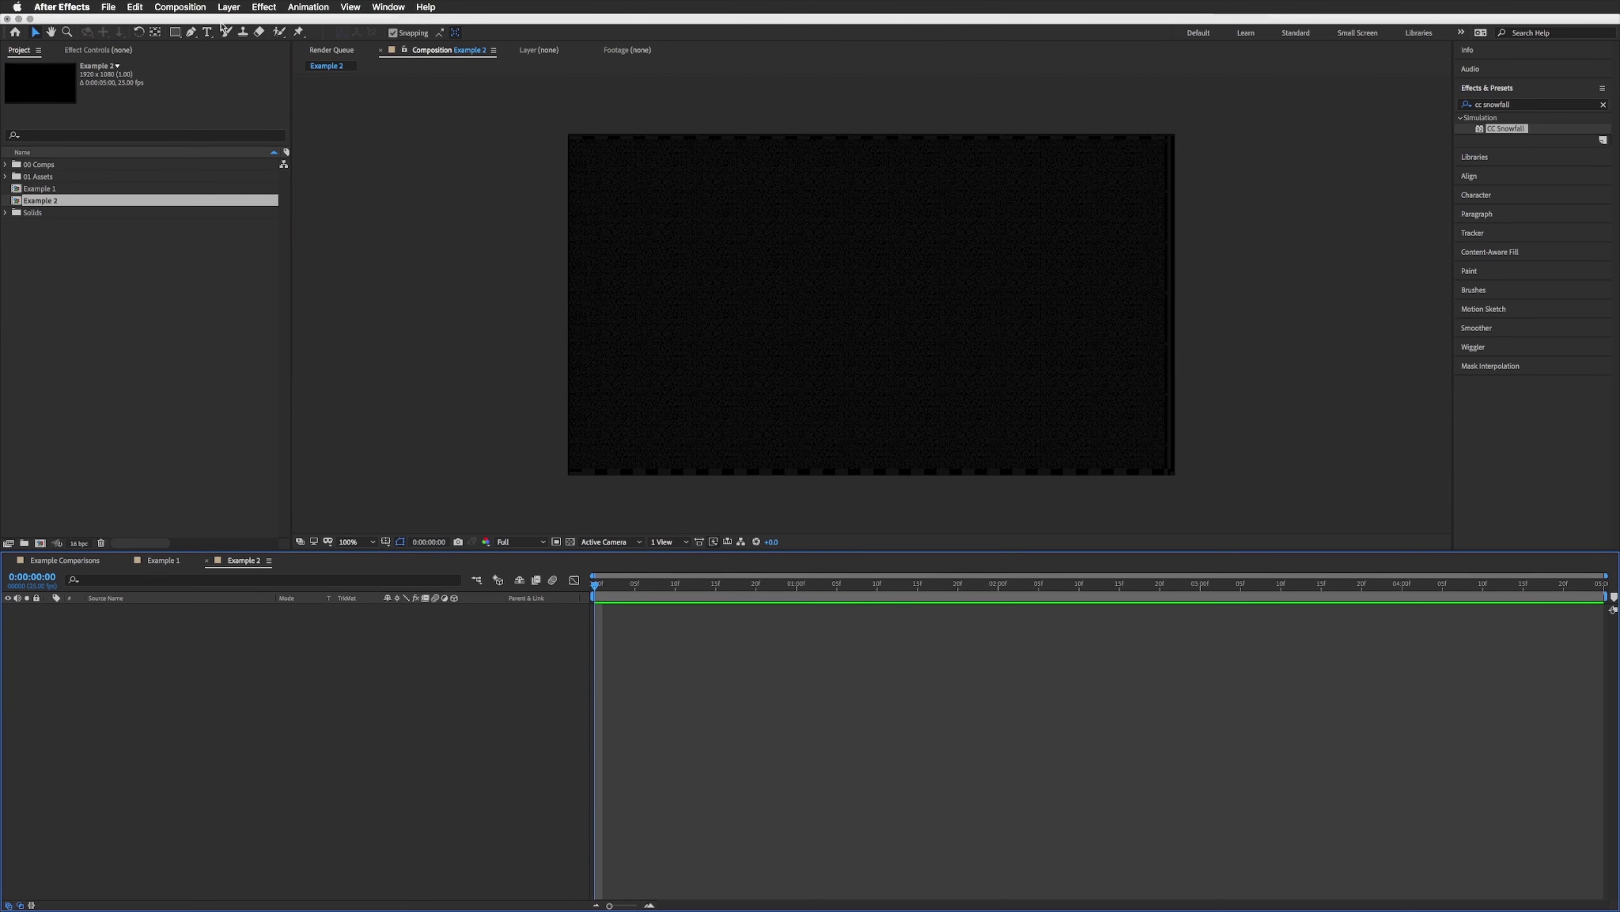
pyautogui.click(229, 6)
pyautogui.moveTo(287, 22)
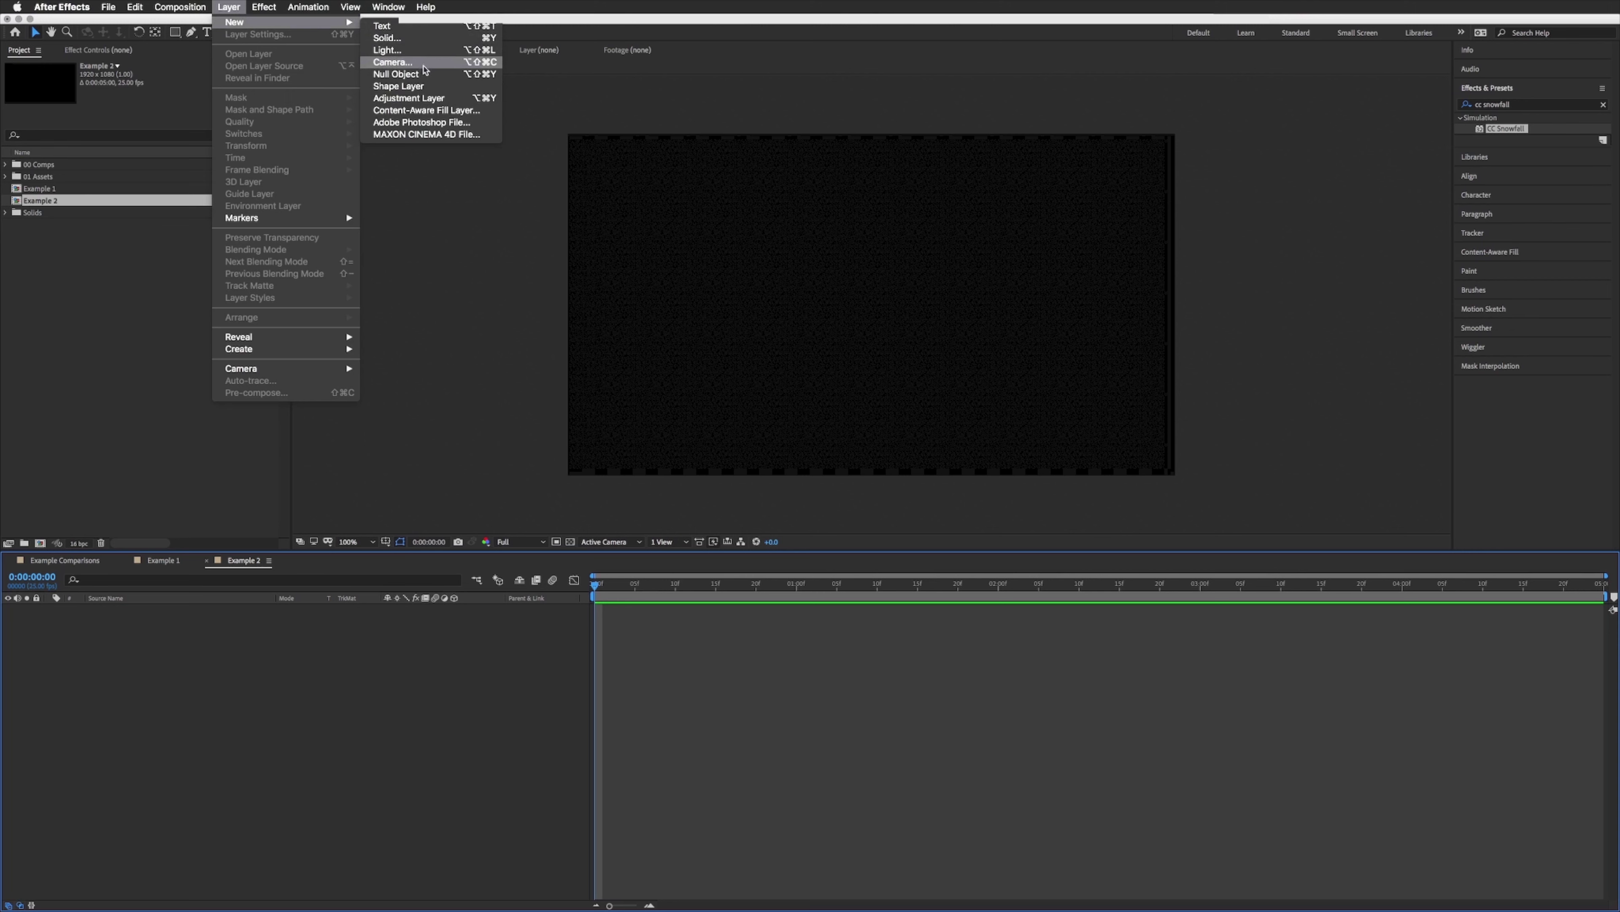
pyautogui.click(425, 39)
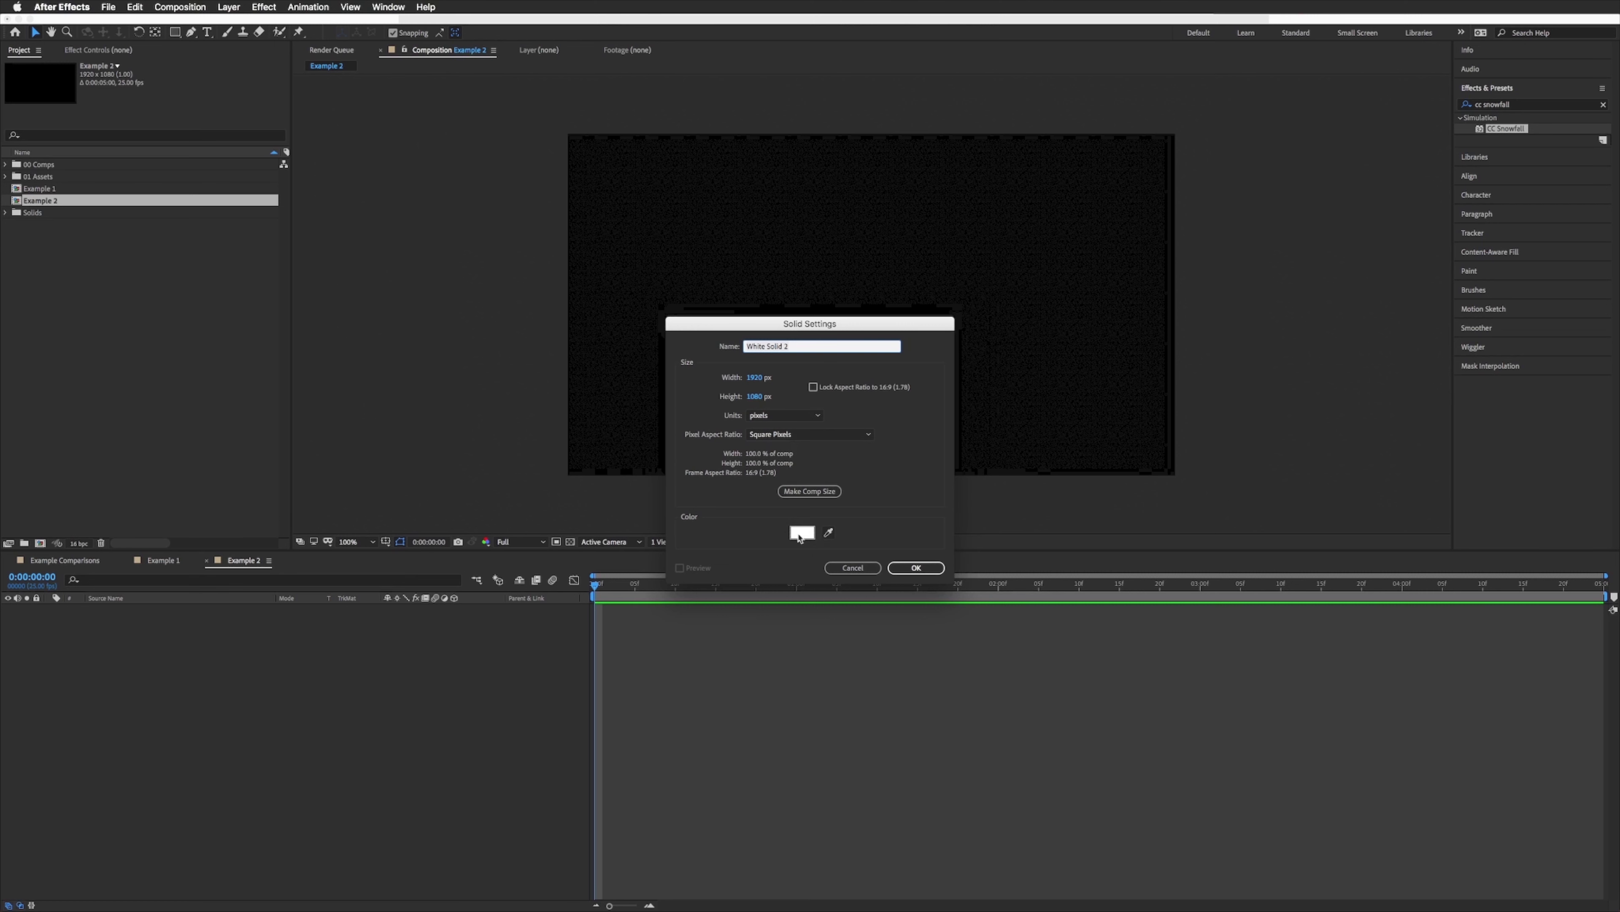
pyautogui.click(933, 564)
# Search 'cc part', apply CC Particle World to White Solid 2, and preview the particle fountain.
pyautogui.click(1515, 107)
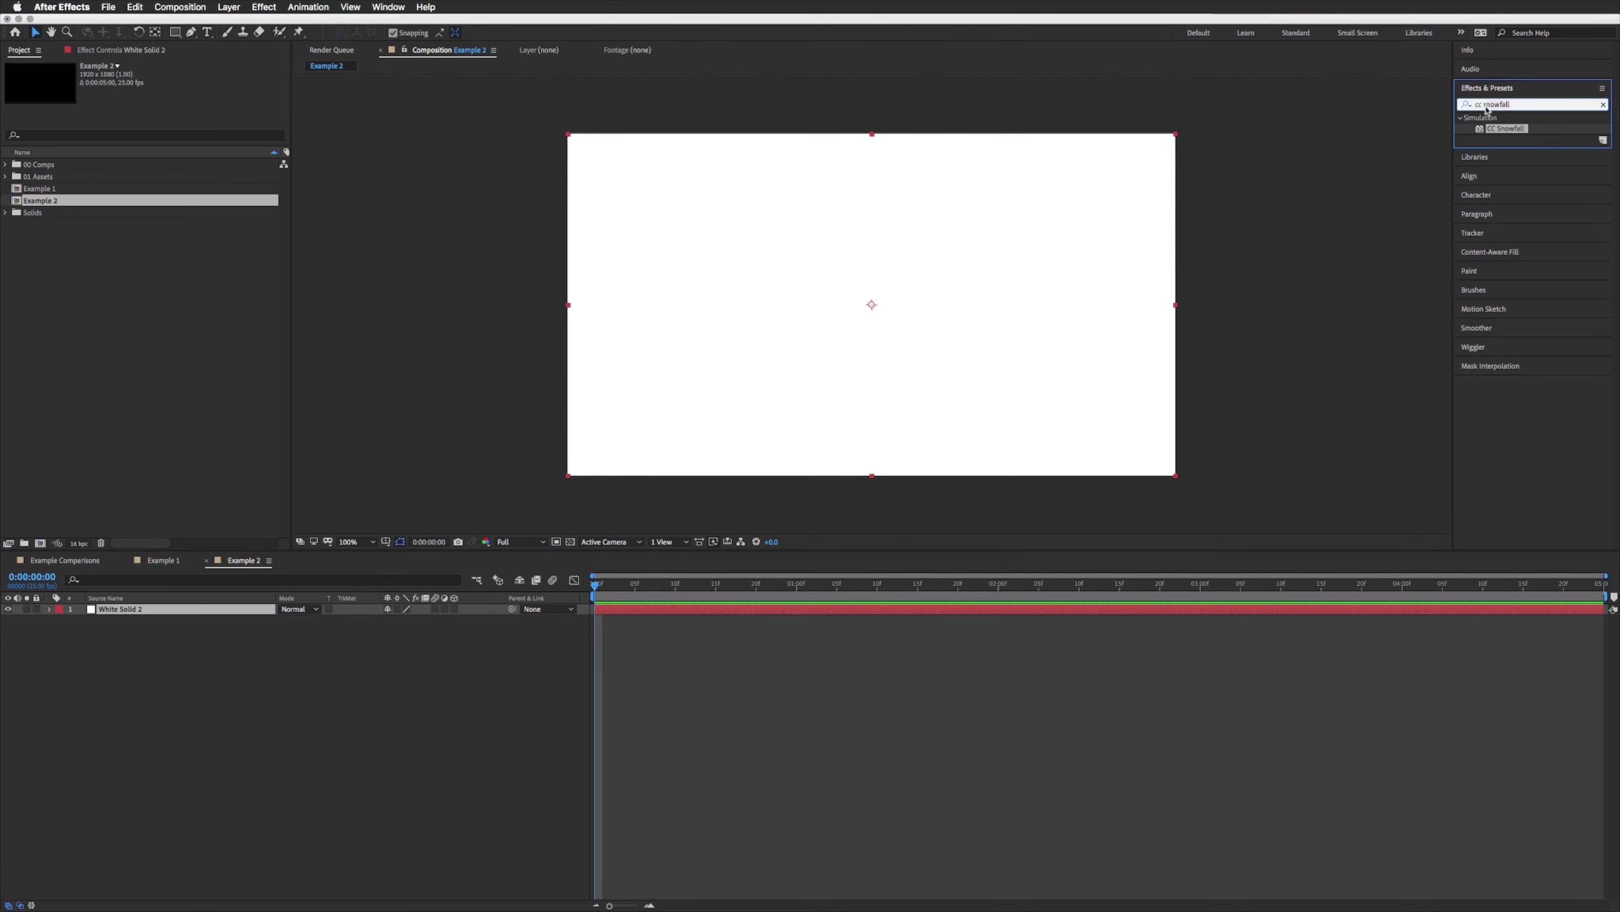
pyautogui.press('super+a')
pyautogui.press('BackSpace')
pyautogui.write('cc part')
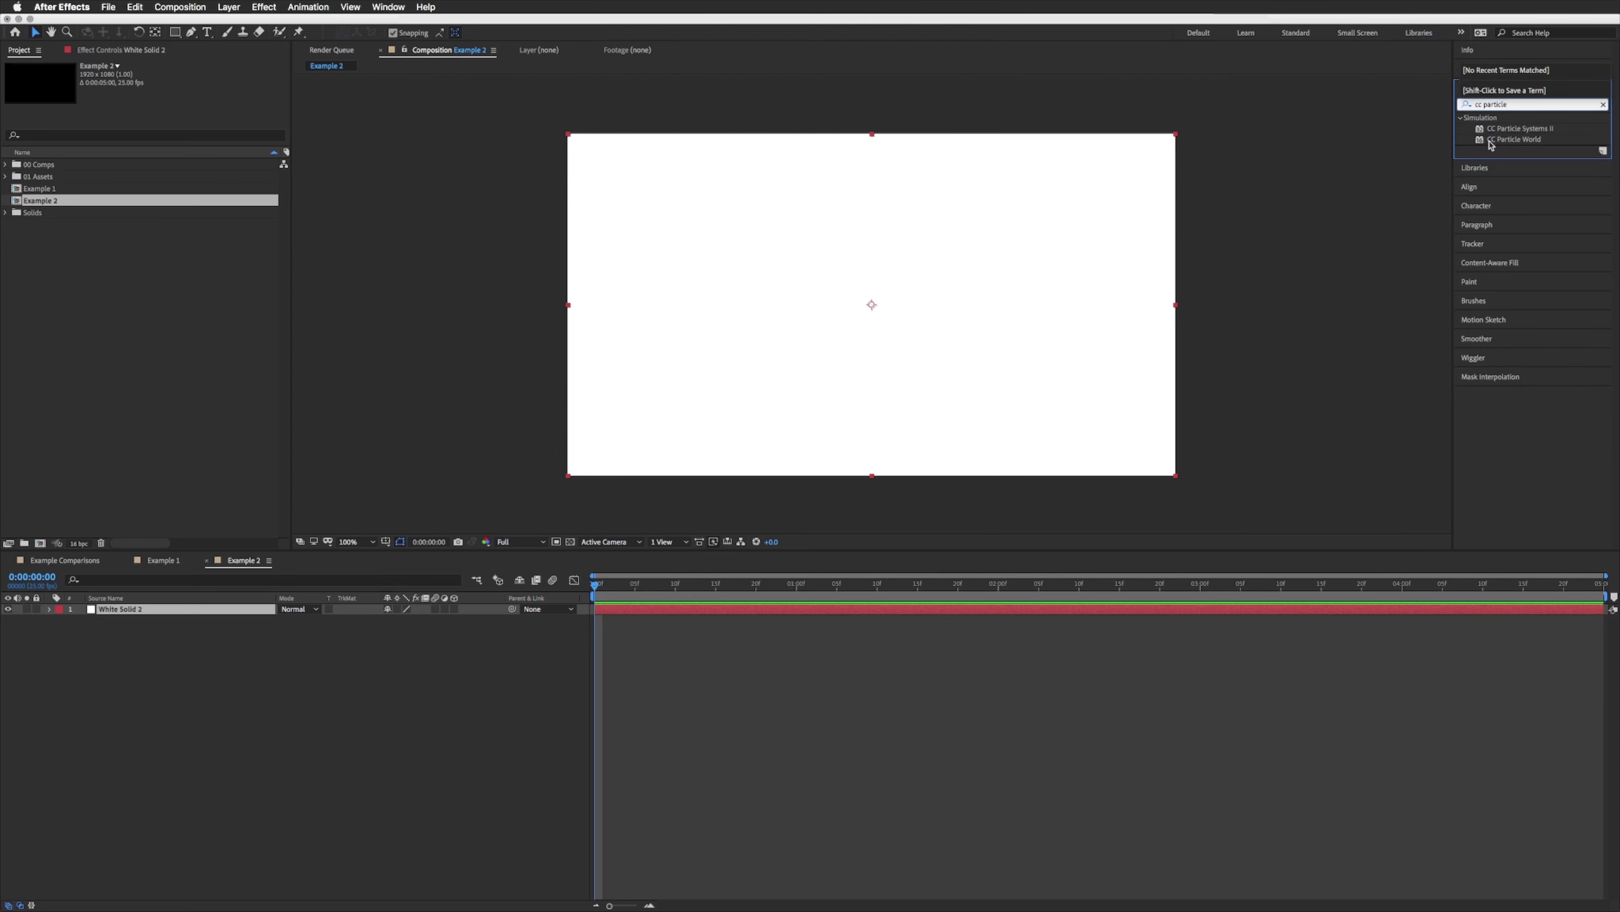
pyautogui.moveTo(1493, 141); pyautogui.dragTo(117, 611)
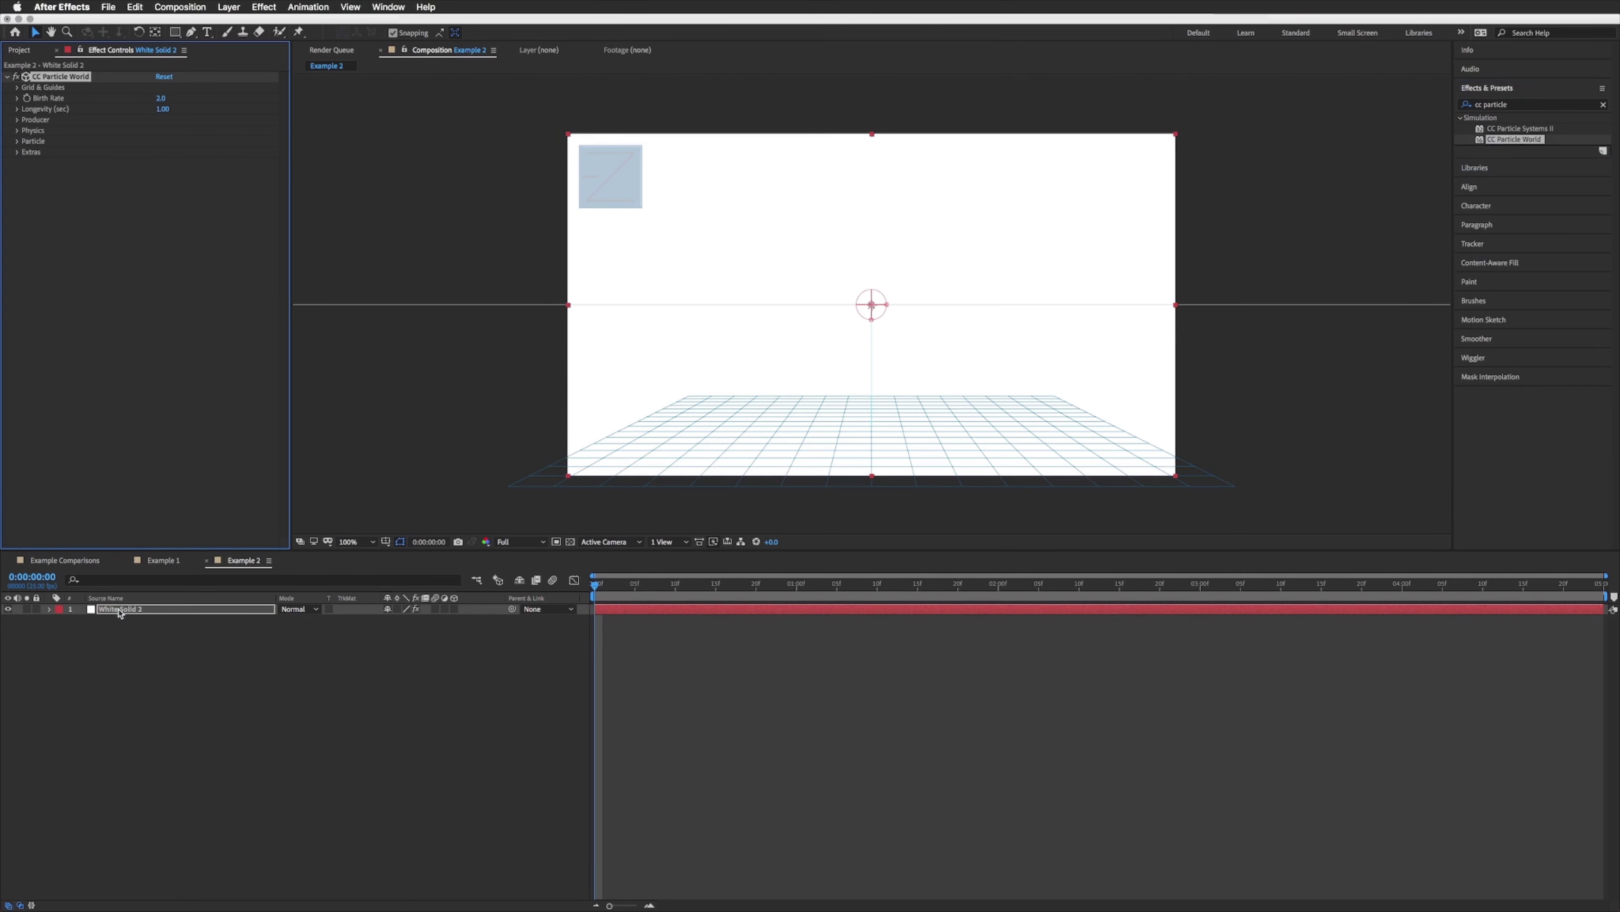
pyautogui.press('space')
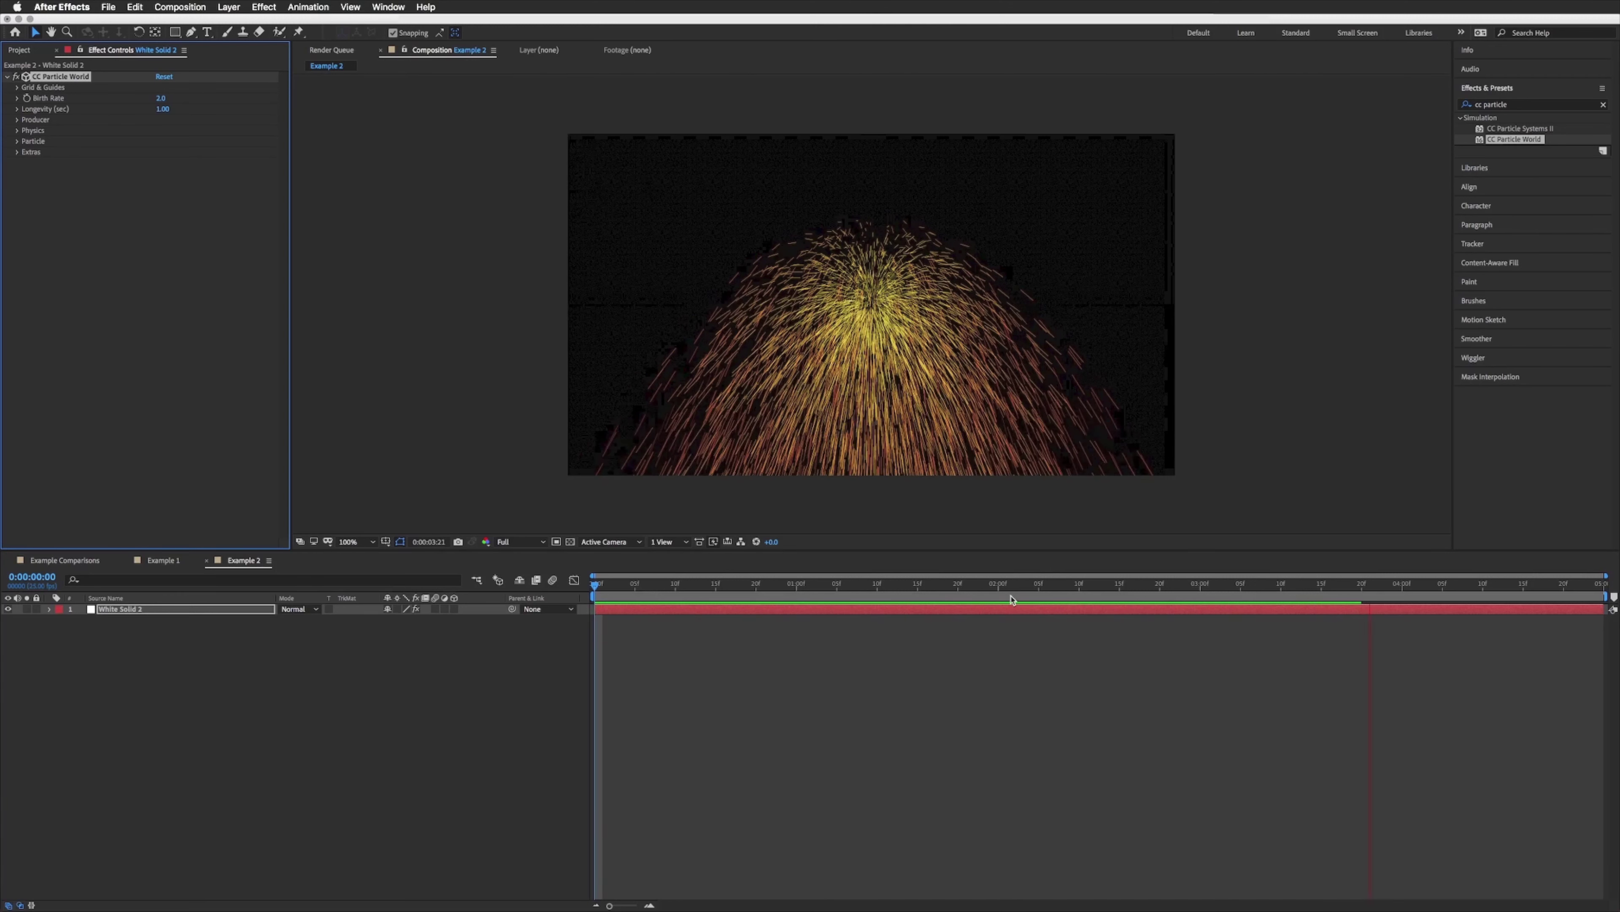
pyautogui.moveTo(983, 584); pyautogui.dragTo(708, 583)
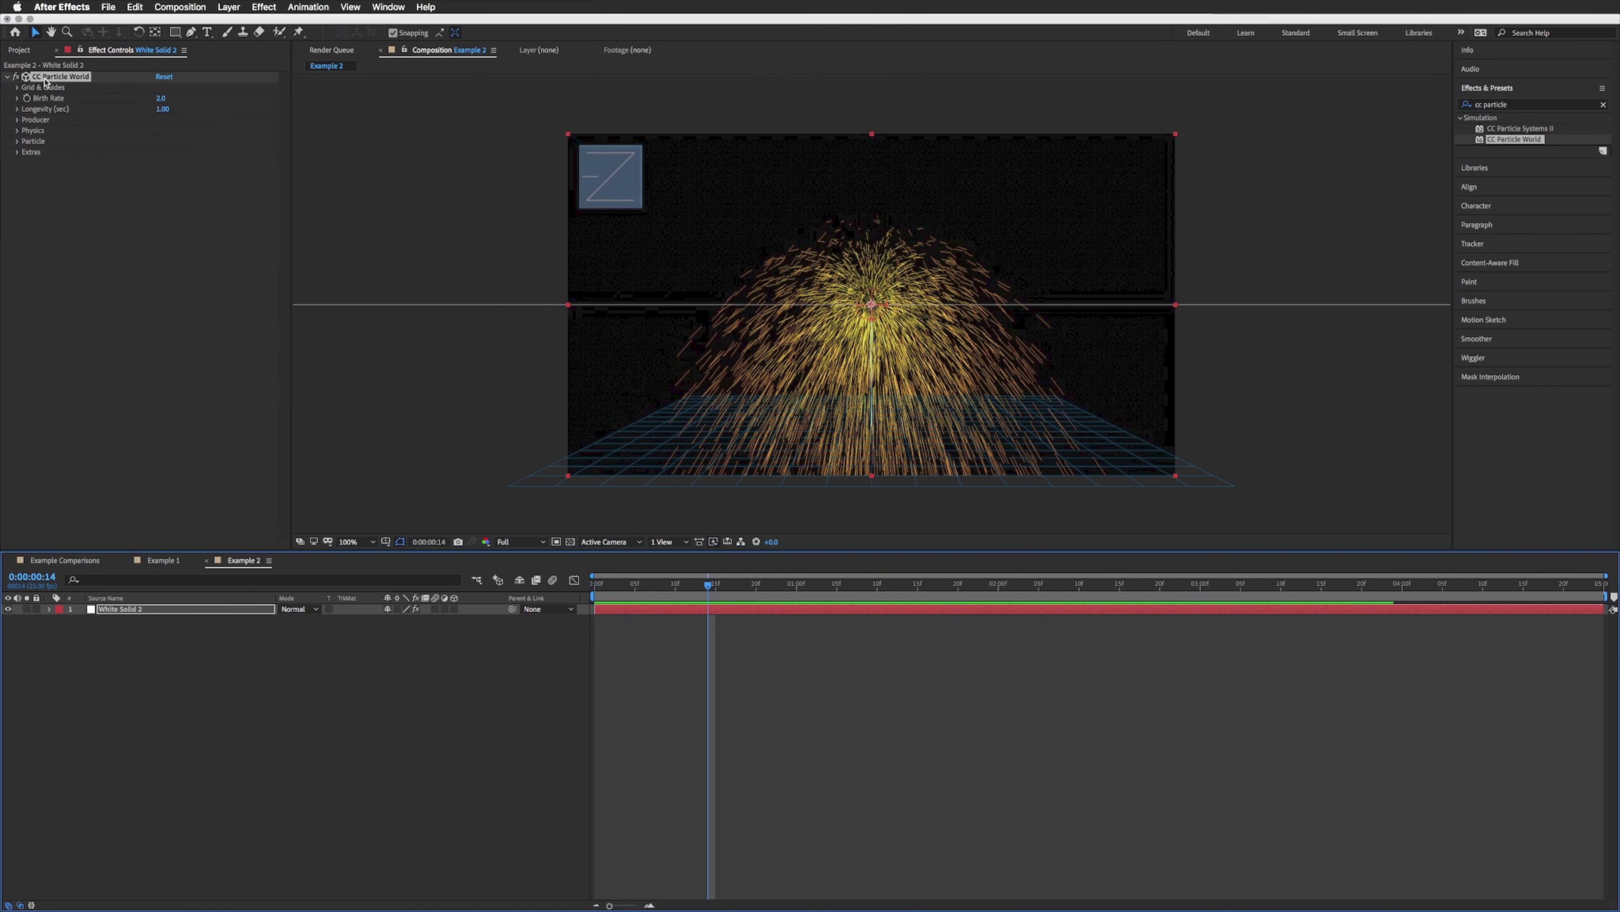
# Turn off the Position, Motion Path and Grid guides in Grid & Guides.
pyautogui.click(25, 85)
pyautogui.click(16, 87)
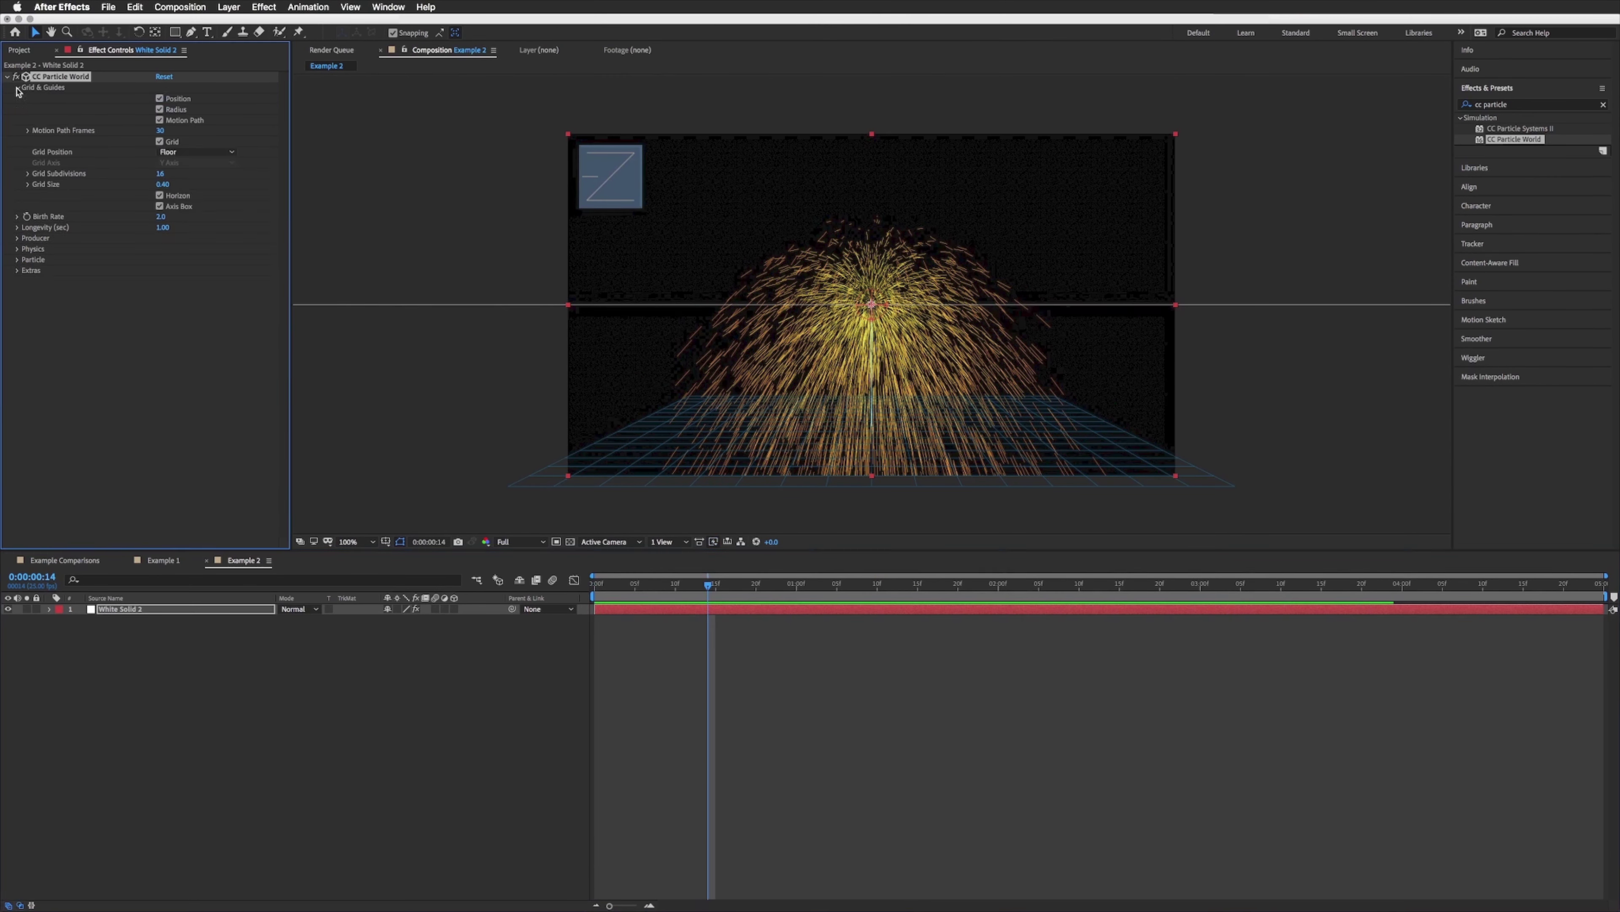
pyautogui.click(159, 98)
pyautogui.click(160, 119)
pyautogui.click(159, 141)
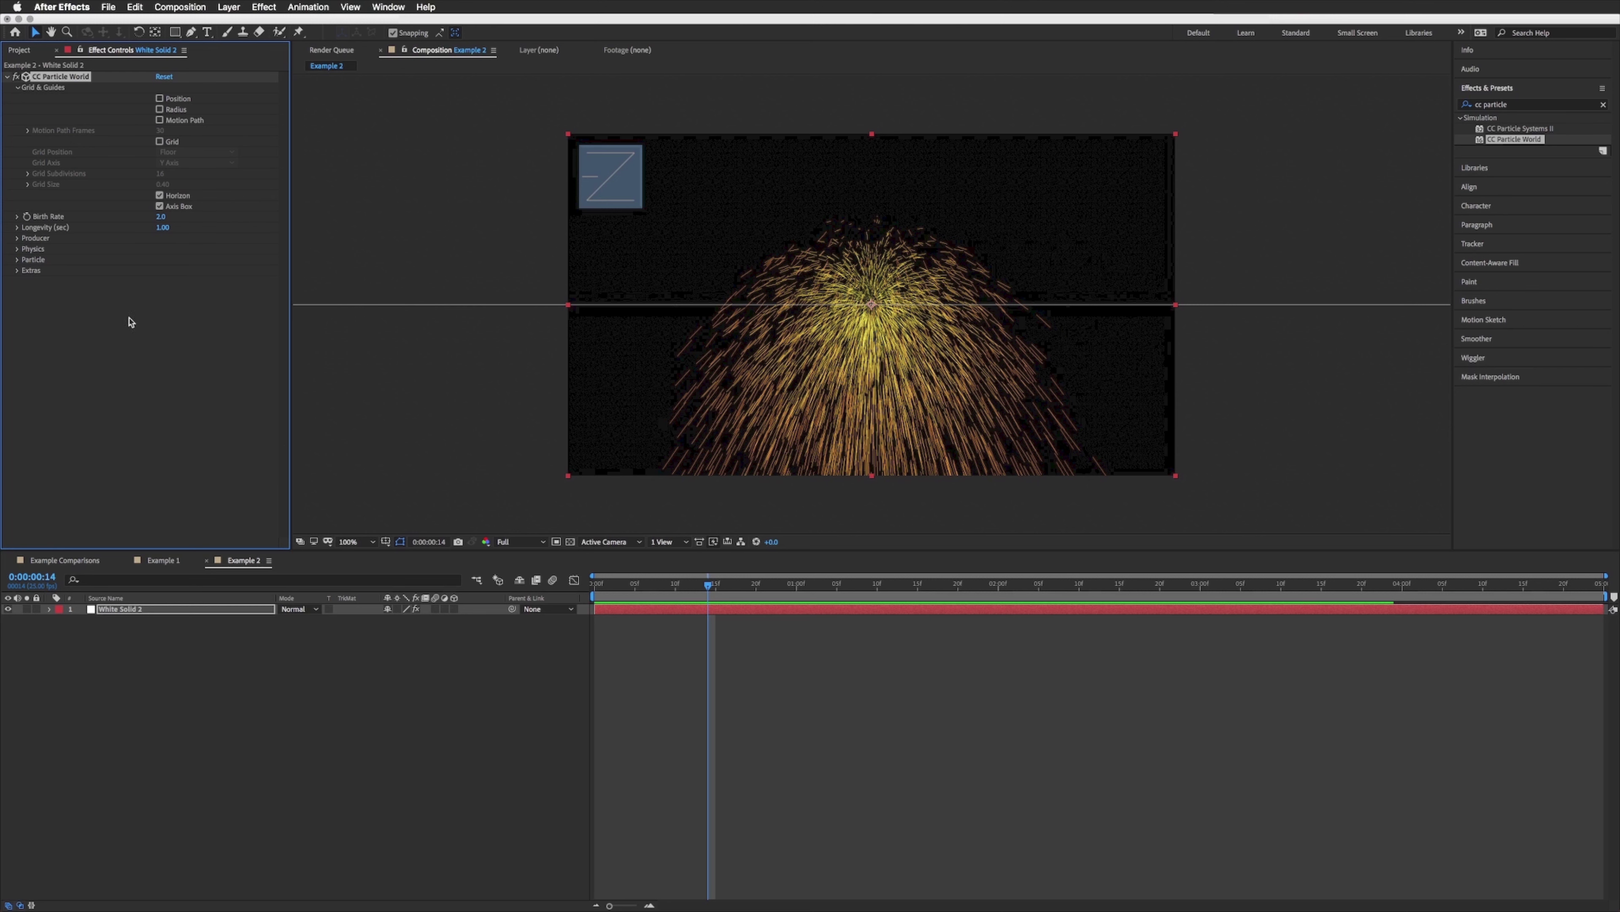
pyautogui.click(18, 88)
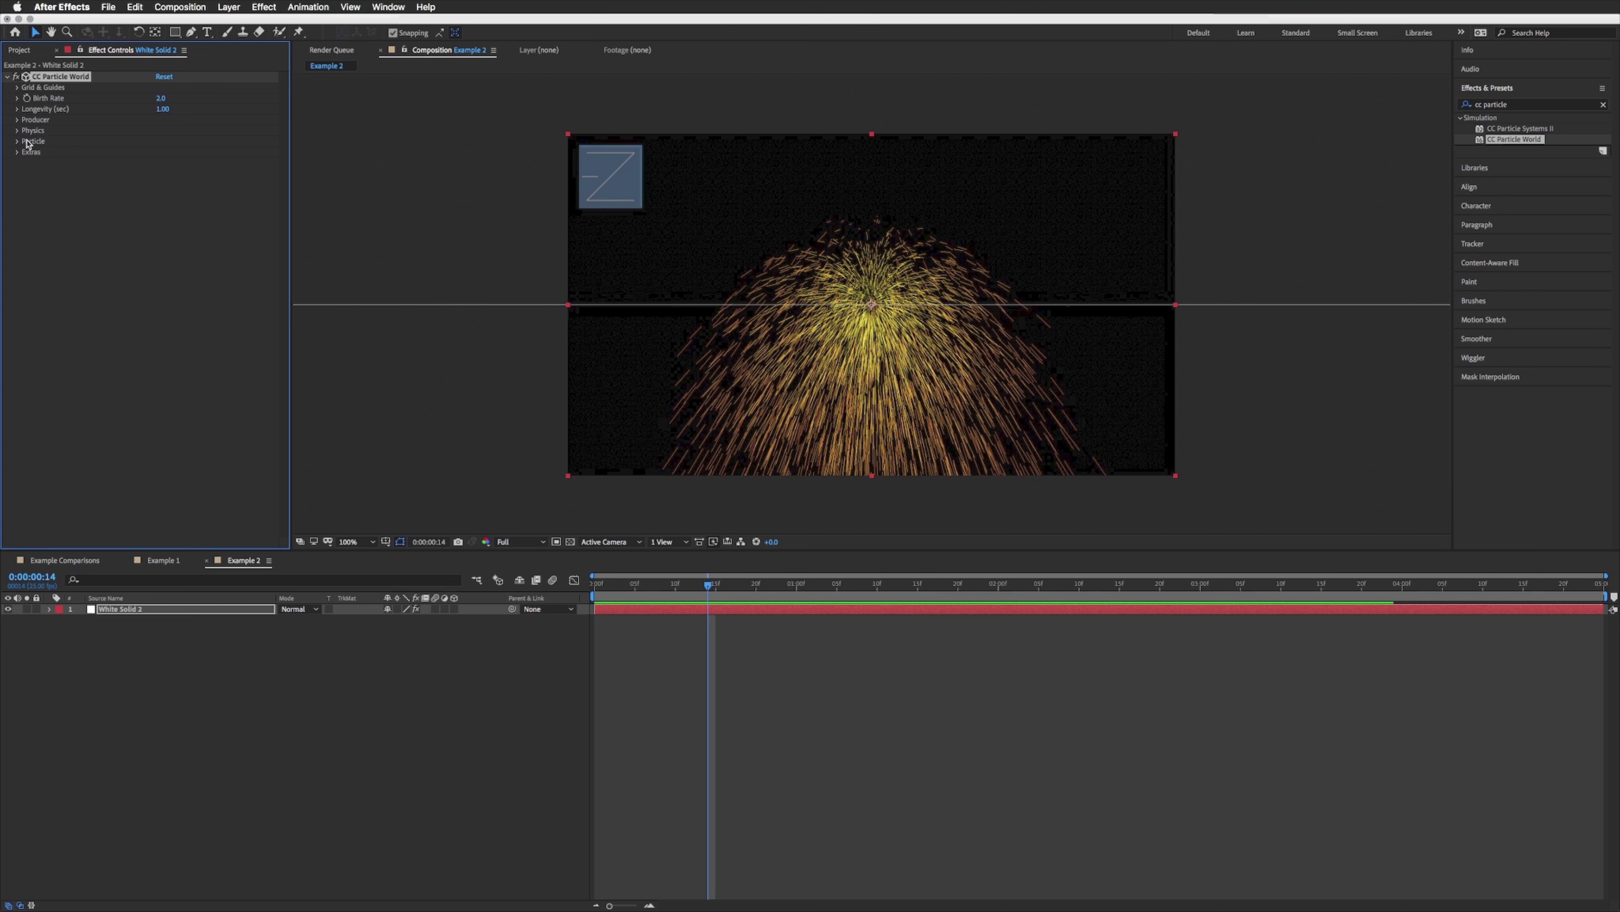
# Set Physics Animation to Cone Axis and Extra Angle to 180, then preview.
pyautogui.click(18, 130)
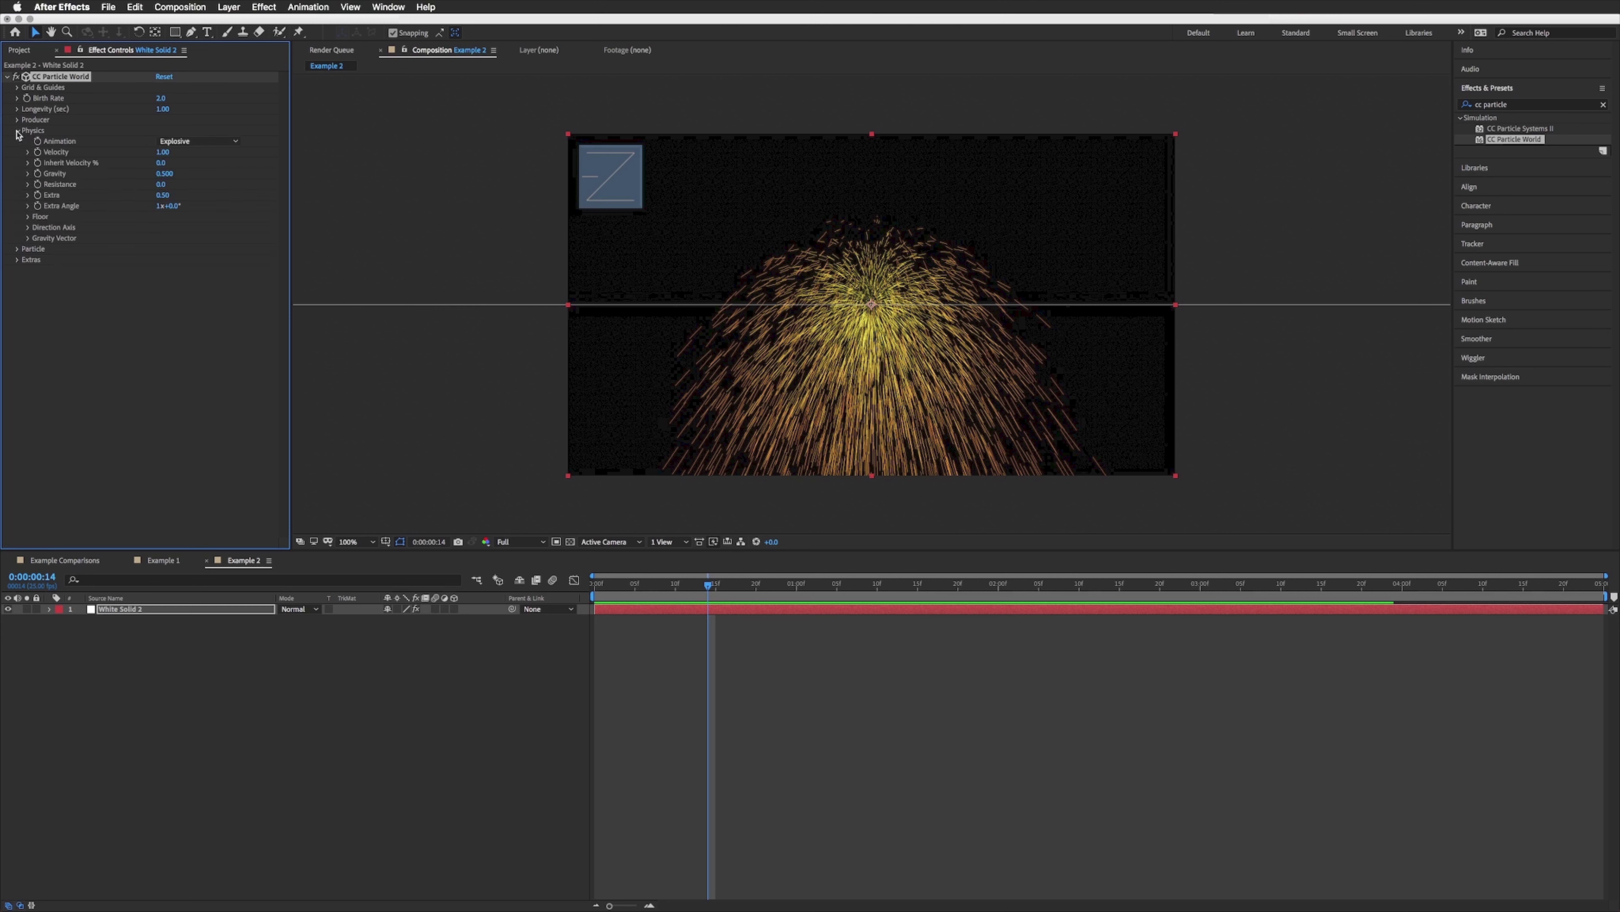
pyautogui.click(213, 142)
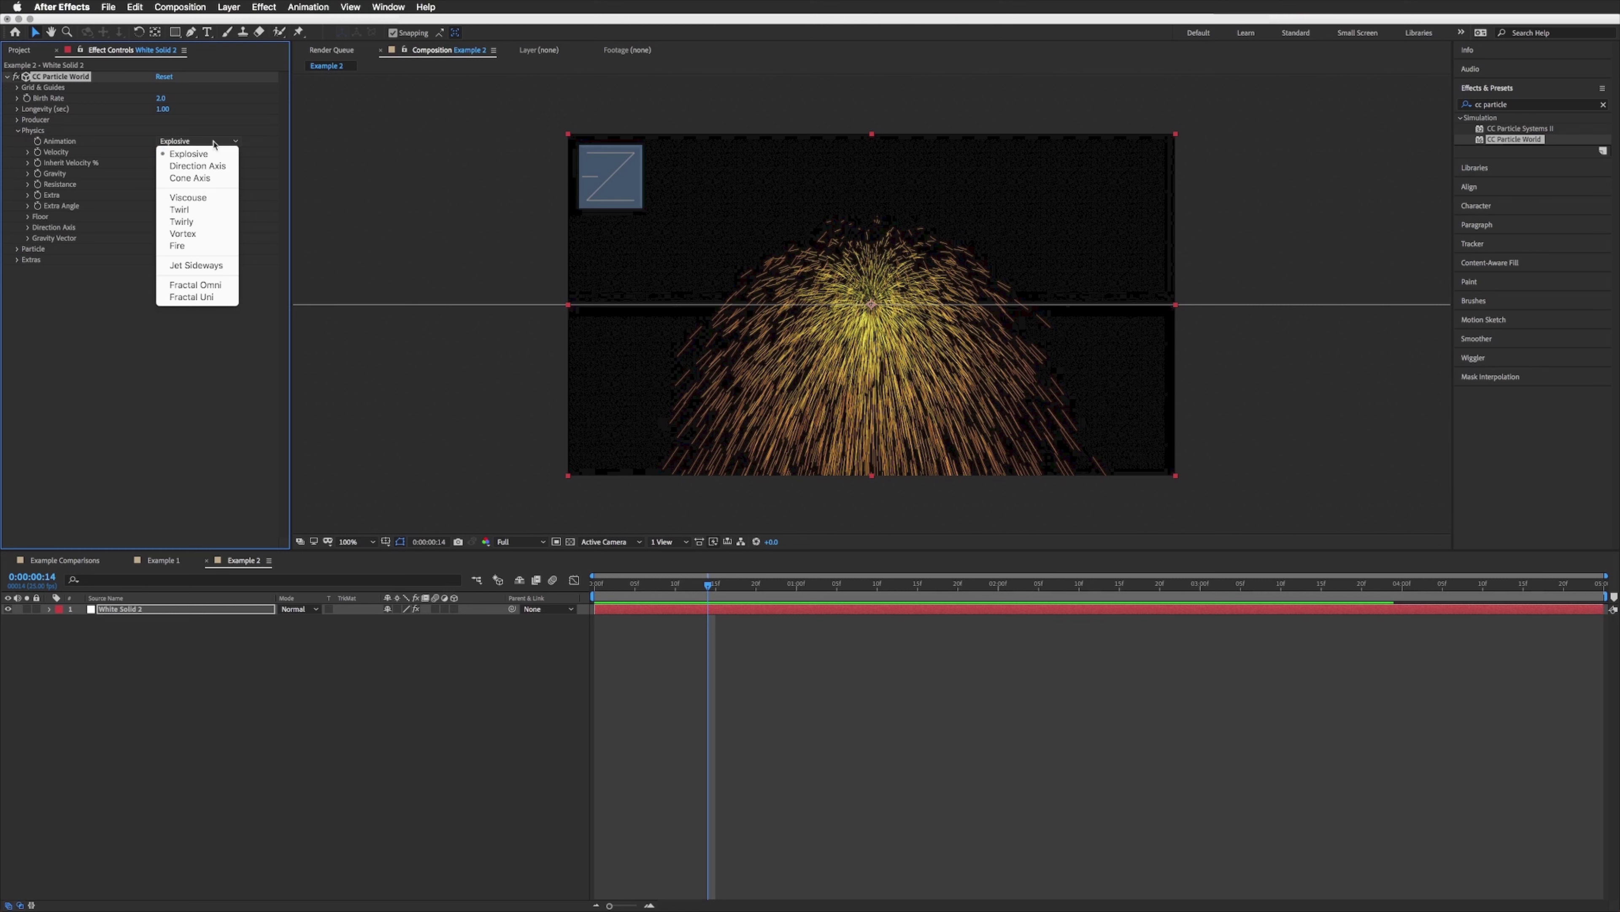
pyautogui.click(209, 181)
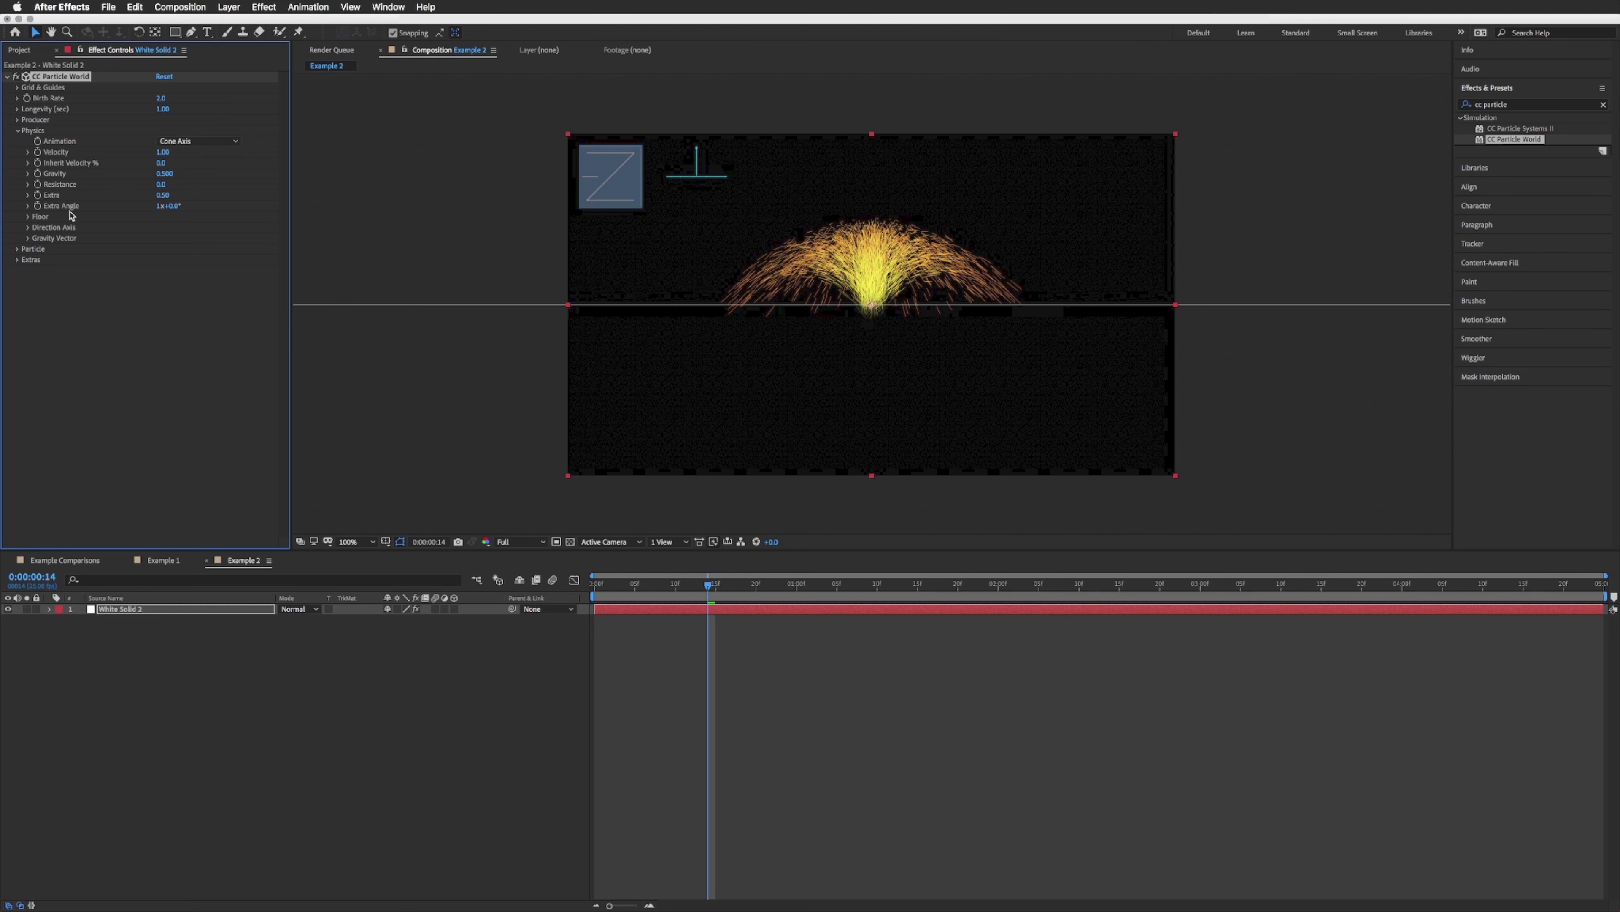
pyautogui.click(174, 207)
pyautogui.write('180')
pyautogui.press('Return')
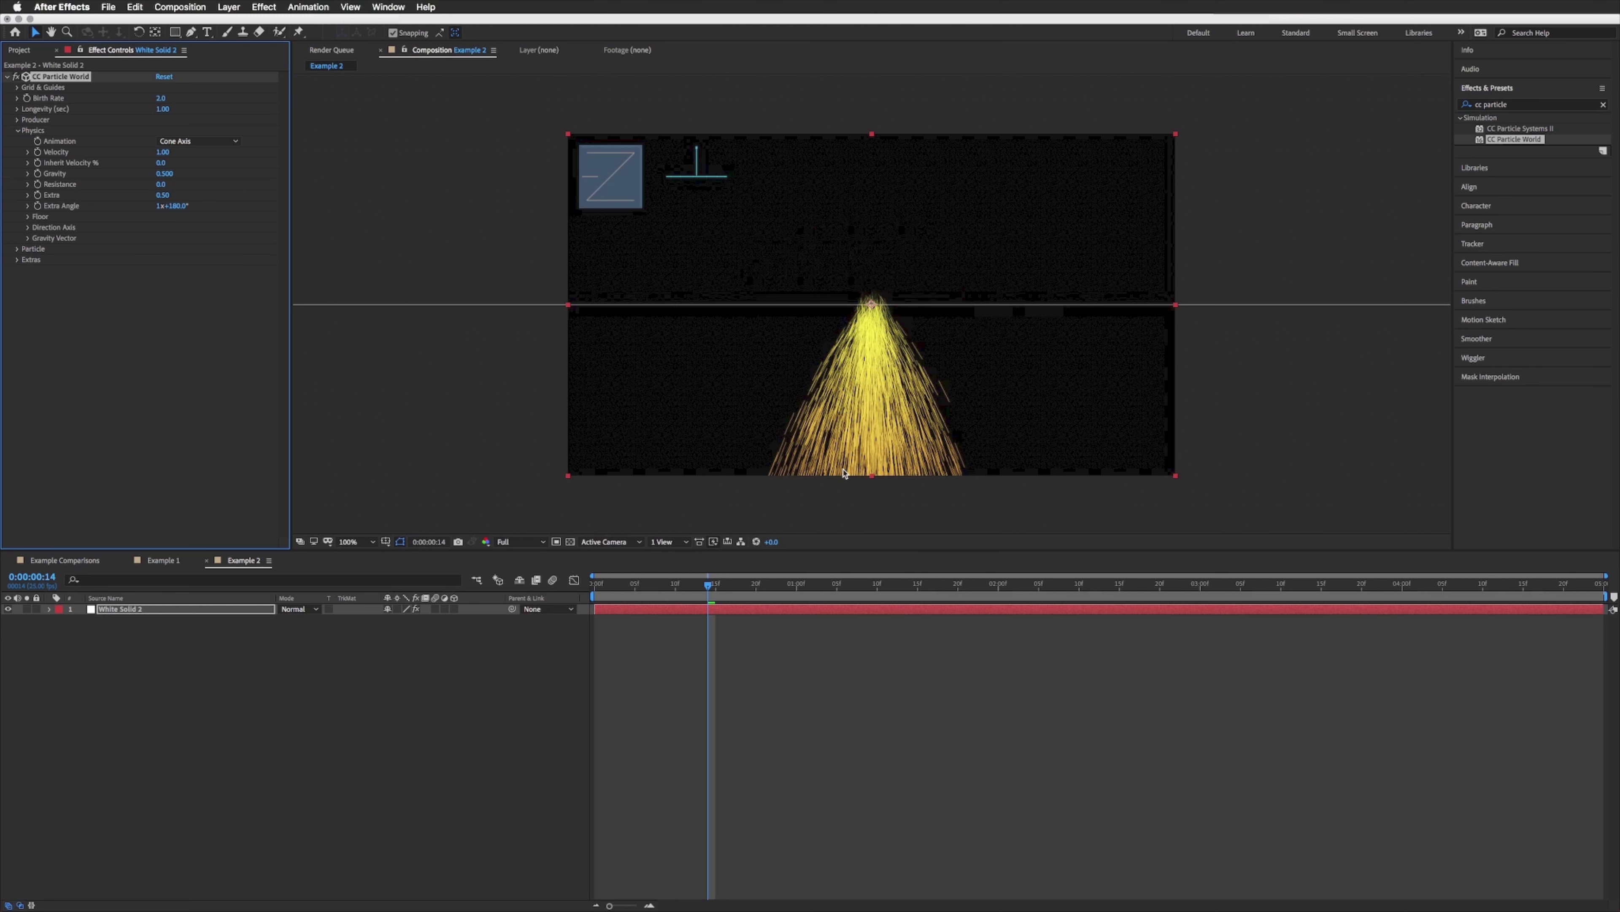
pyautogui.press('space')
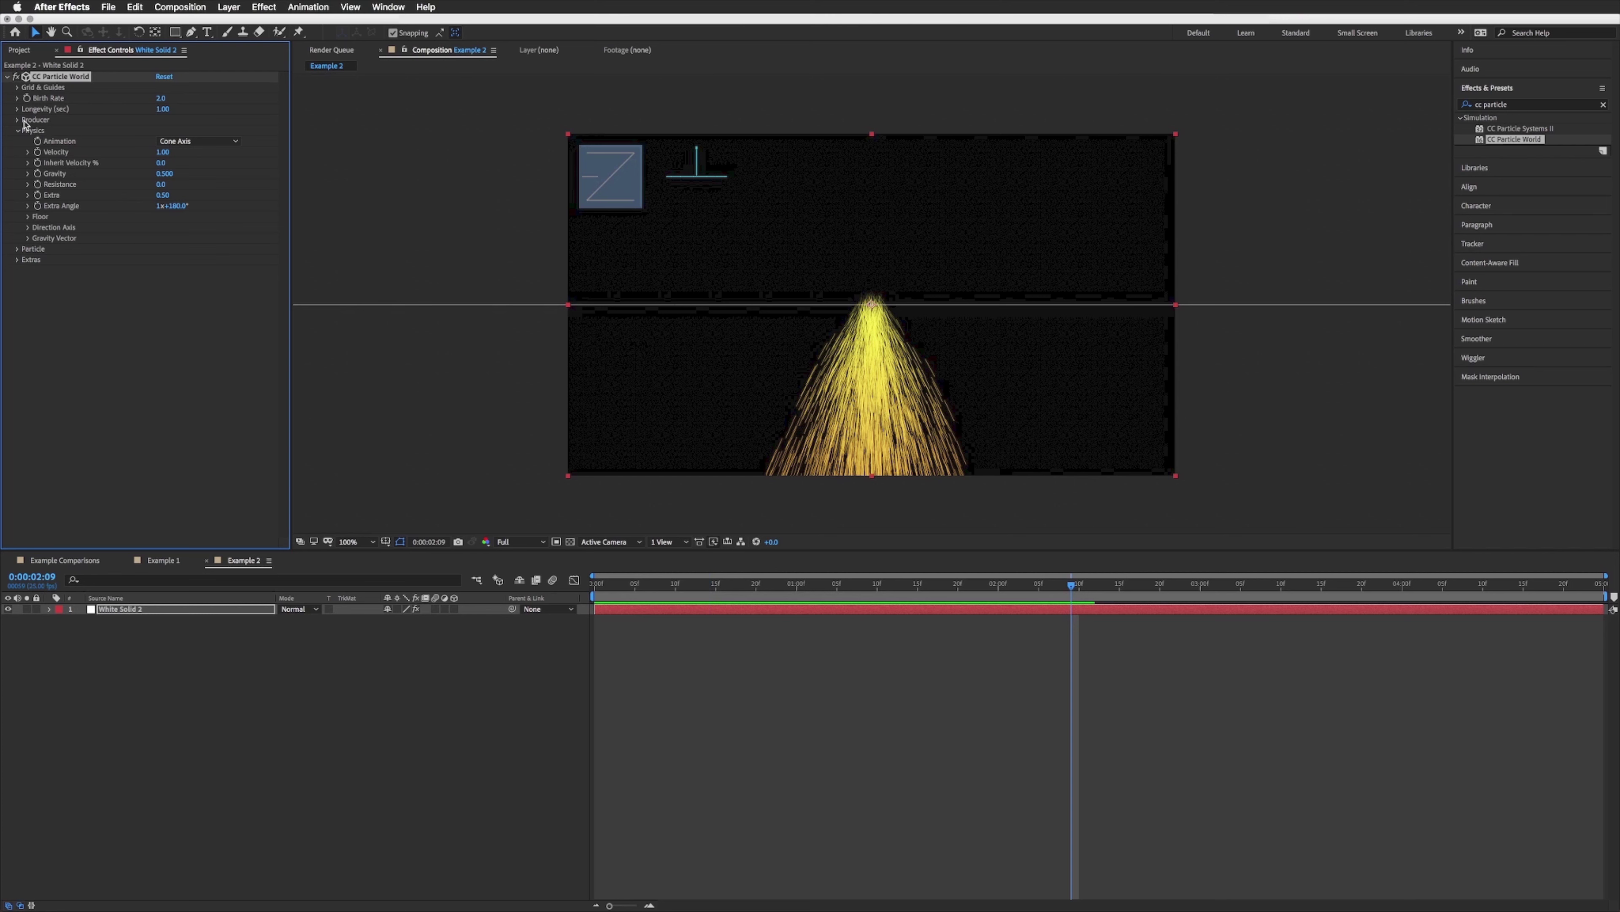
# In Producer, set Radius X to 0.695 and Position Y to -0.33.
pyautogui.click(16, 122)
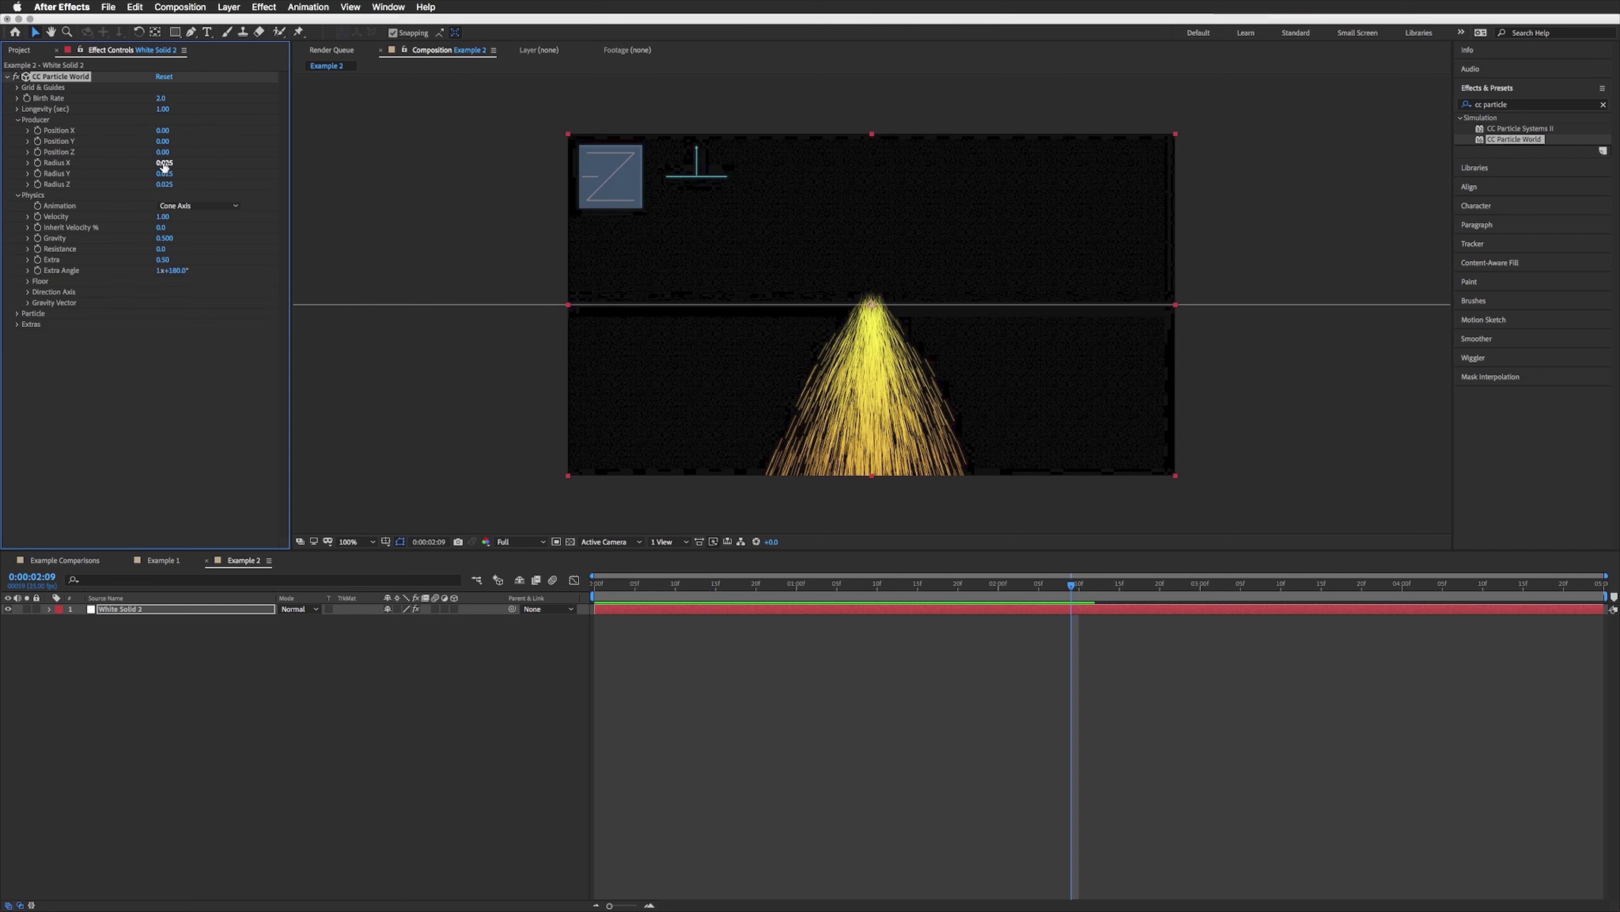
pyautogui.moveTo(164, 163); pyautogui.dragTo(211, 163)
pyautogui.moveTo(163, 141); pyautogui.dragTo(144, 141)
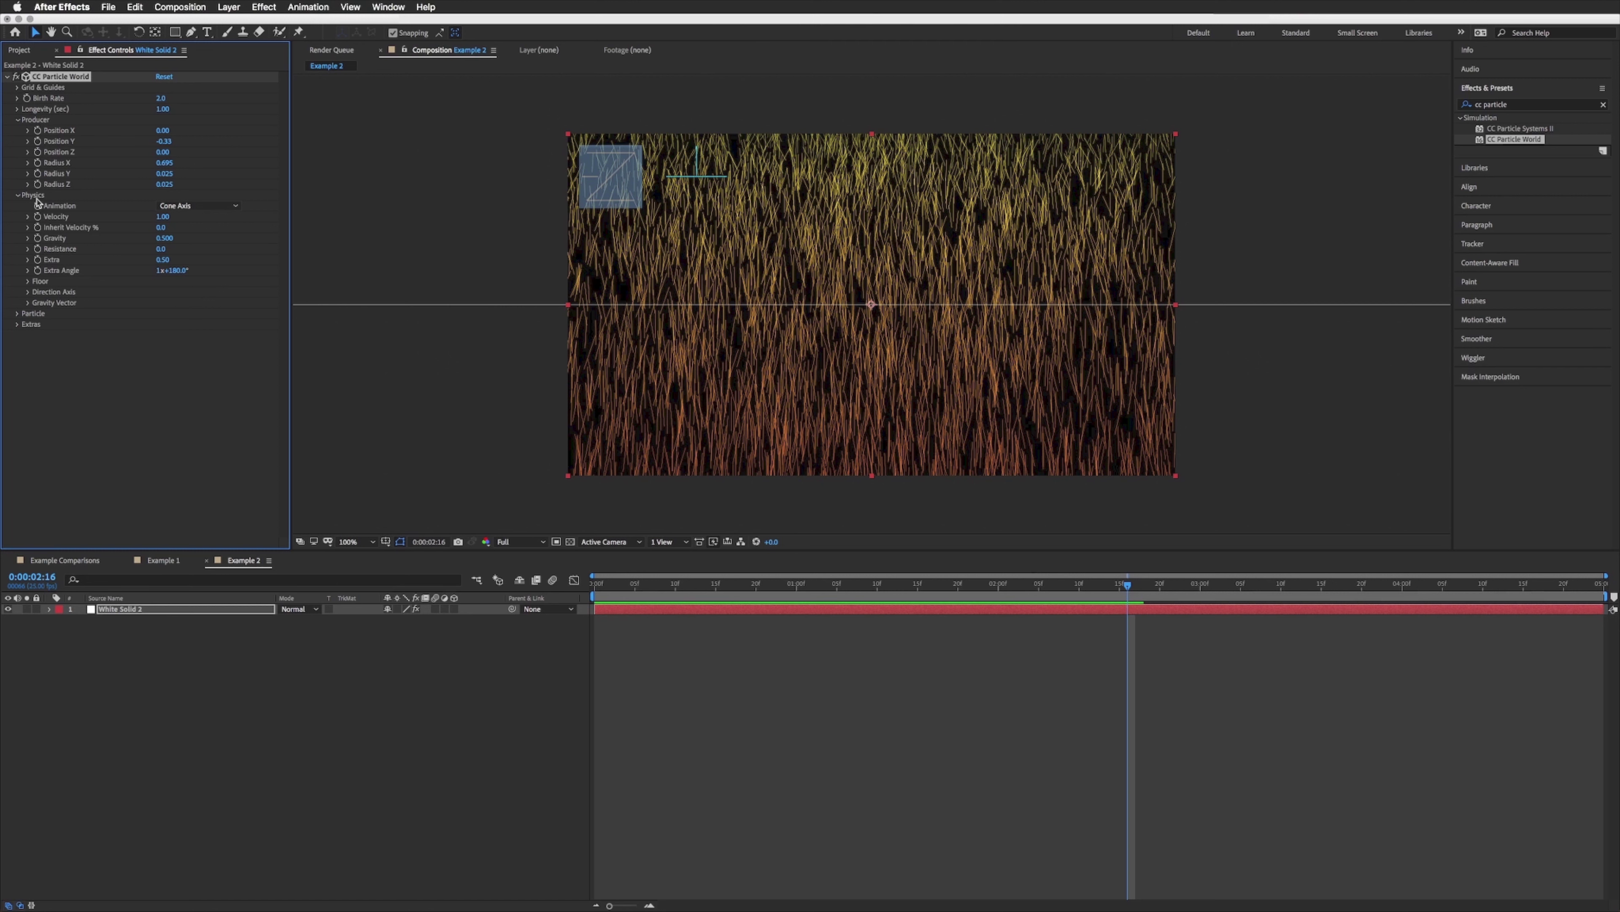
# Set particle Velocity to 0.20 and preview the slower particles.
pyautogui.click(160, 216)
pyautogui.write('1')
pyautogui.press('BackSpace')
pyautogui.write('0.2')
pyautogui.press('Return')
pyautogui.press('space')
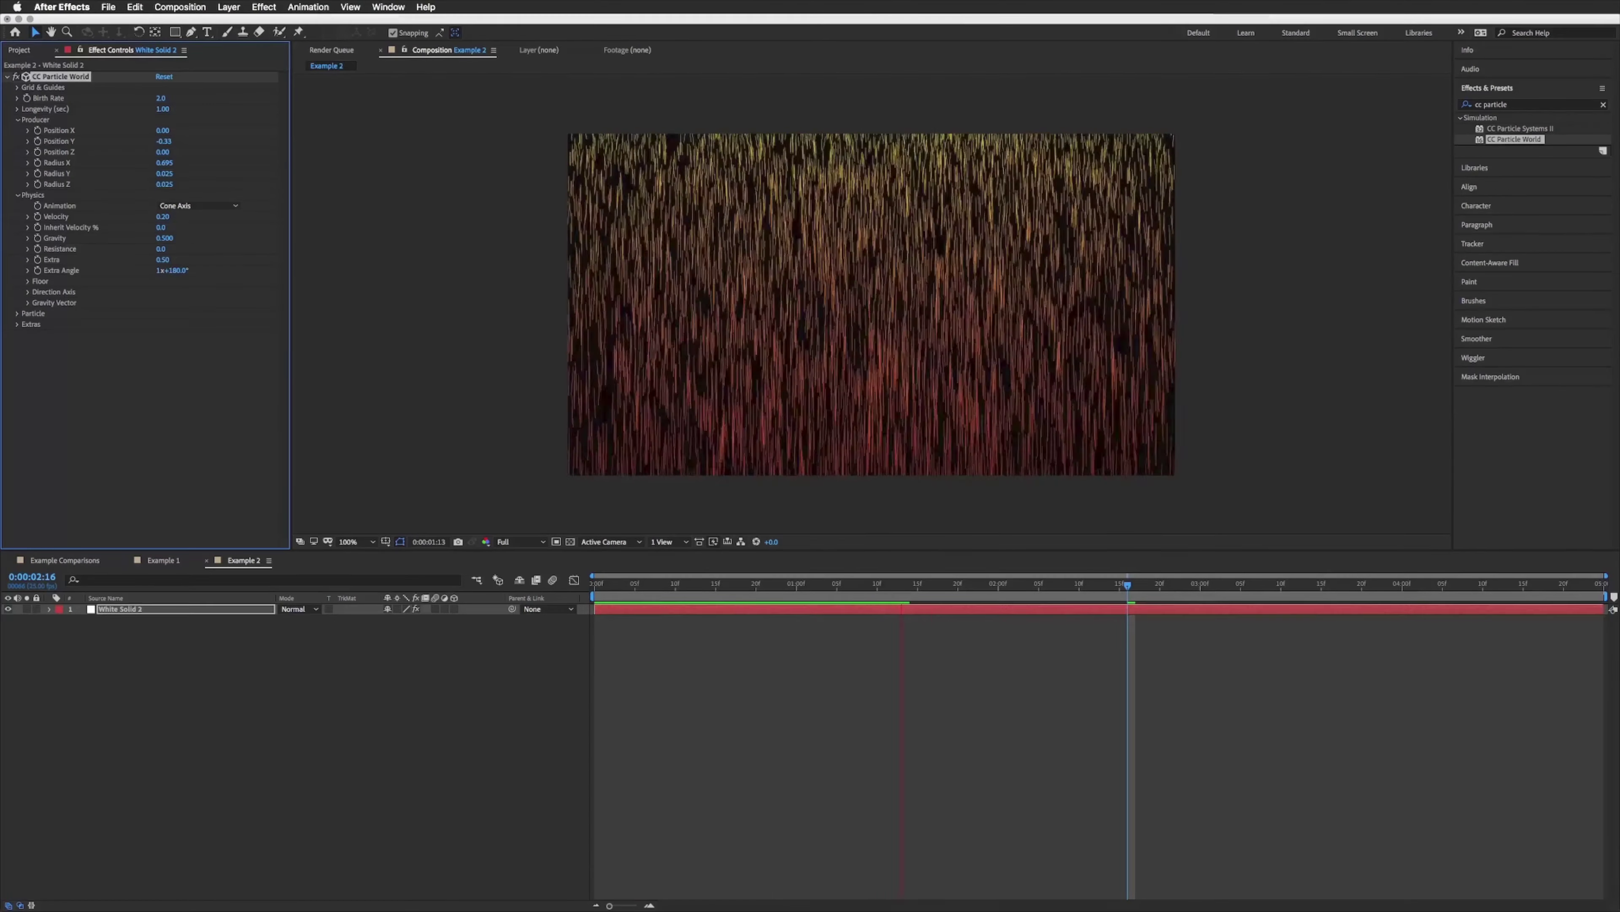
pyautogui.press('space')
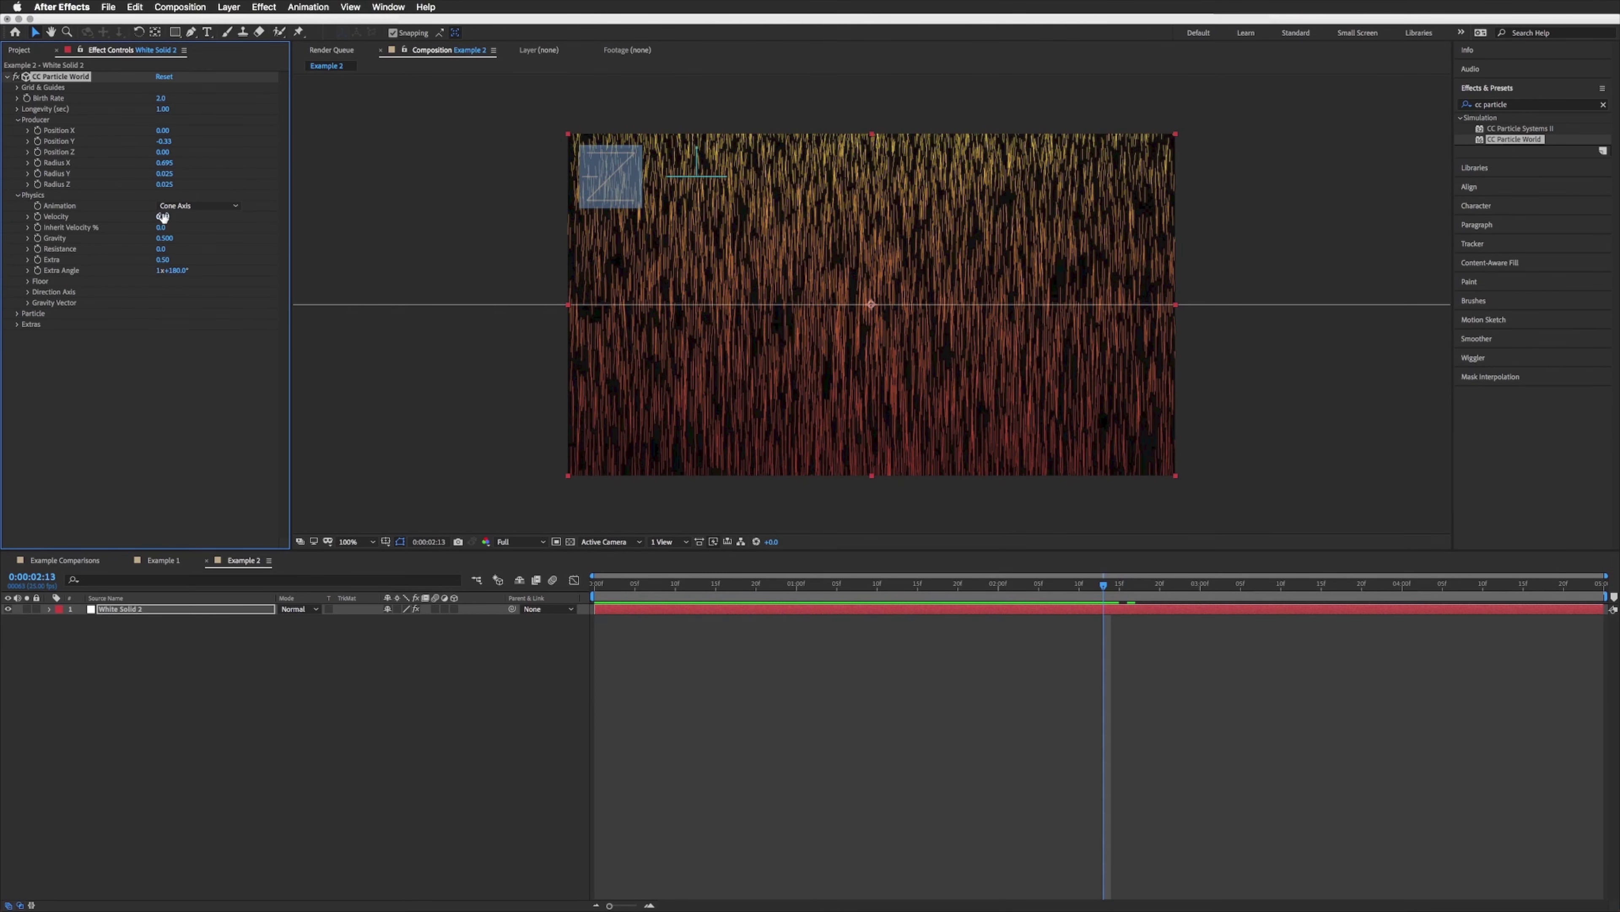
# Lower Gravity to 0.010 and replay the preview from the first frame.
pyautogui.click(164, 238)
pyautogui.press('Return')
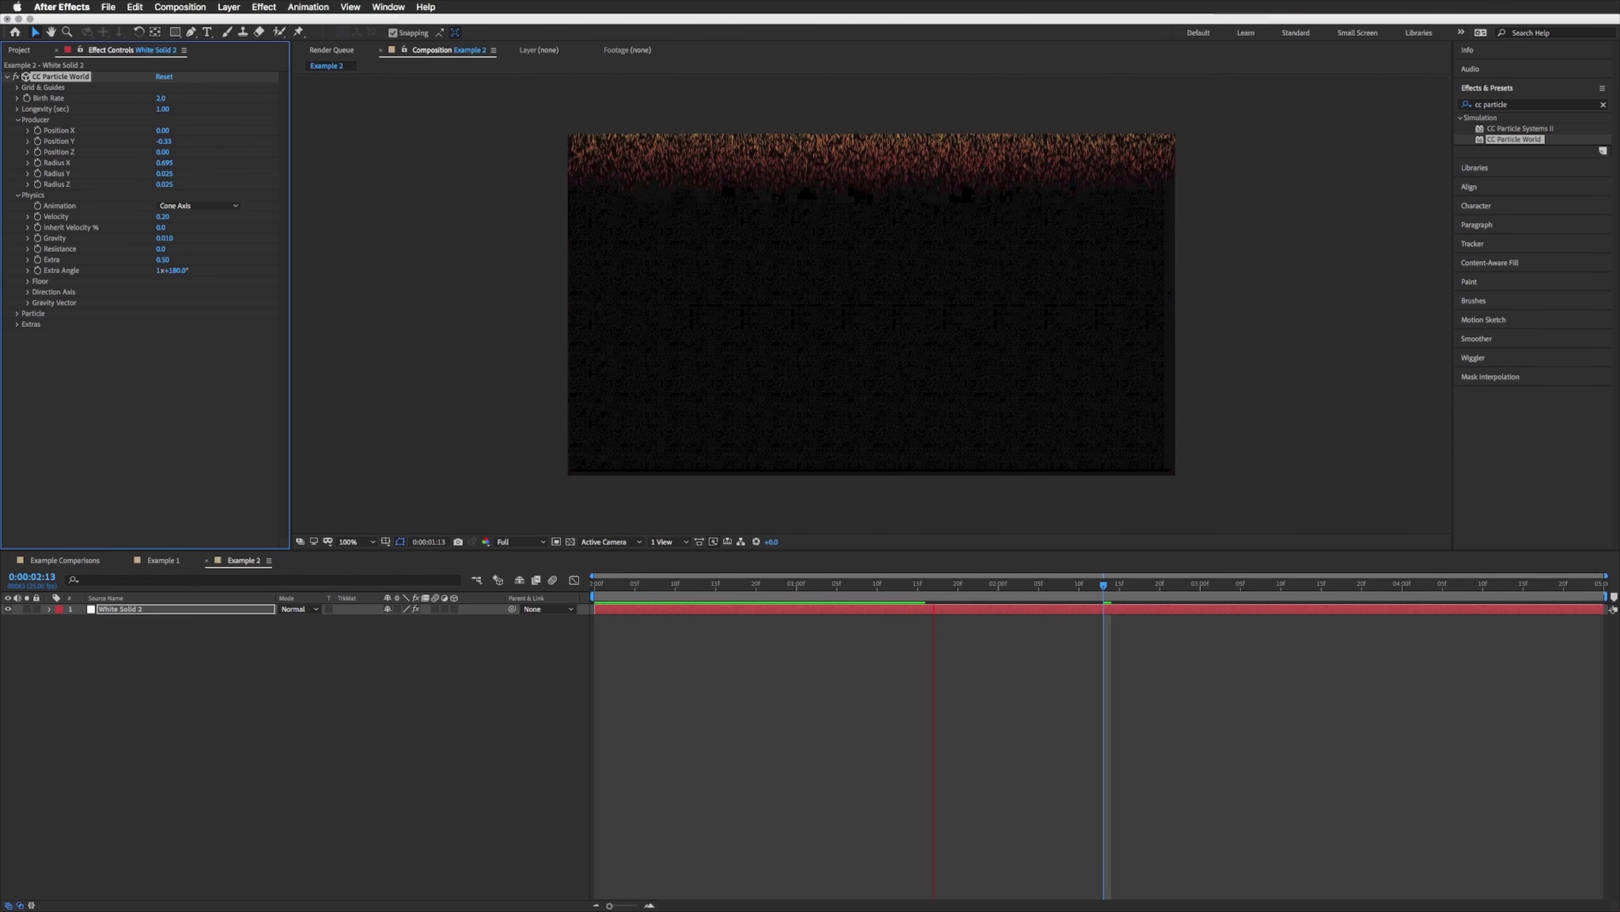
pyautogui.press('space')
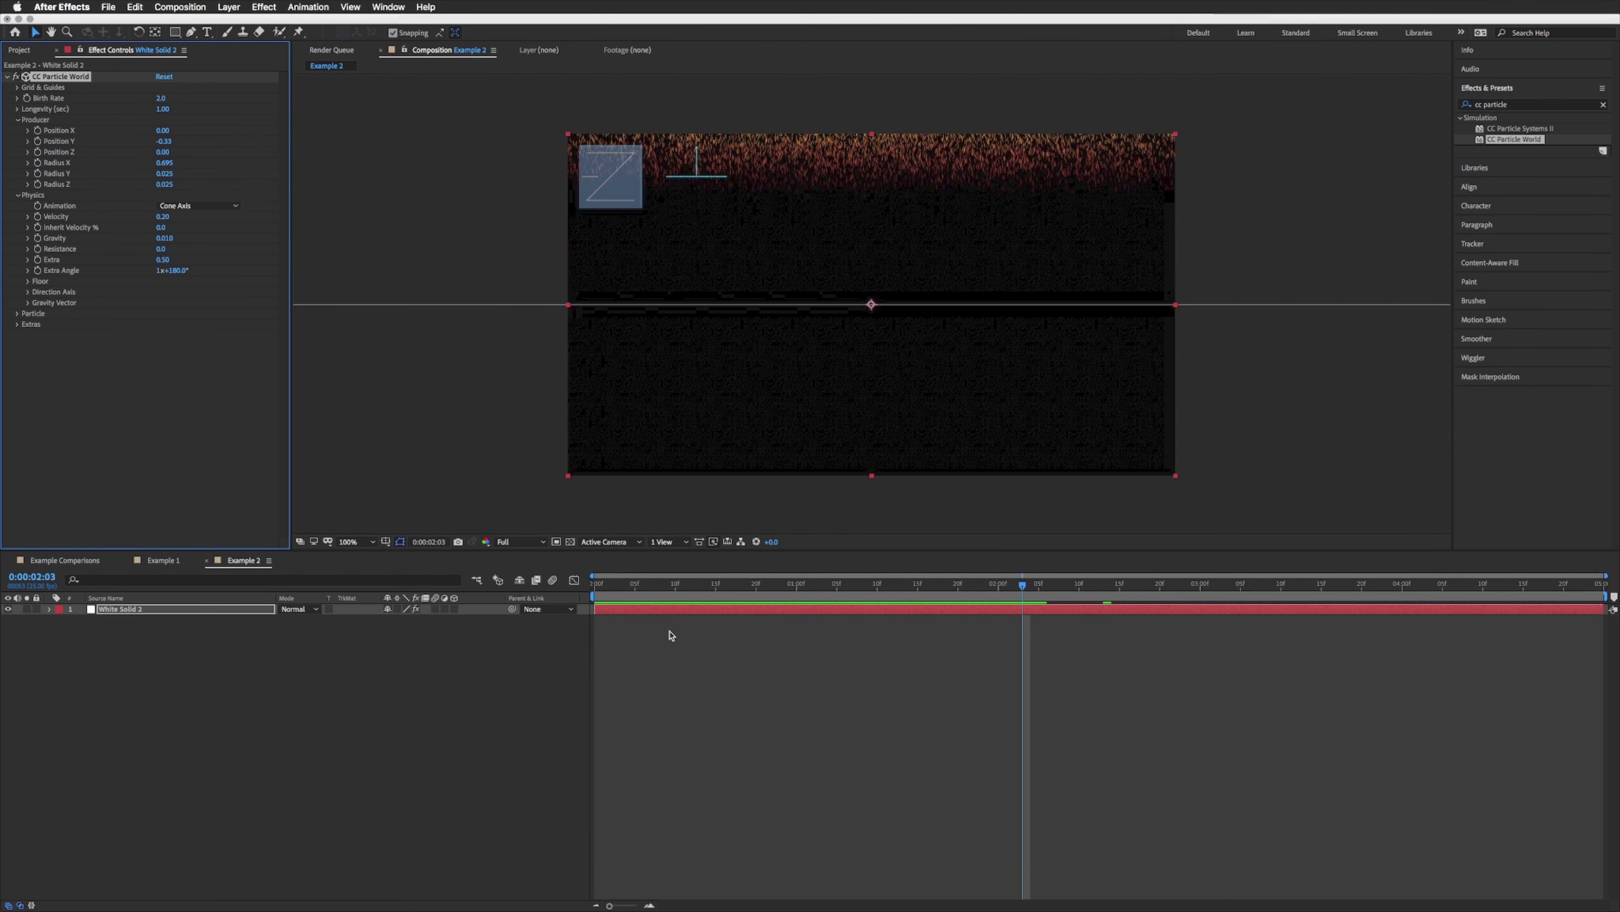
pyautogui.click(669, 631)
pyautogui.press('Home')
pyautogui.press('space')
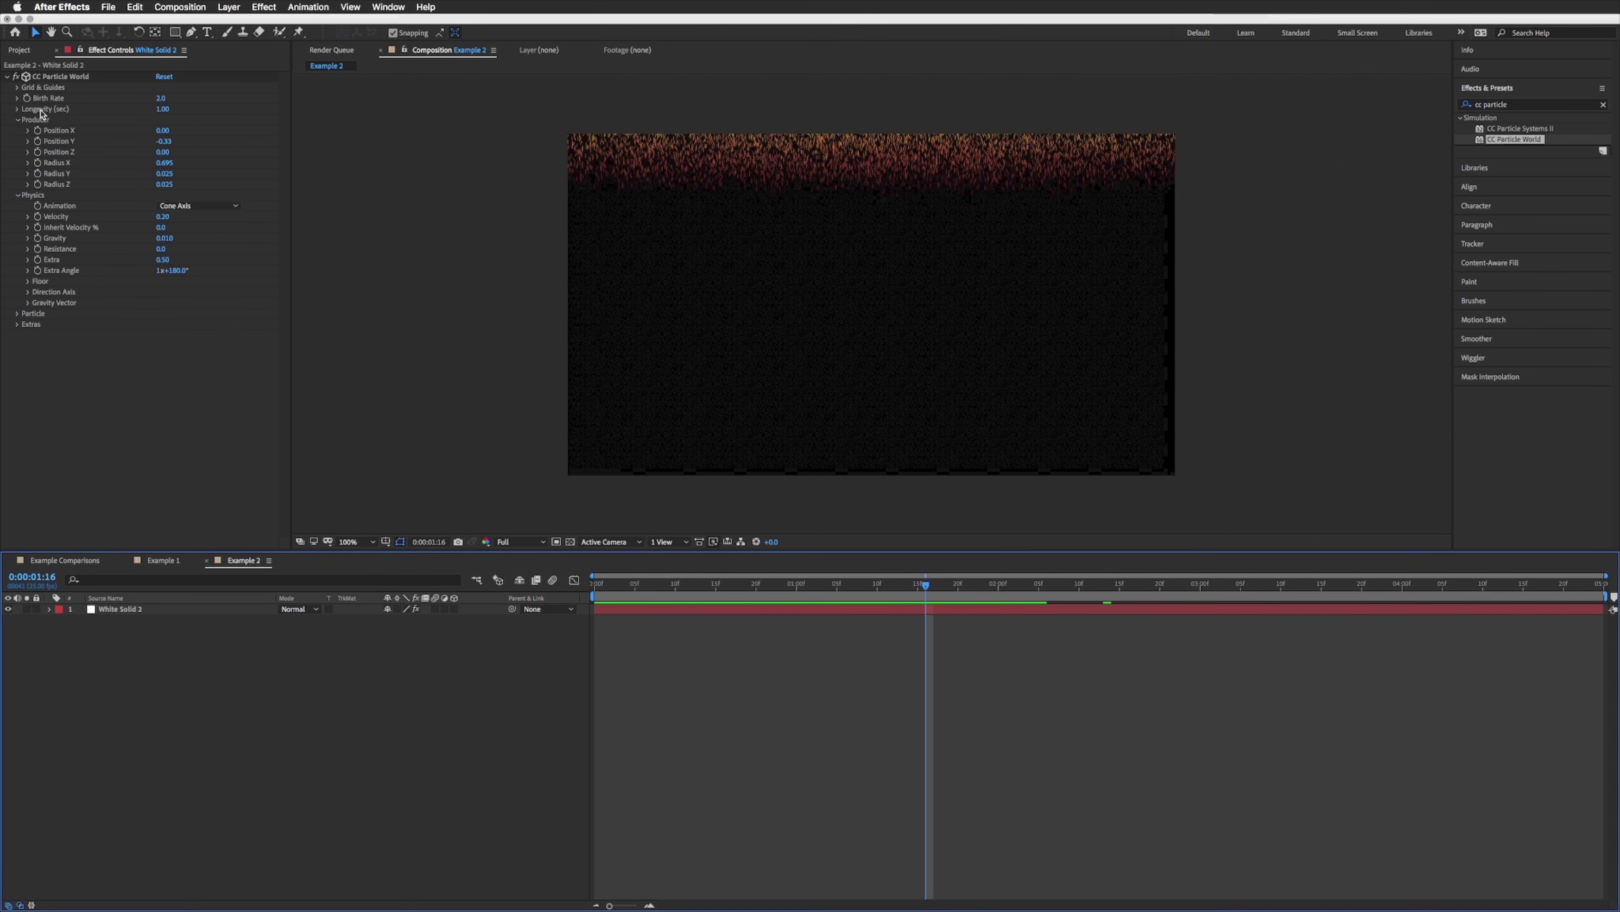
# Set particle Longevity to 10 seconds and preview the particles filling the frame.
pyautogui.click(20, 113)
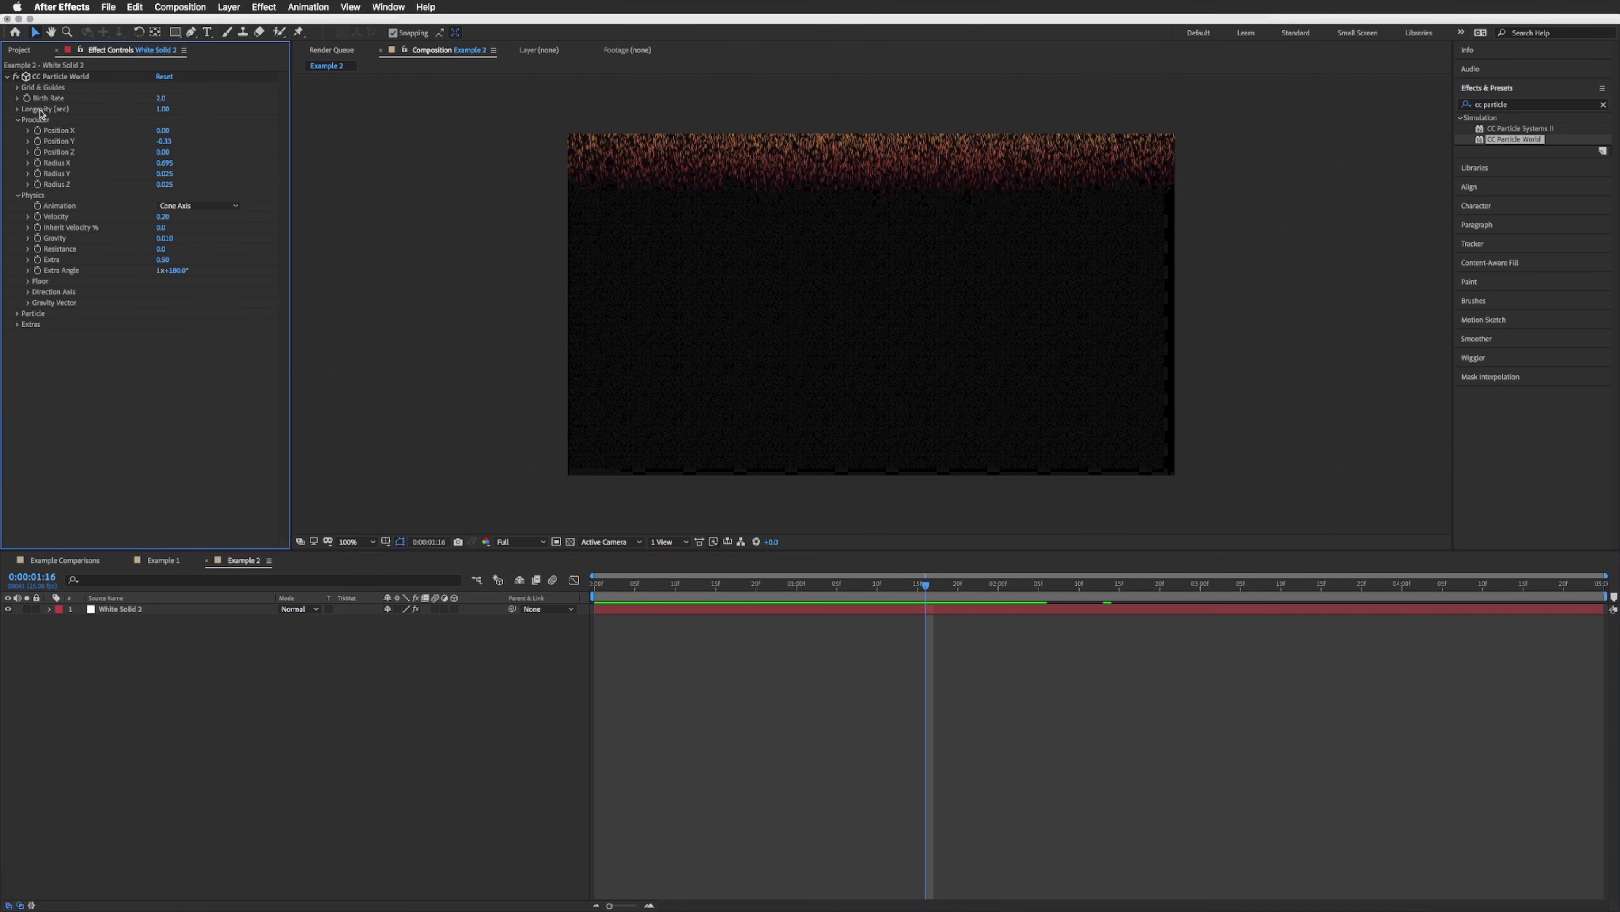
pyautogui.click(161, 109)
pyautogui.write('10')
pyautogui.press('Return')
pyautogui.press('space')
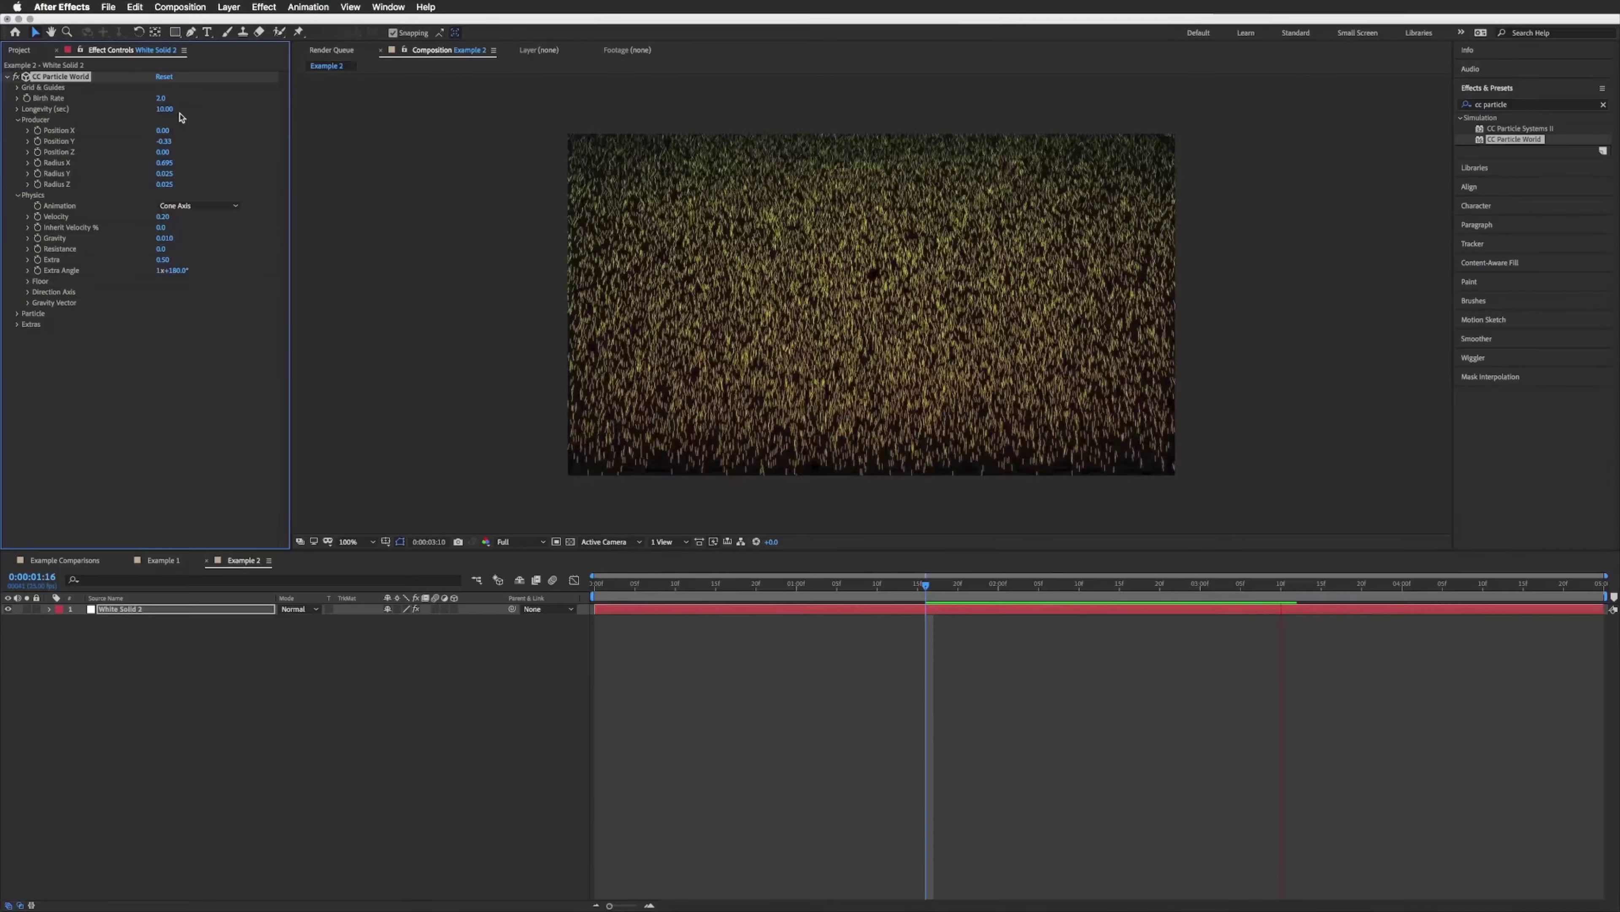
pyautogui.press('space')
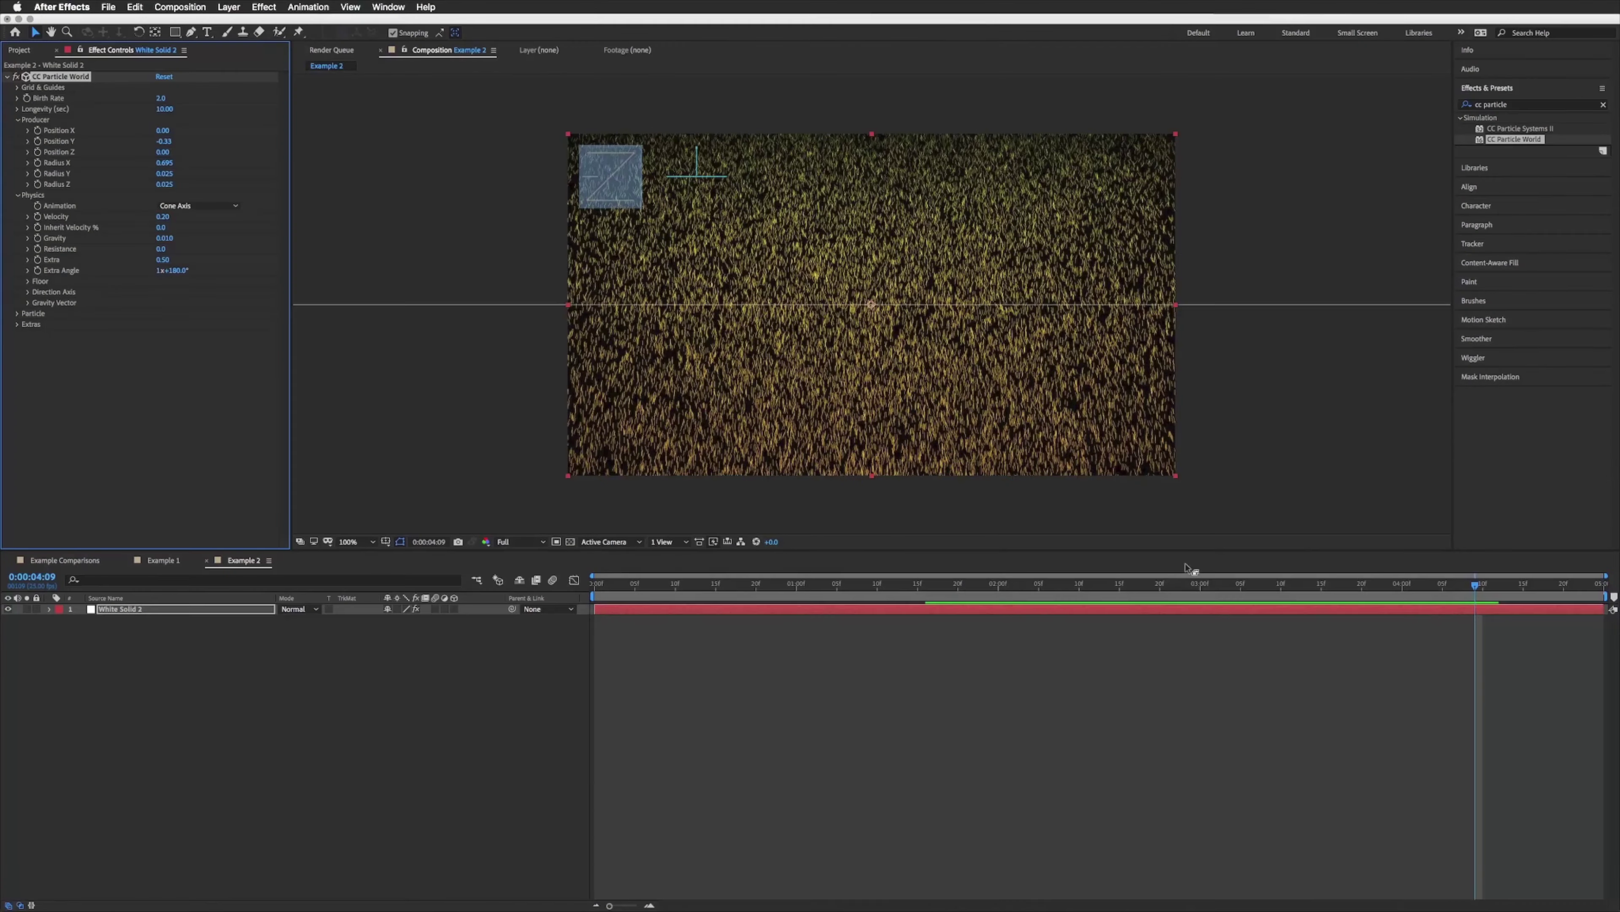
pyautogui.press('space')
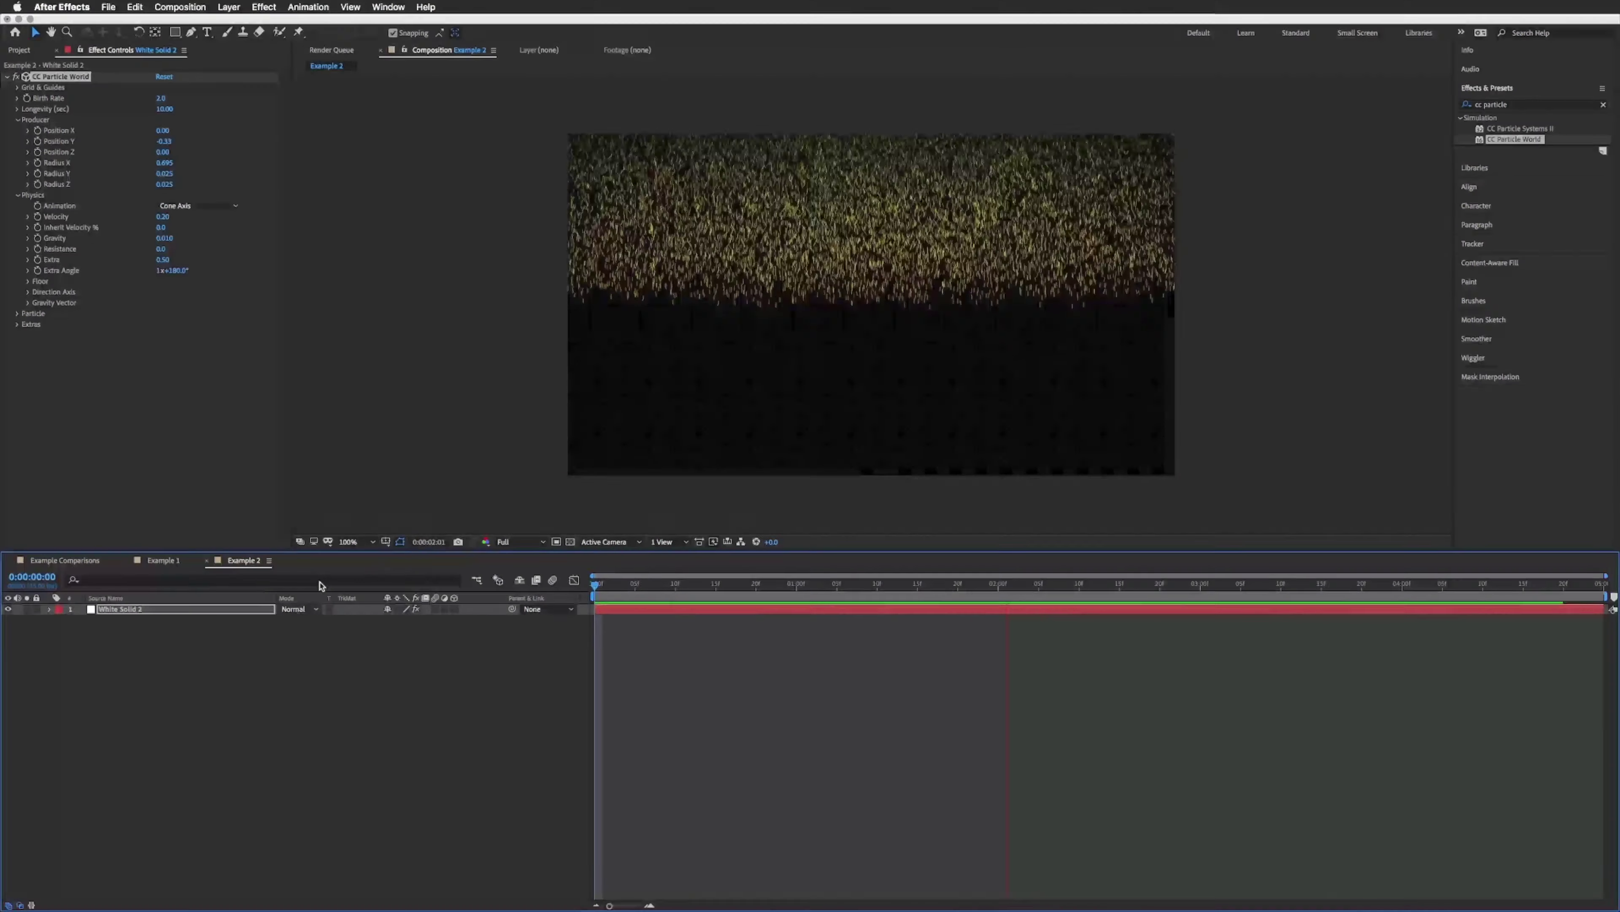
pyautogui.press('space')
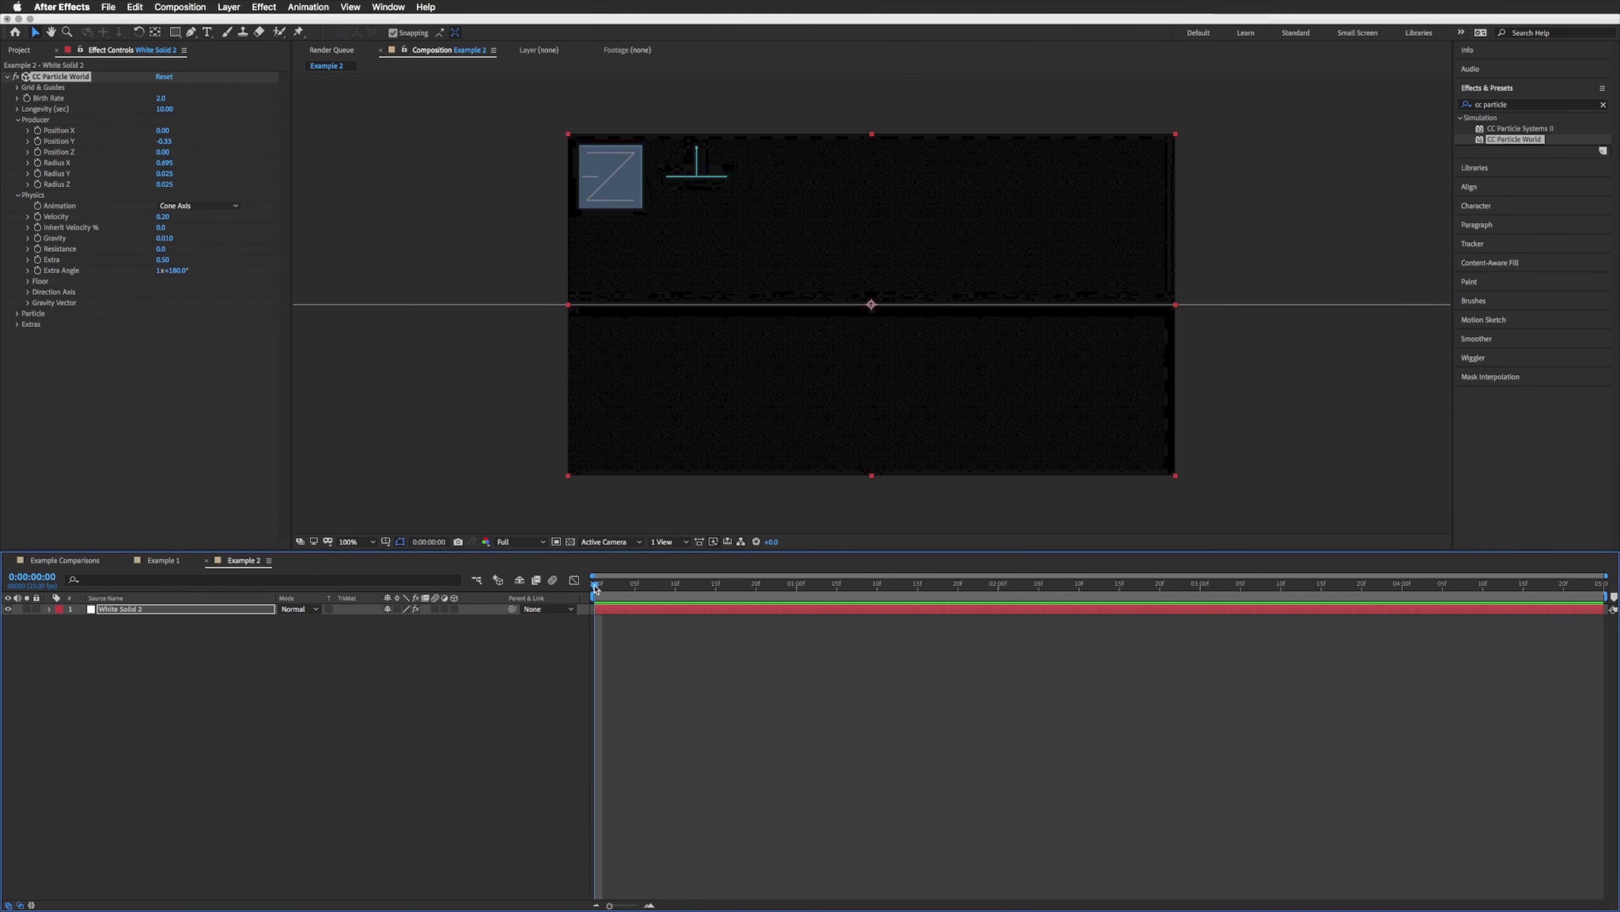
# Scrub the first two seconds of the particle animation to check the frame is filled.
pyautogui.moveTo(596, 584)
pyautogui.mouseDown()
pyautogui.moveTo(1295, 633)
pyautogui.moveTo(933, 633)
pyautogui.moveTo(802, 623)
pyautogui.moveTo(803, 588)
pyautogui.moveTo(597, 584)
pyautogui.mouseUp()
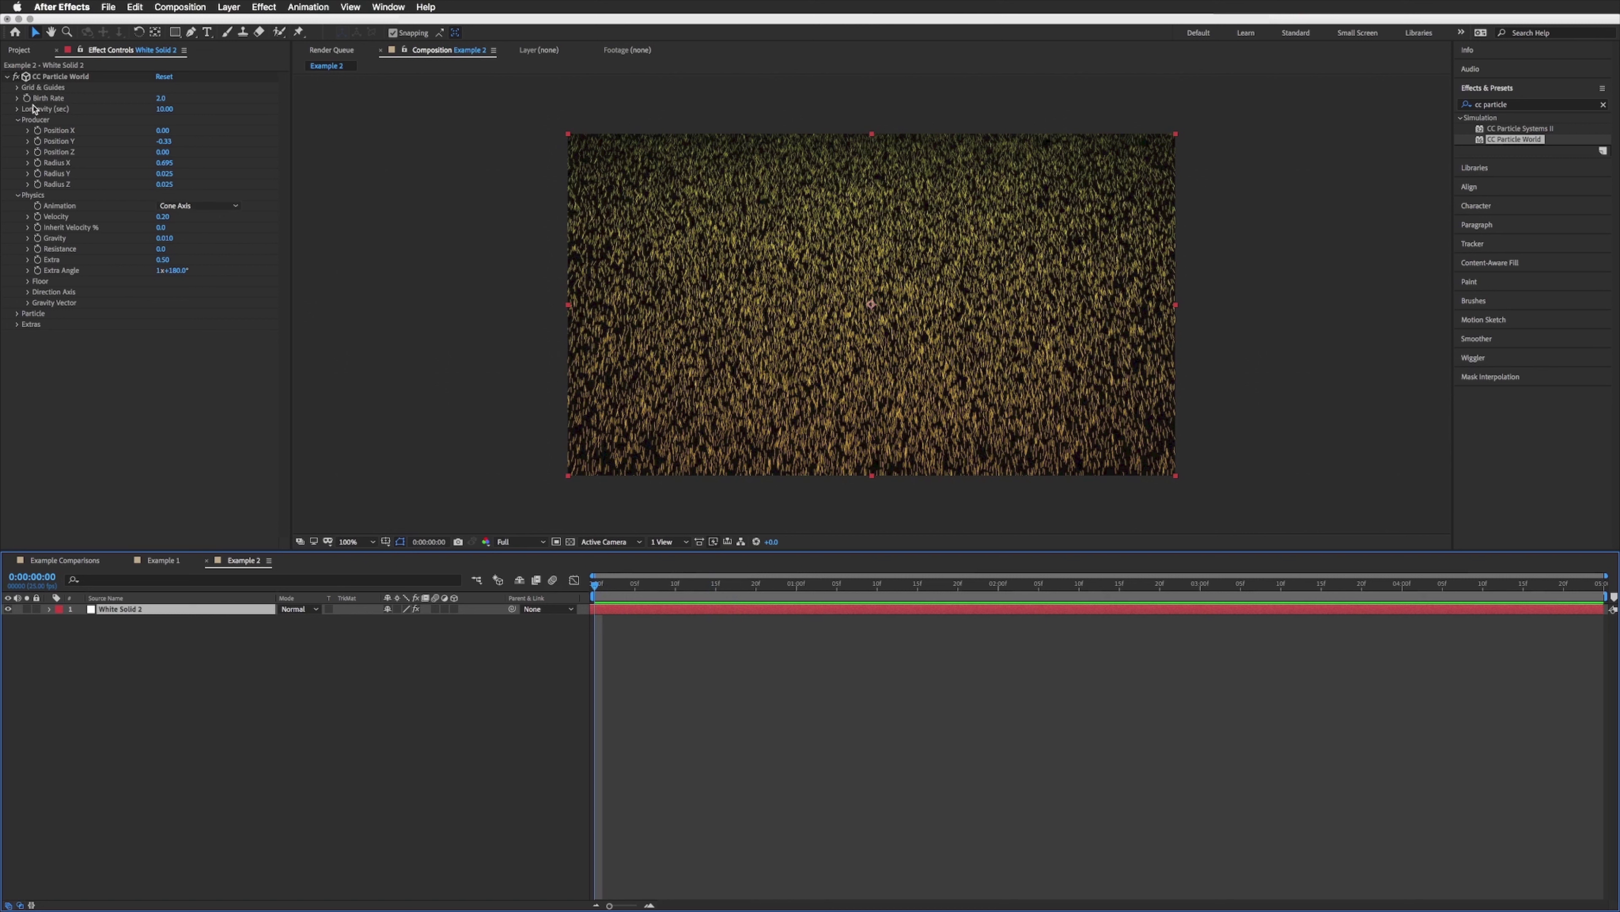
# Start editing the CC Particle World Birth Rate value.
pyautogui.click(159, 98)
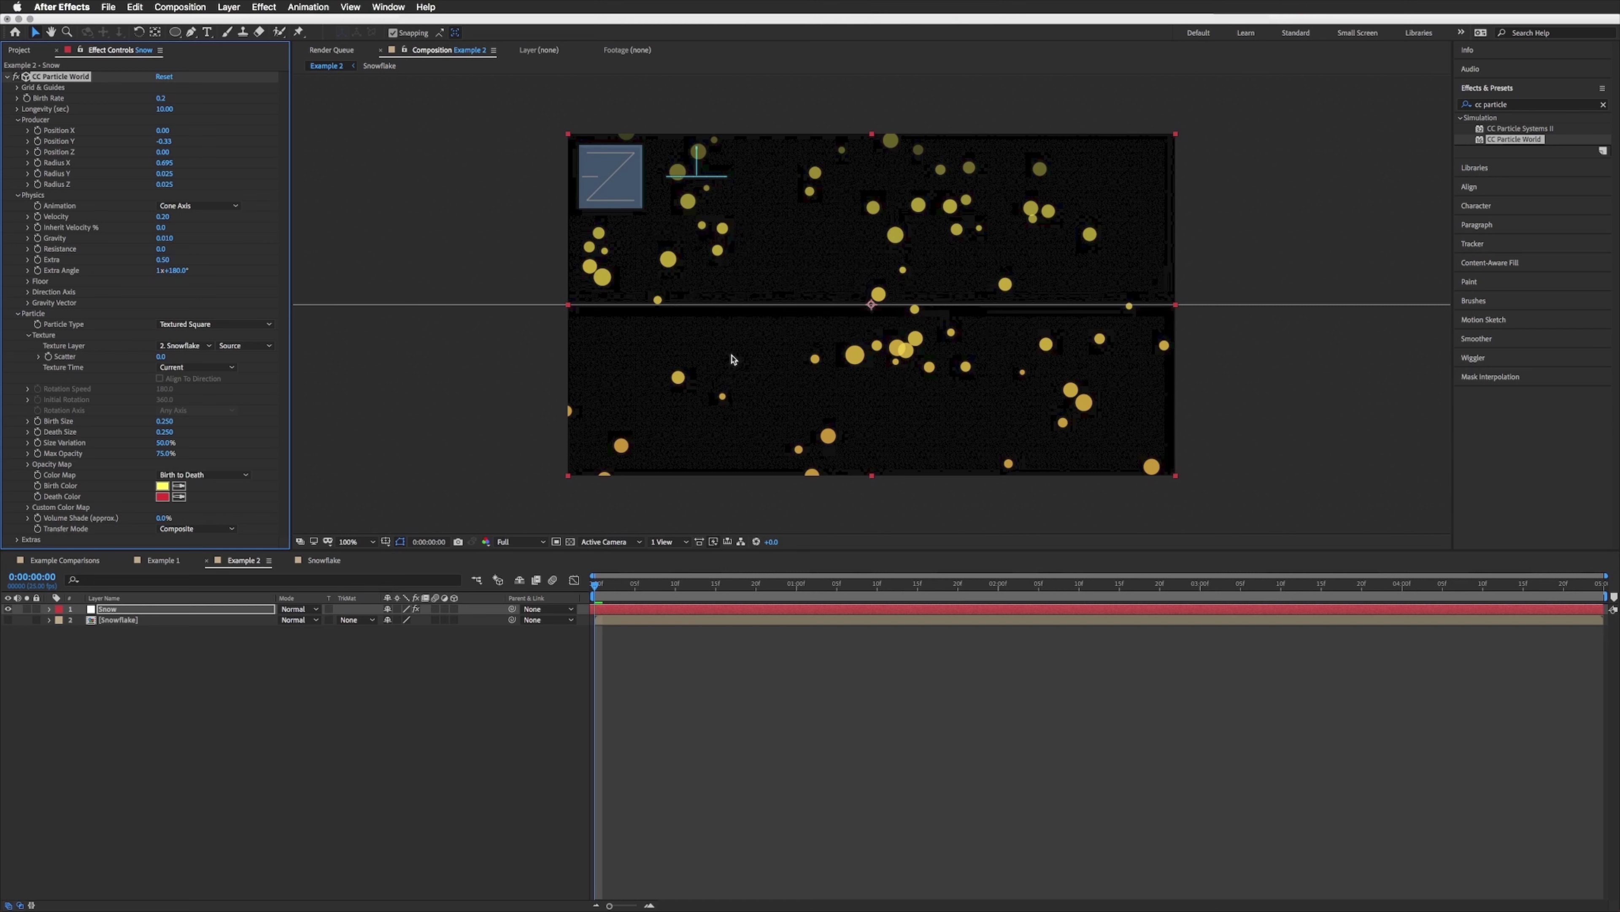
# Set both Birth Color and Death Color of the particles to near-white.
pyautogui.click(162, 488)
pyautogui.click(428, 524)
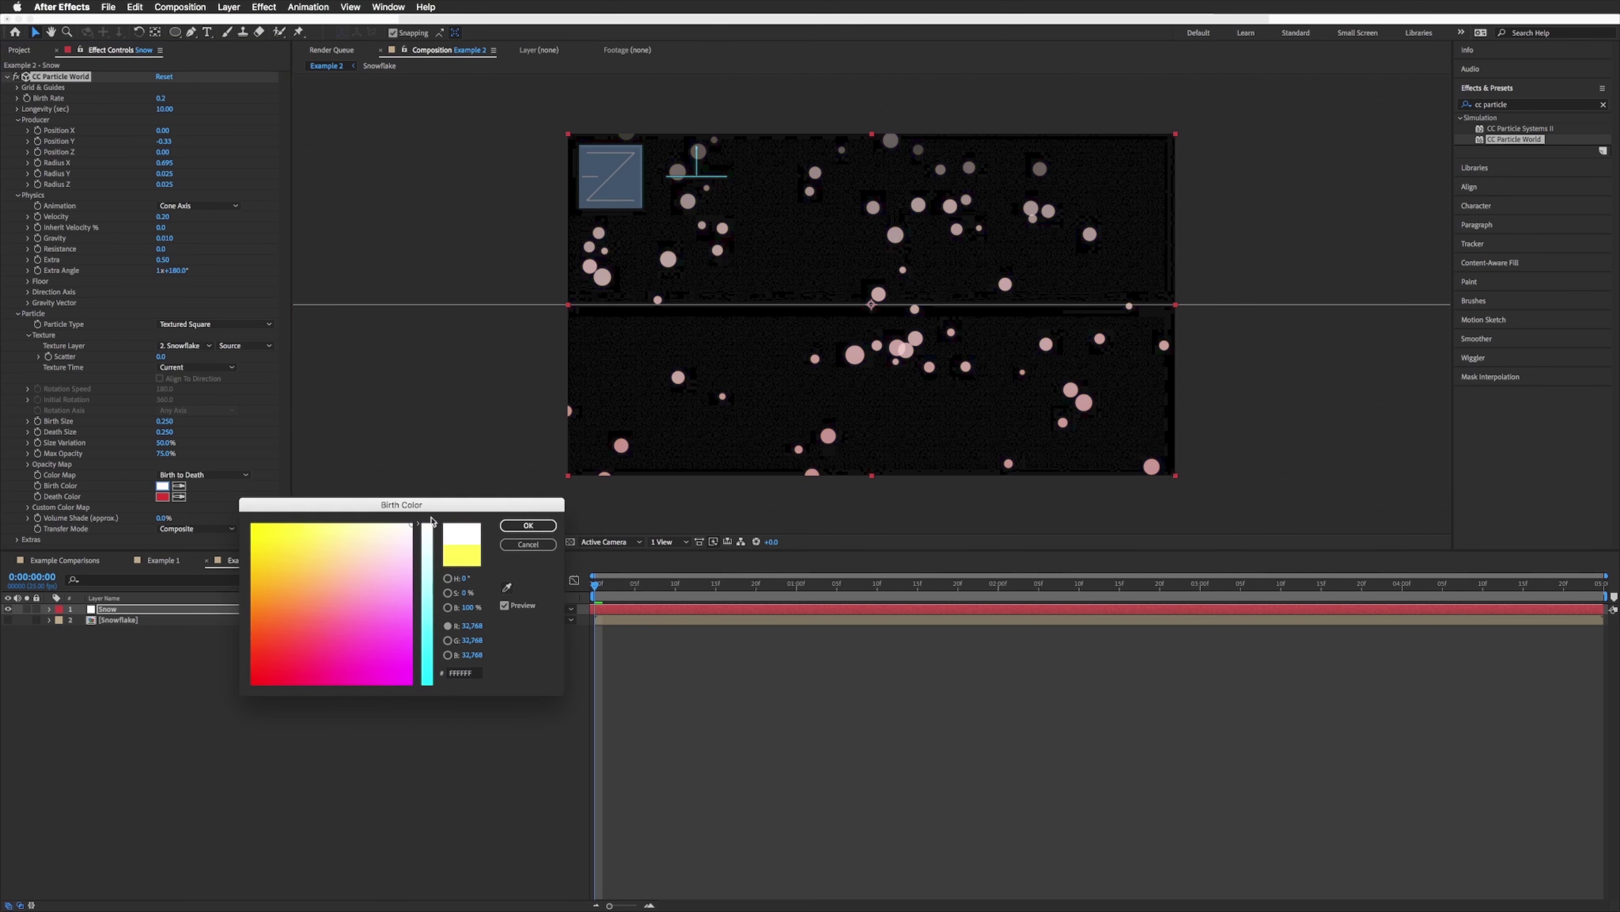
pyautogui.click(529, 524)
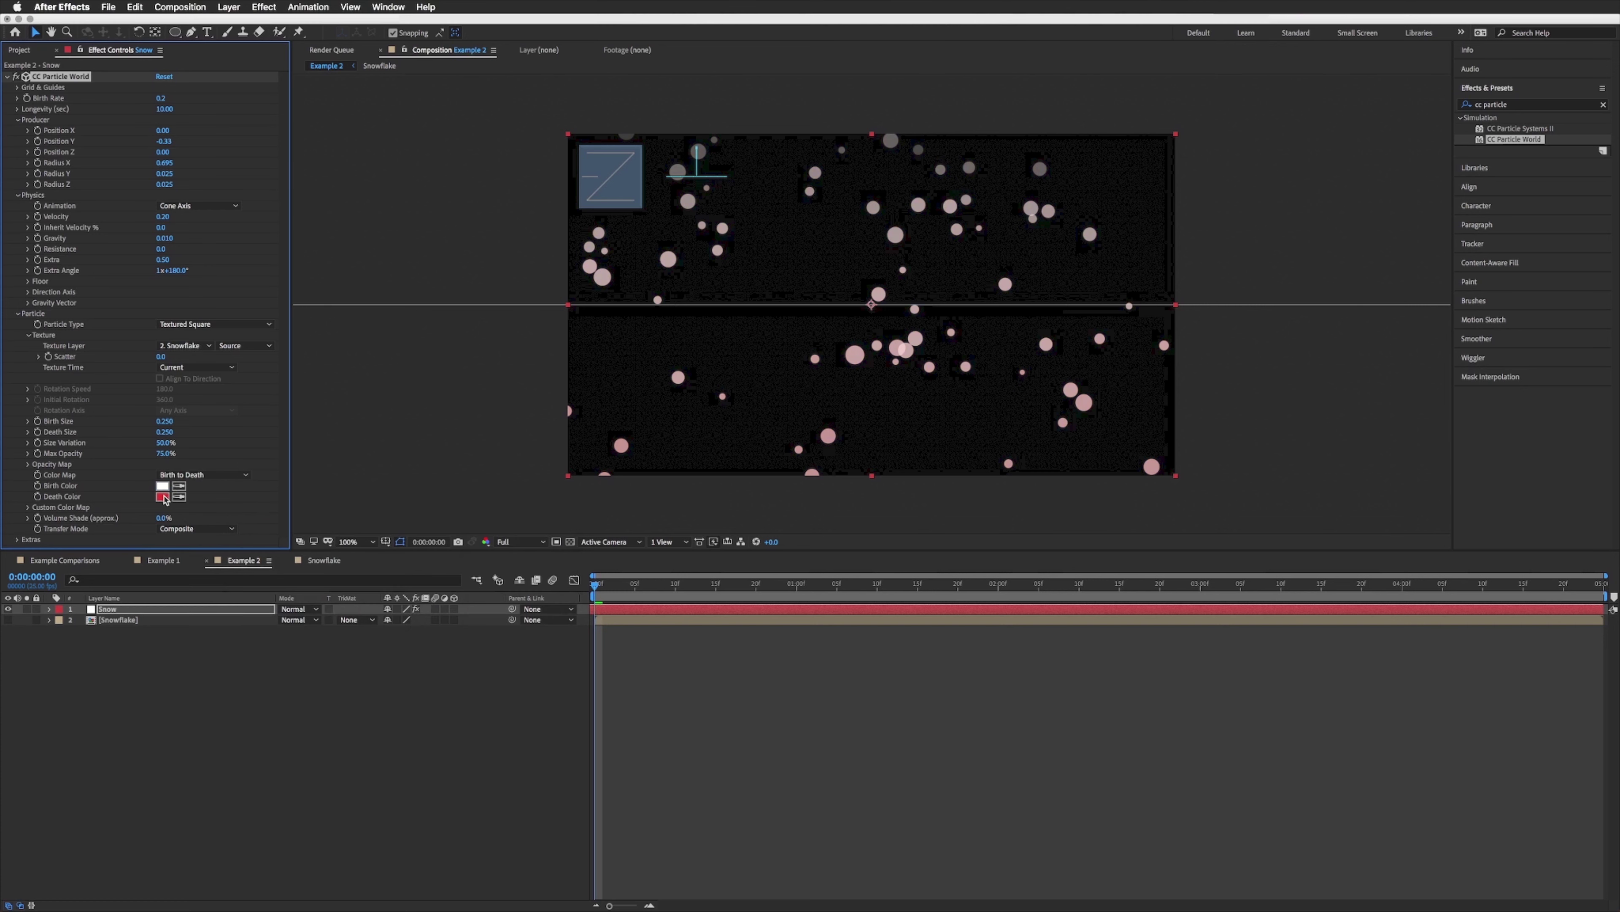
pyautogui.click(163, 496)
pyautogui.click(427, 538)
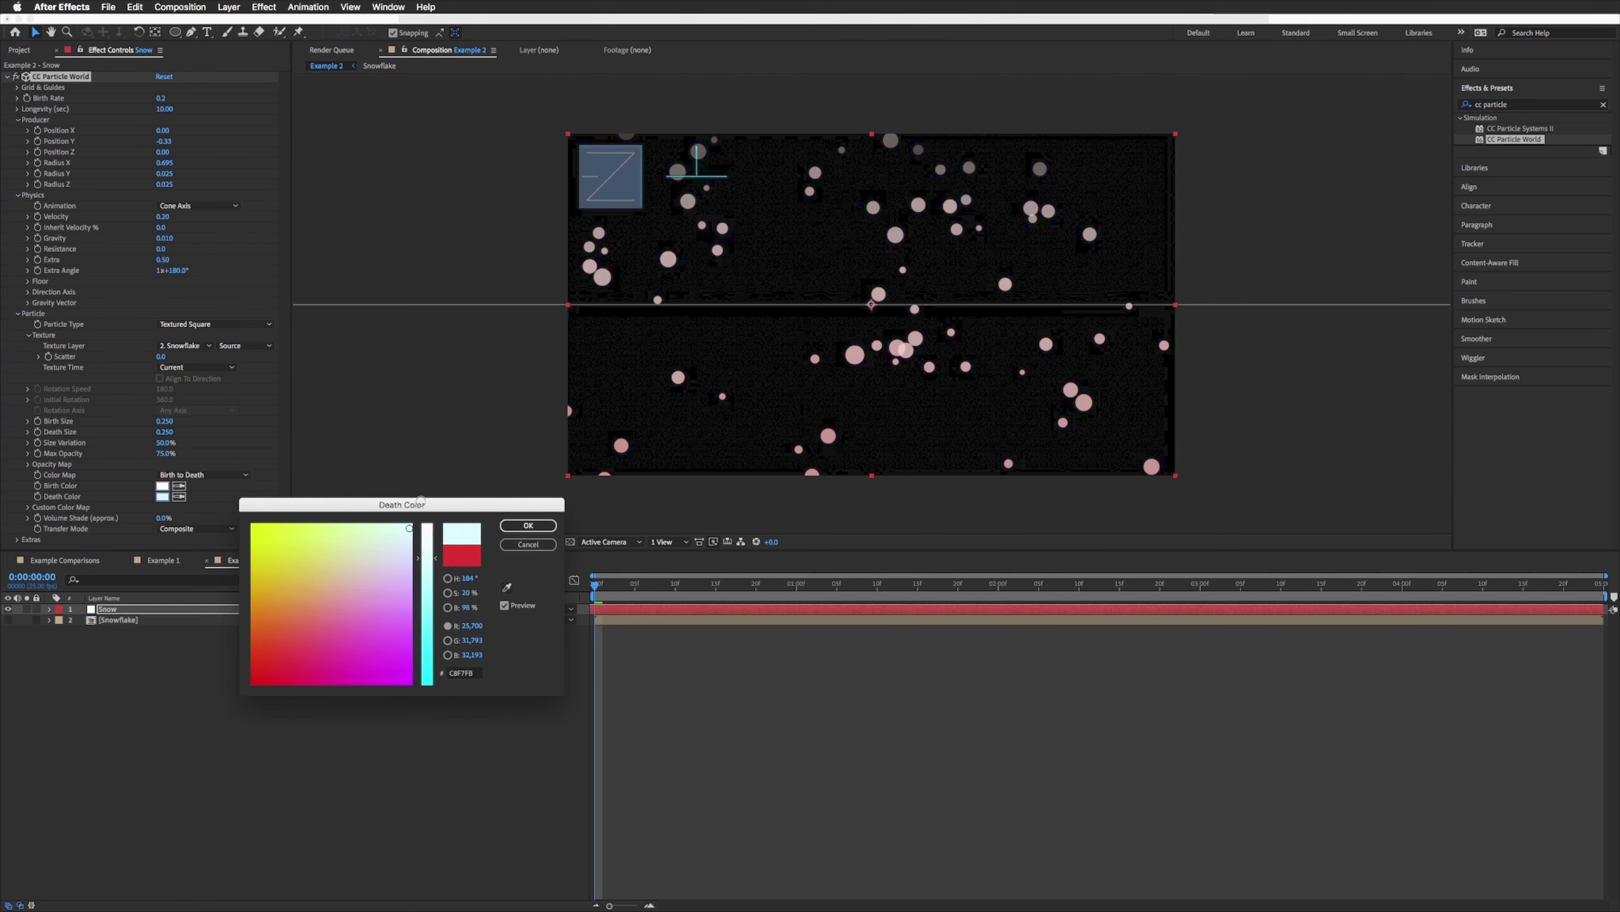
pyautogui.click(528, 525)
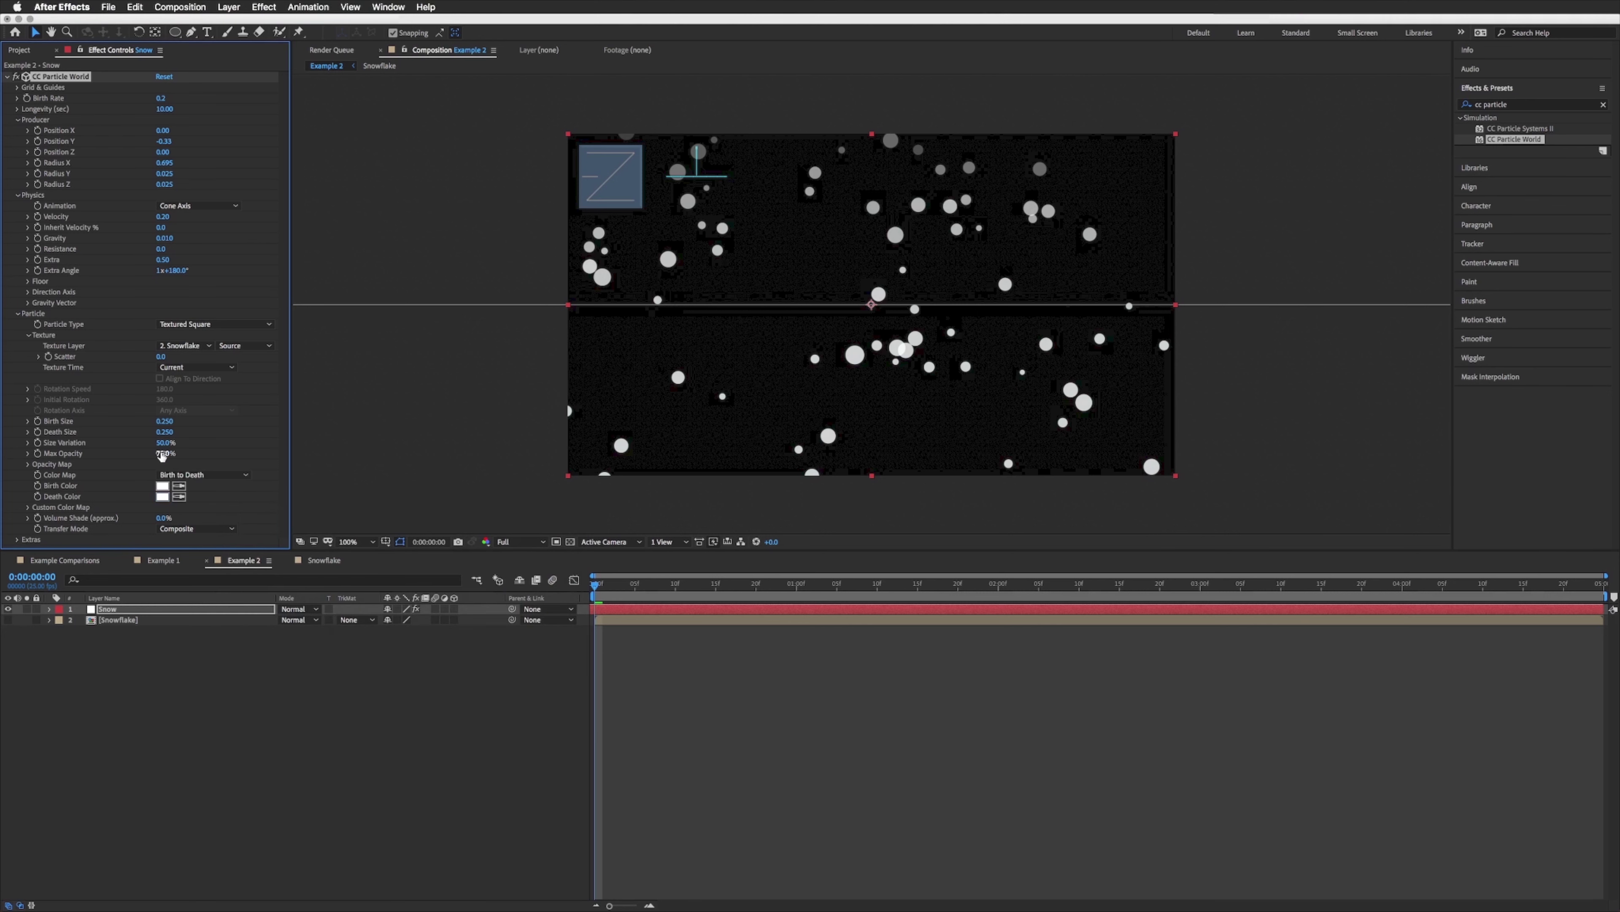
# Raise Max Opacity to 100 and hide the layer controls over the preview.
pyautogui.click(165, 453)
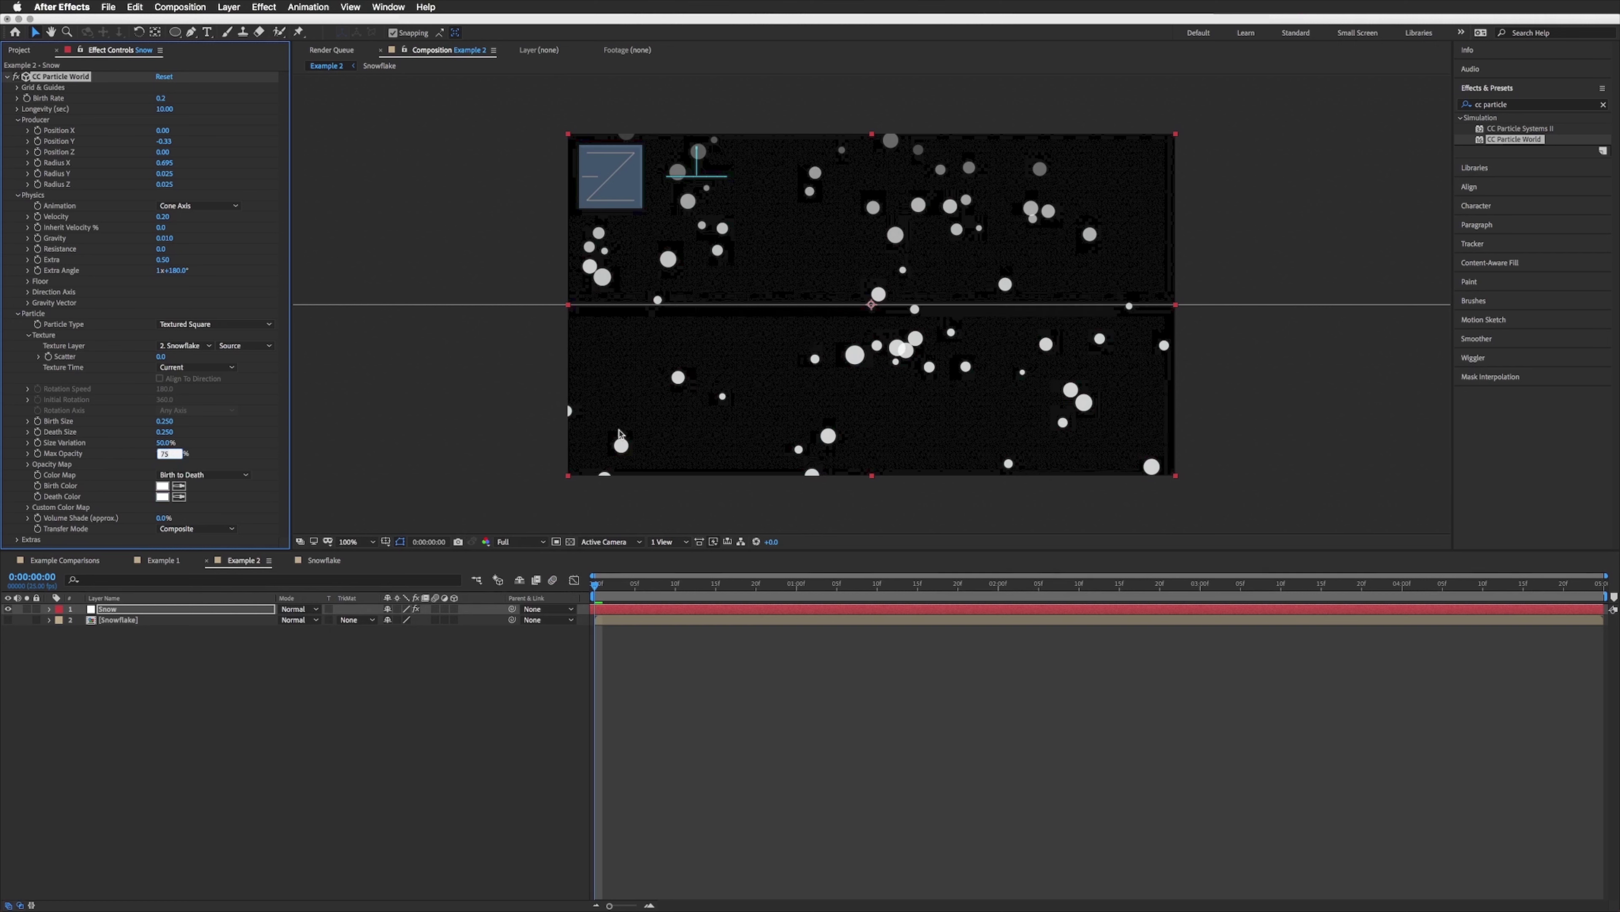
pyautogui.write('100')
pyautogui.press('Return')
pyautogui.hotkey('ctrl', 'shift', 'h')
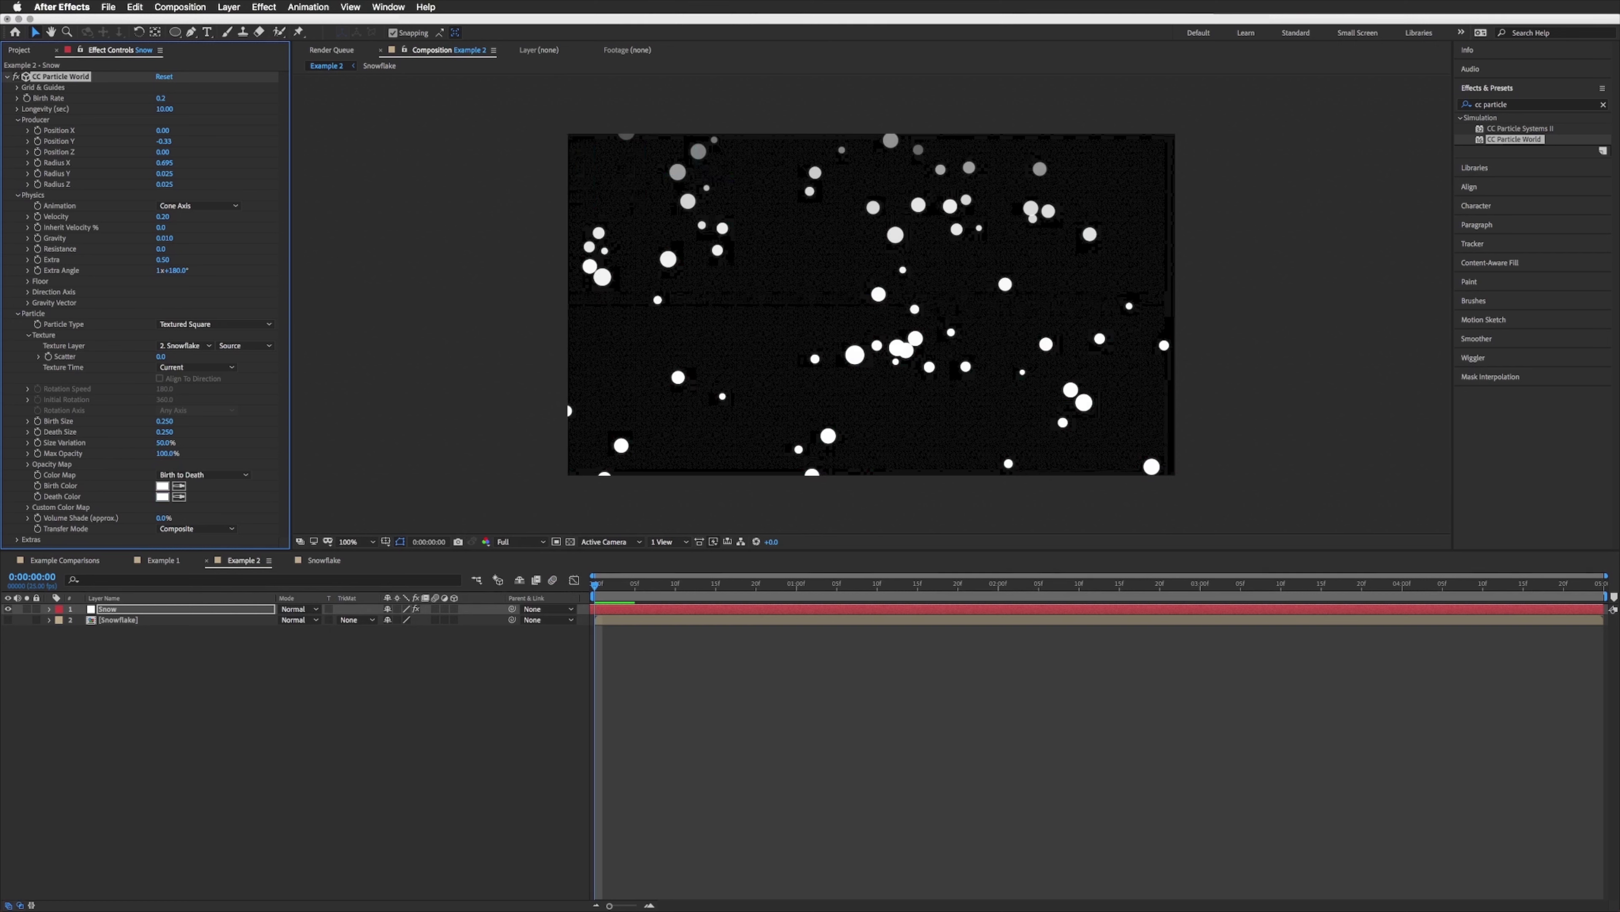
pyautogui.hotkey('ctrl', 'shift', 'h')
pyautogui.press('space')
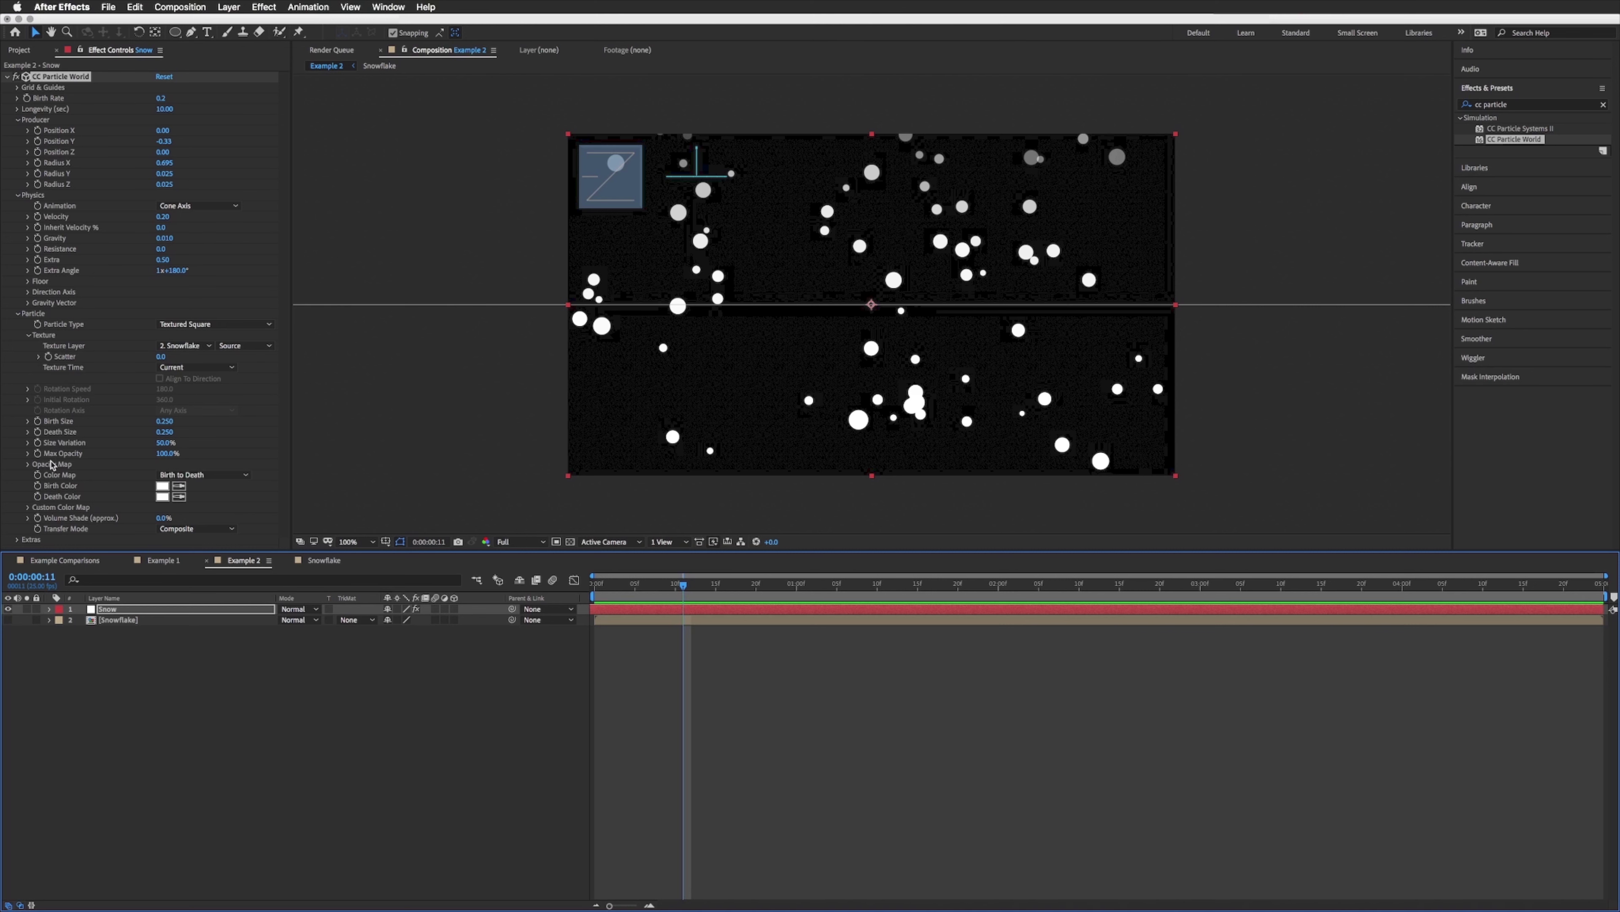
# Flatten the Opacity Map curve at full opacity across the particle's whole life.
pyautogui.click(51, 466)
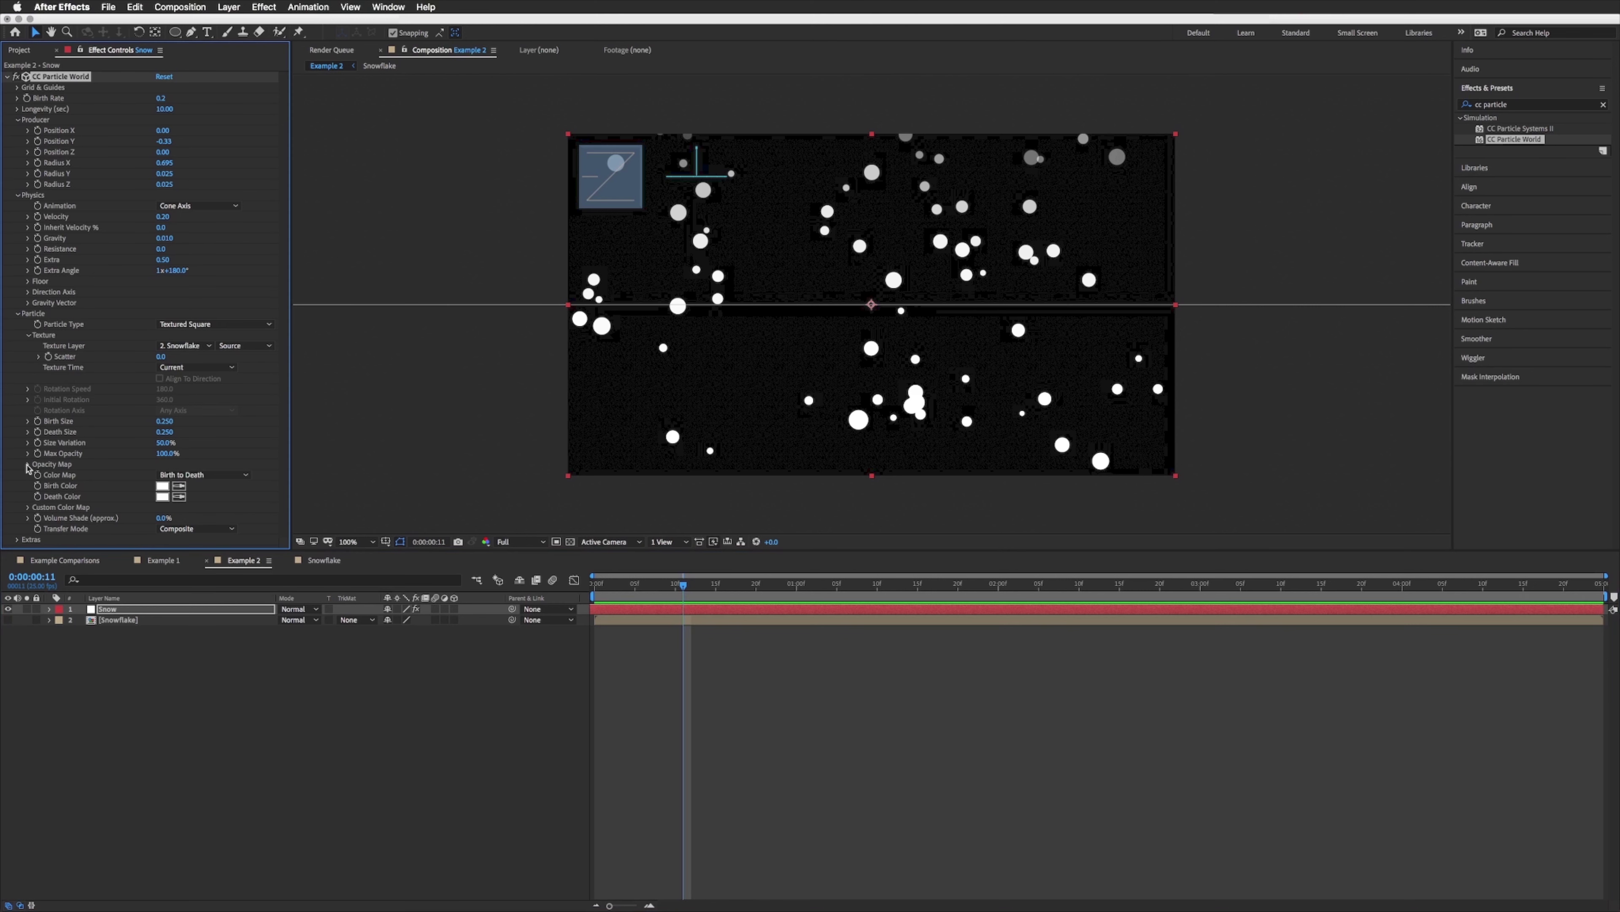
pyautogui.click(27, 465)
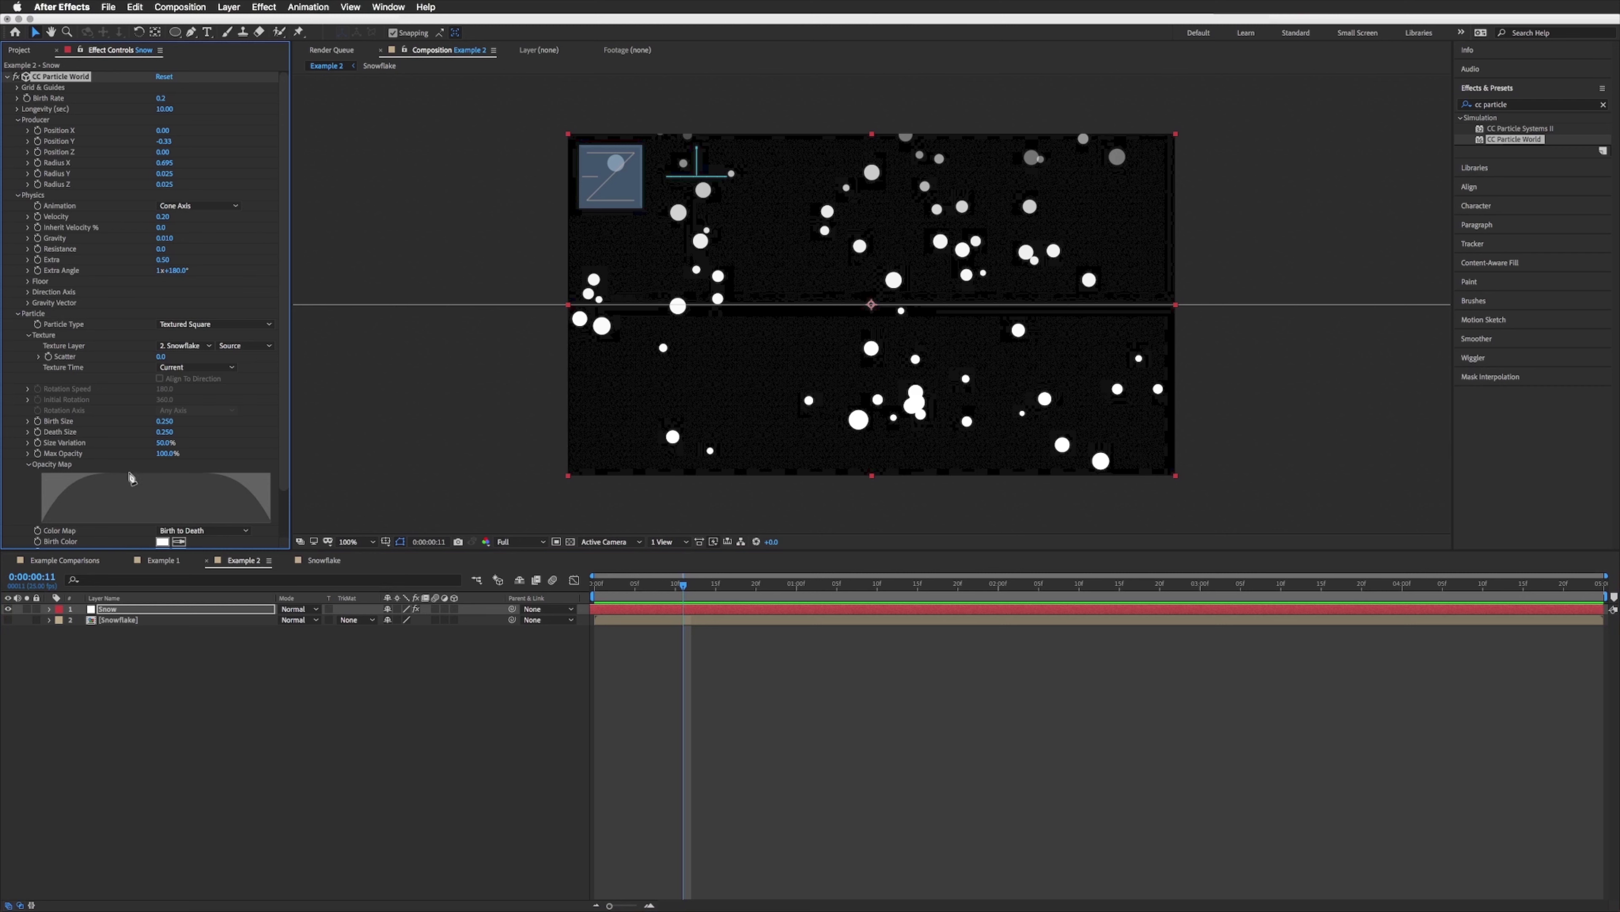
pyautogui.moveTo(130, 478); pyautogui.dragTo(281, 472)
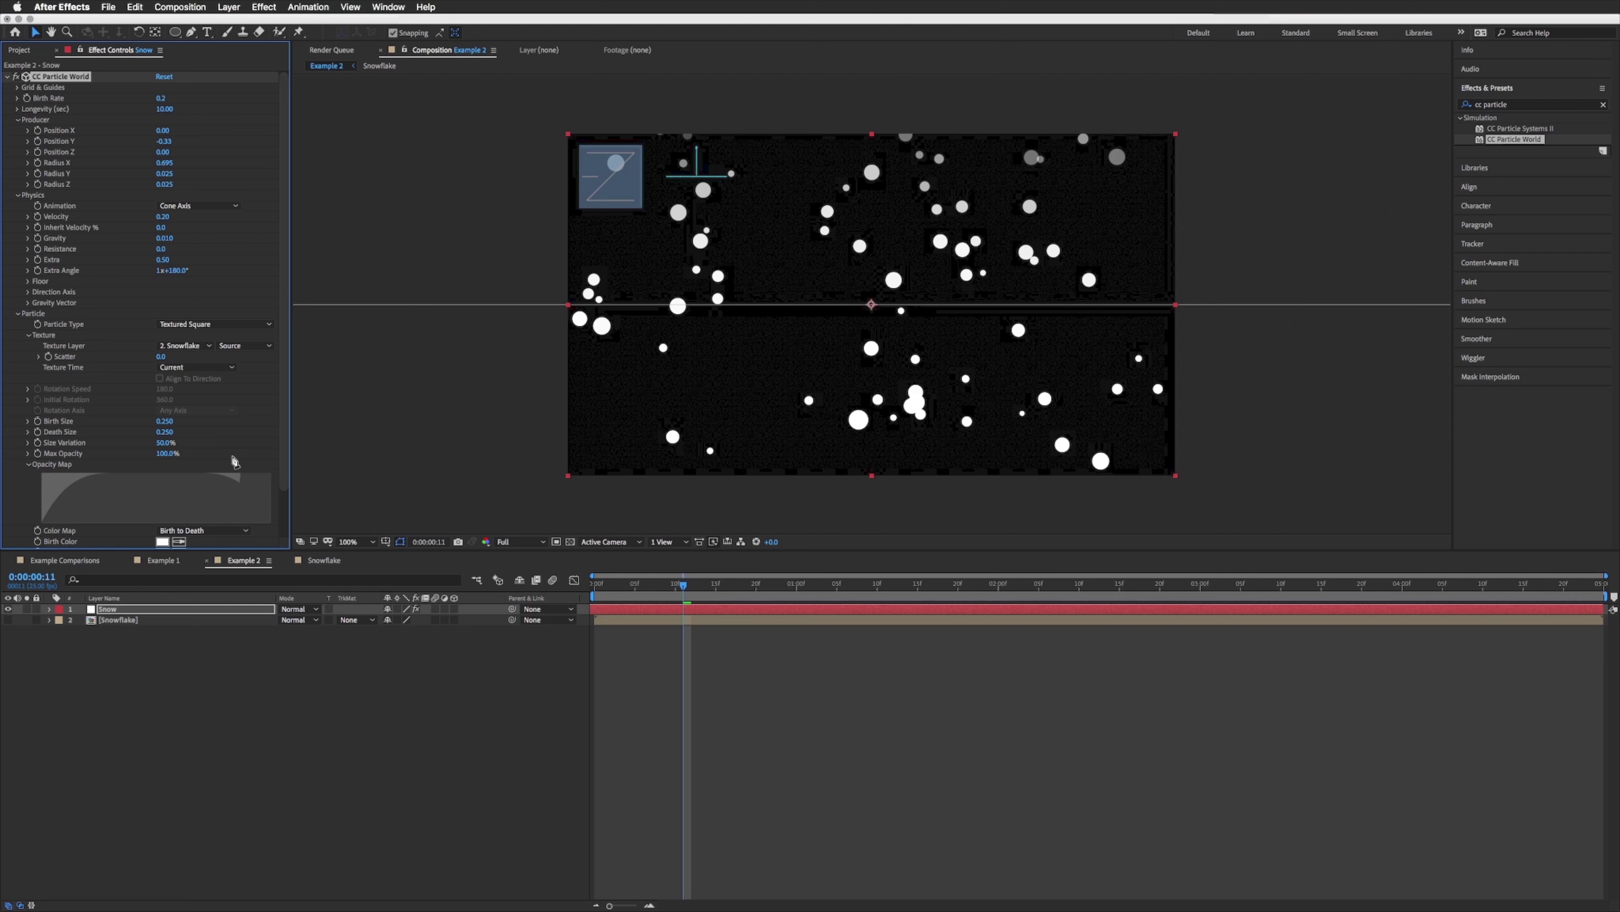
pyautogui.moveTo(95, 474)
pyautogui.mouseDown()
pyautogui.moveTo(39, 450)
pyautogui.moveTo(55, 489)
pyautogui.moveTo(117, 501)
pyautogui.moveTo(131, 480)
pyautogui.moveTo(193, 504)
pyautogui.moveTo(211, 482)
pyautogui.moveTo(243, 496)
pyautogui.moveTo(290, 476)
pyautogui.mouseUp()
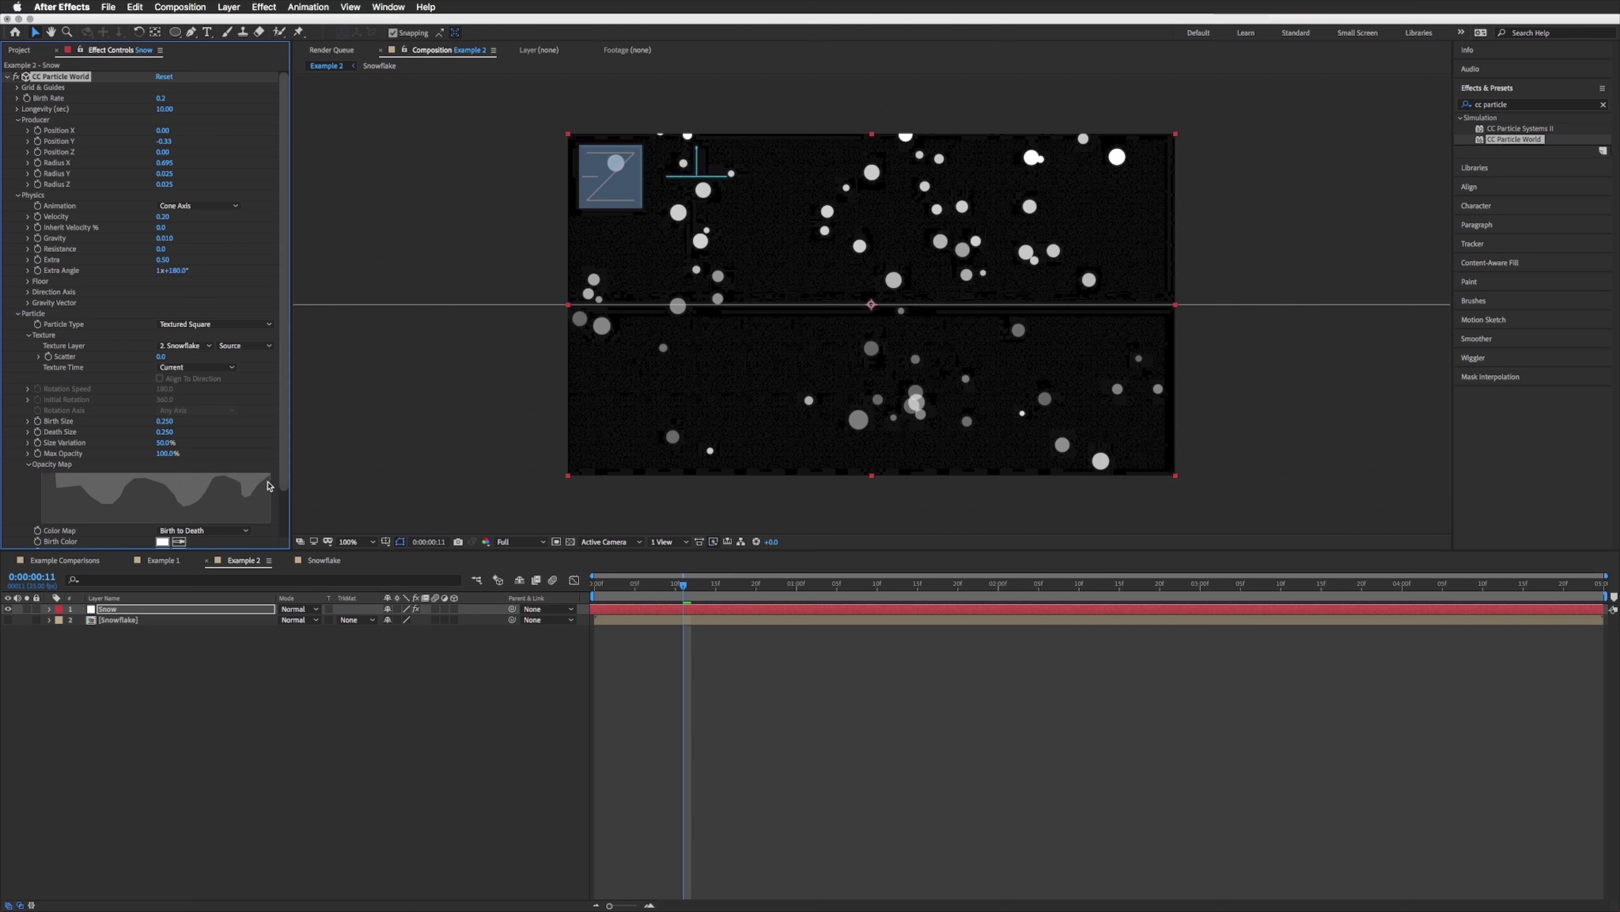
pyautogui.moveTo(237, 428); pyautogui.dragTo(59, 395)
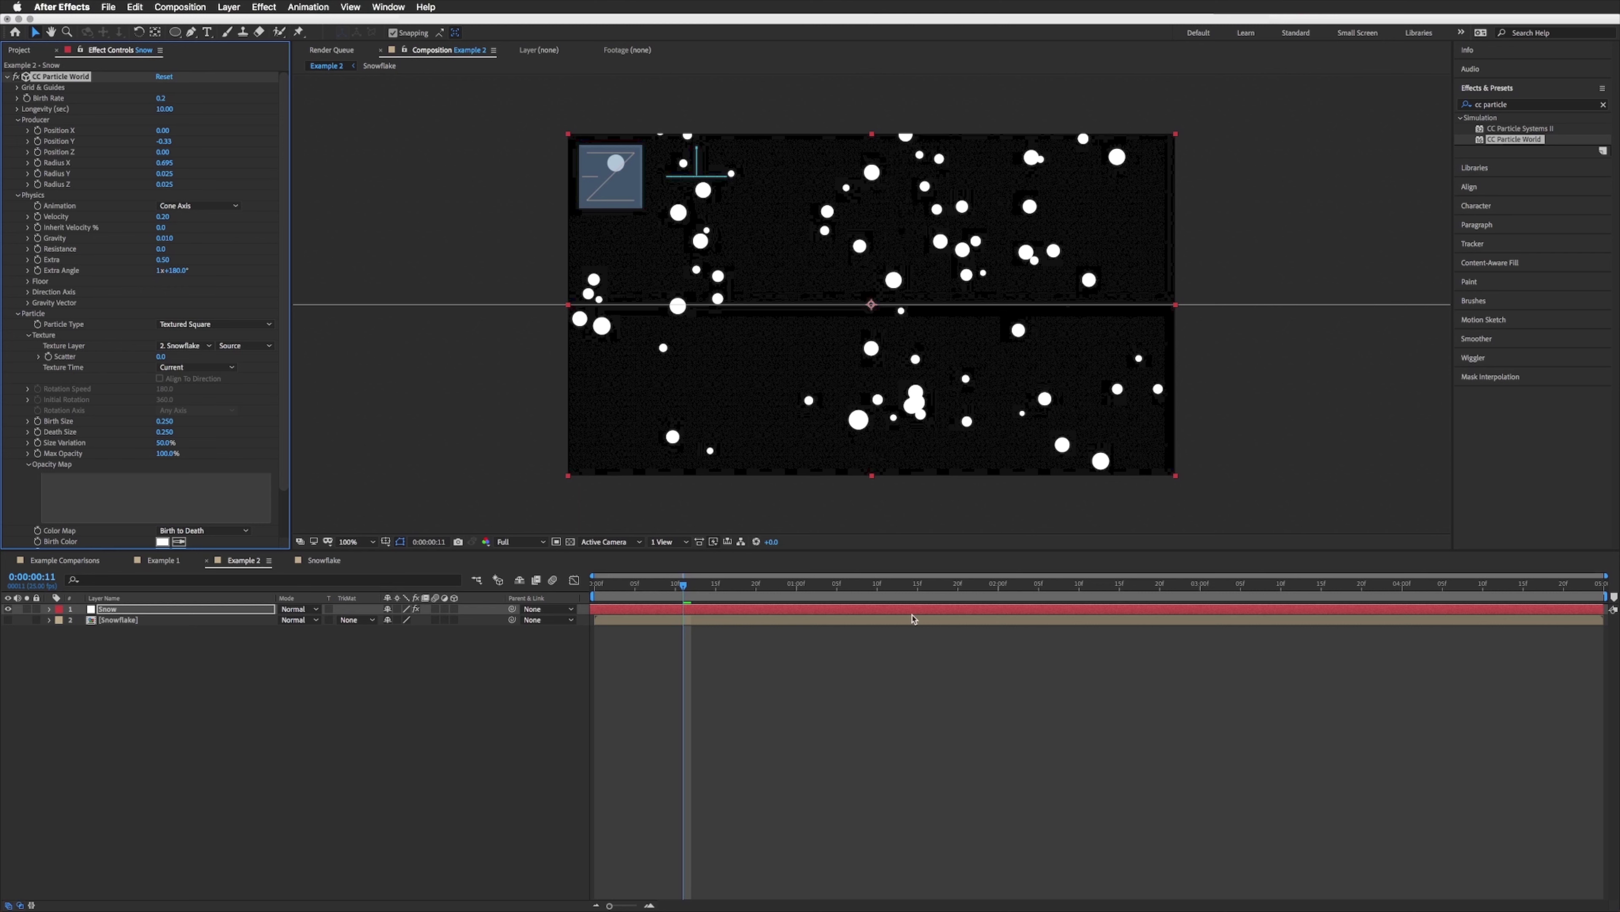
# Deselect the Snow layer and preview the particle animation.
pyautogui.click(673, 684)
pyautogui.press('space')
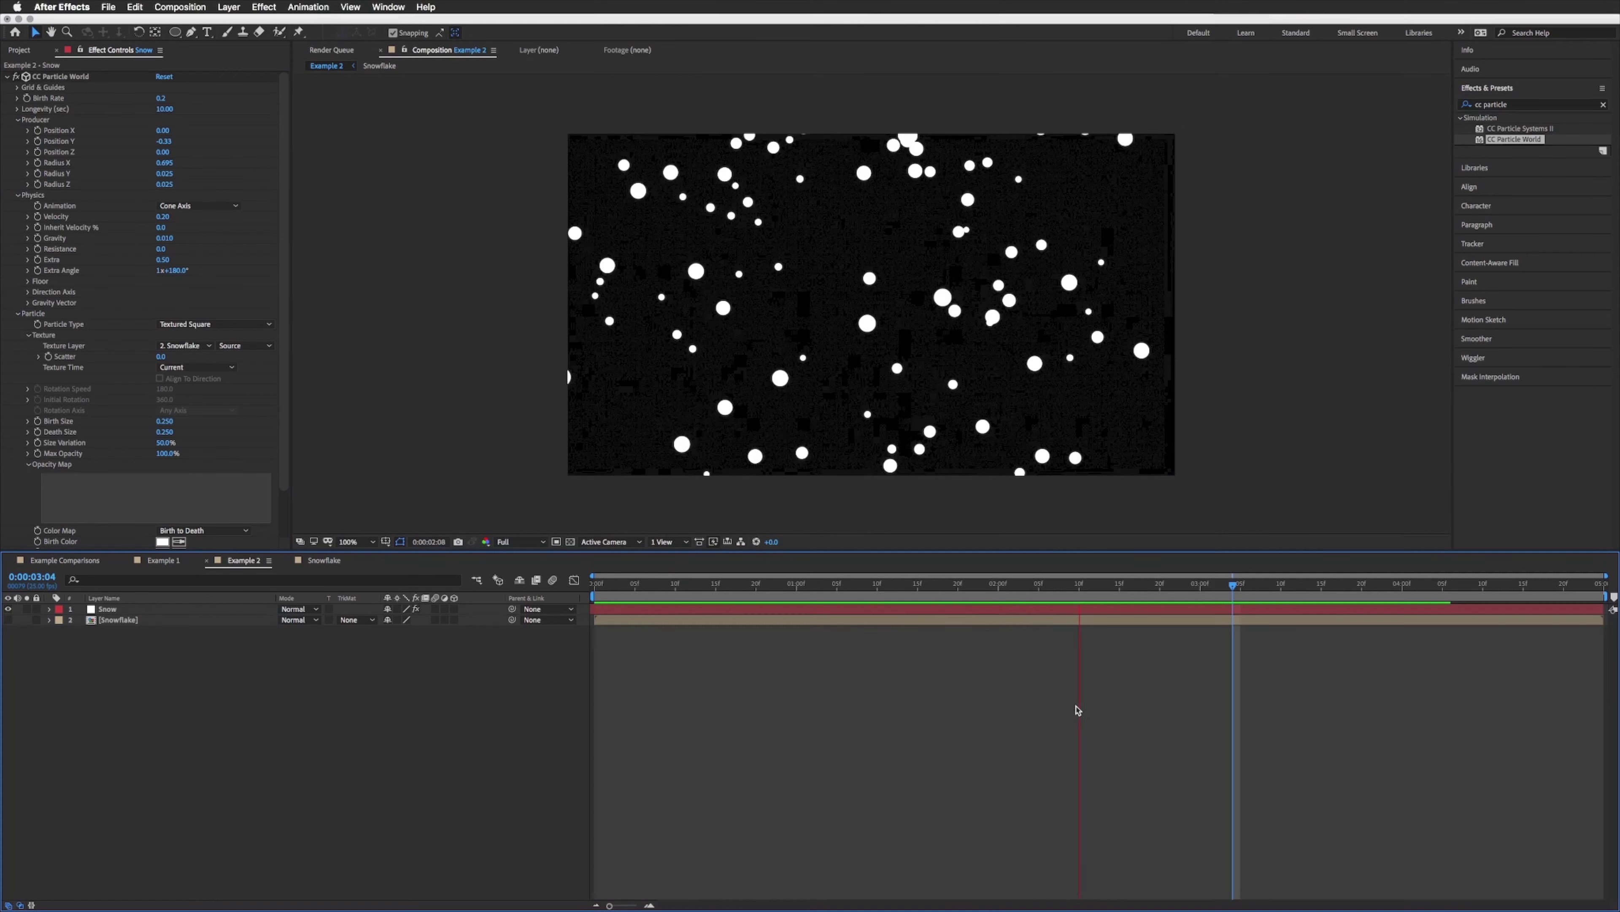
pyautogui.press('space')
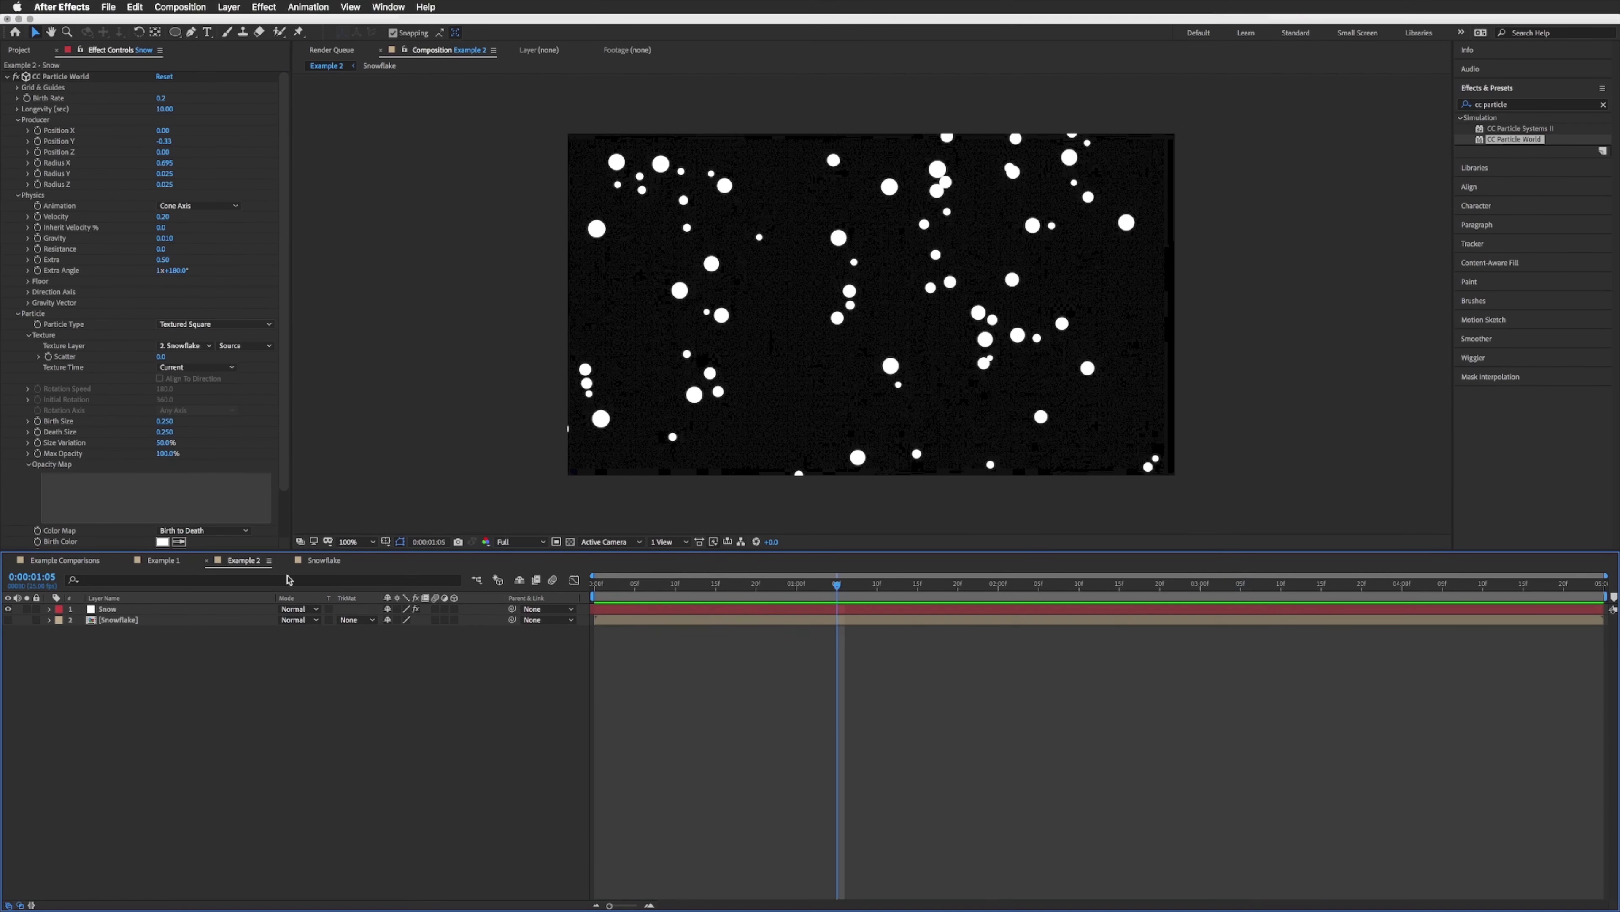
# Open the Snowflake composition from the 00 Comps folder in the Project panel.
pyautogui.click(324, 564)
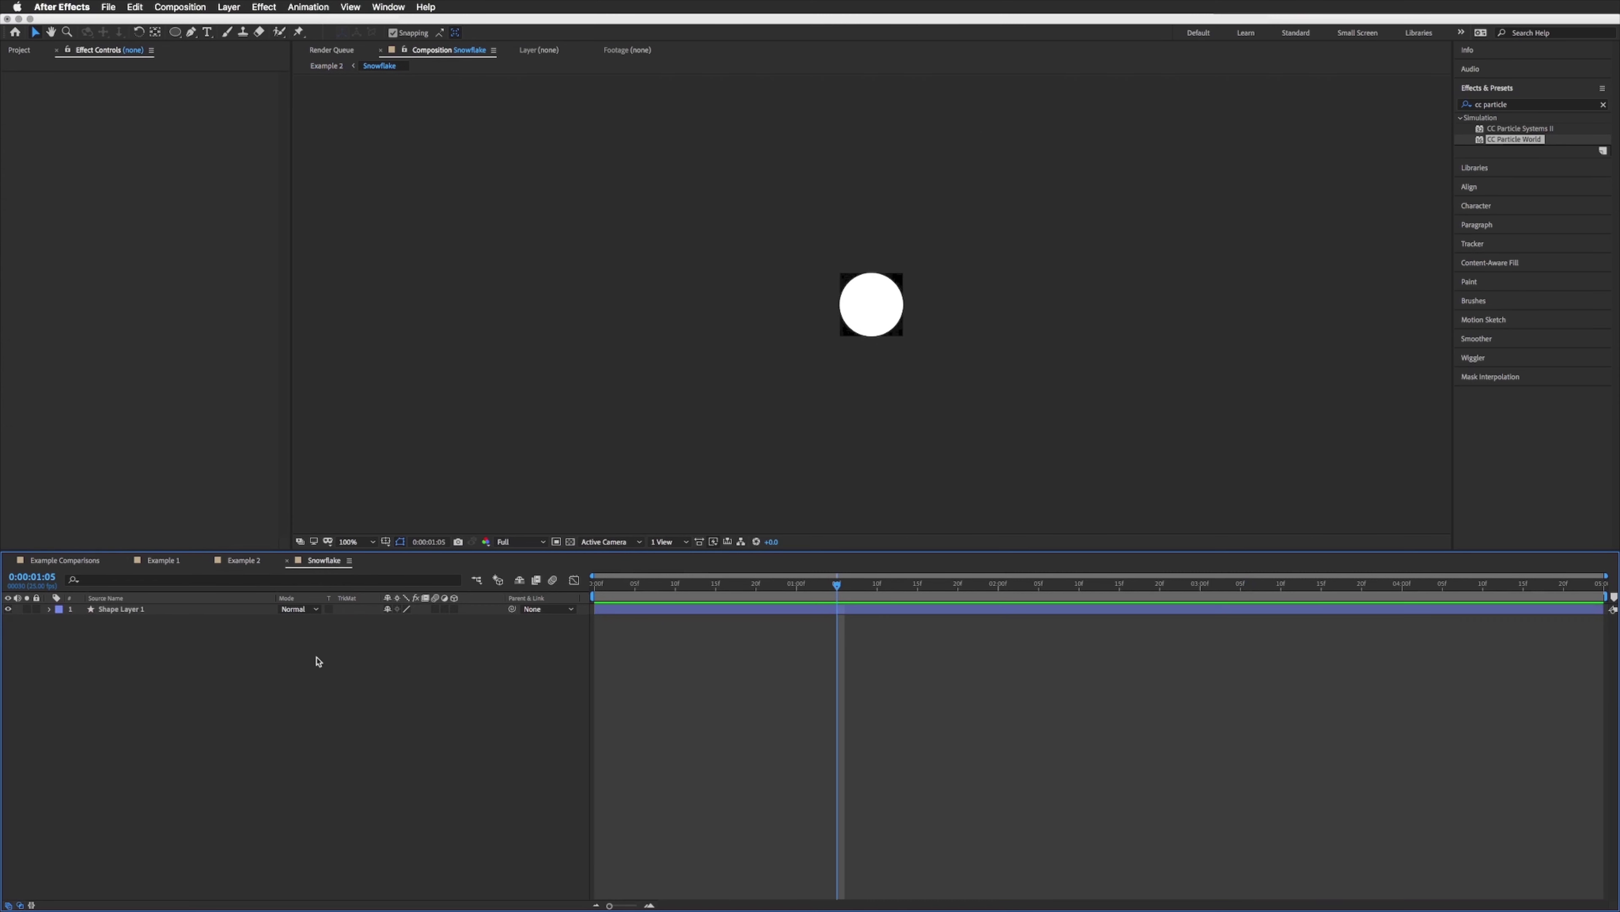
pyautogui.click(20, 53)
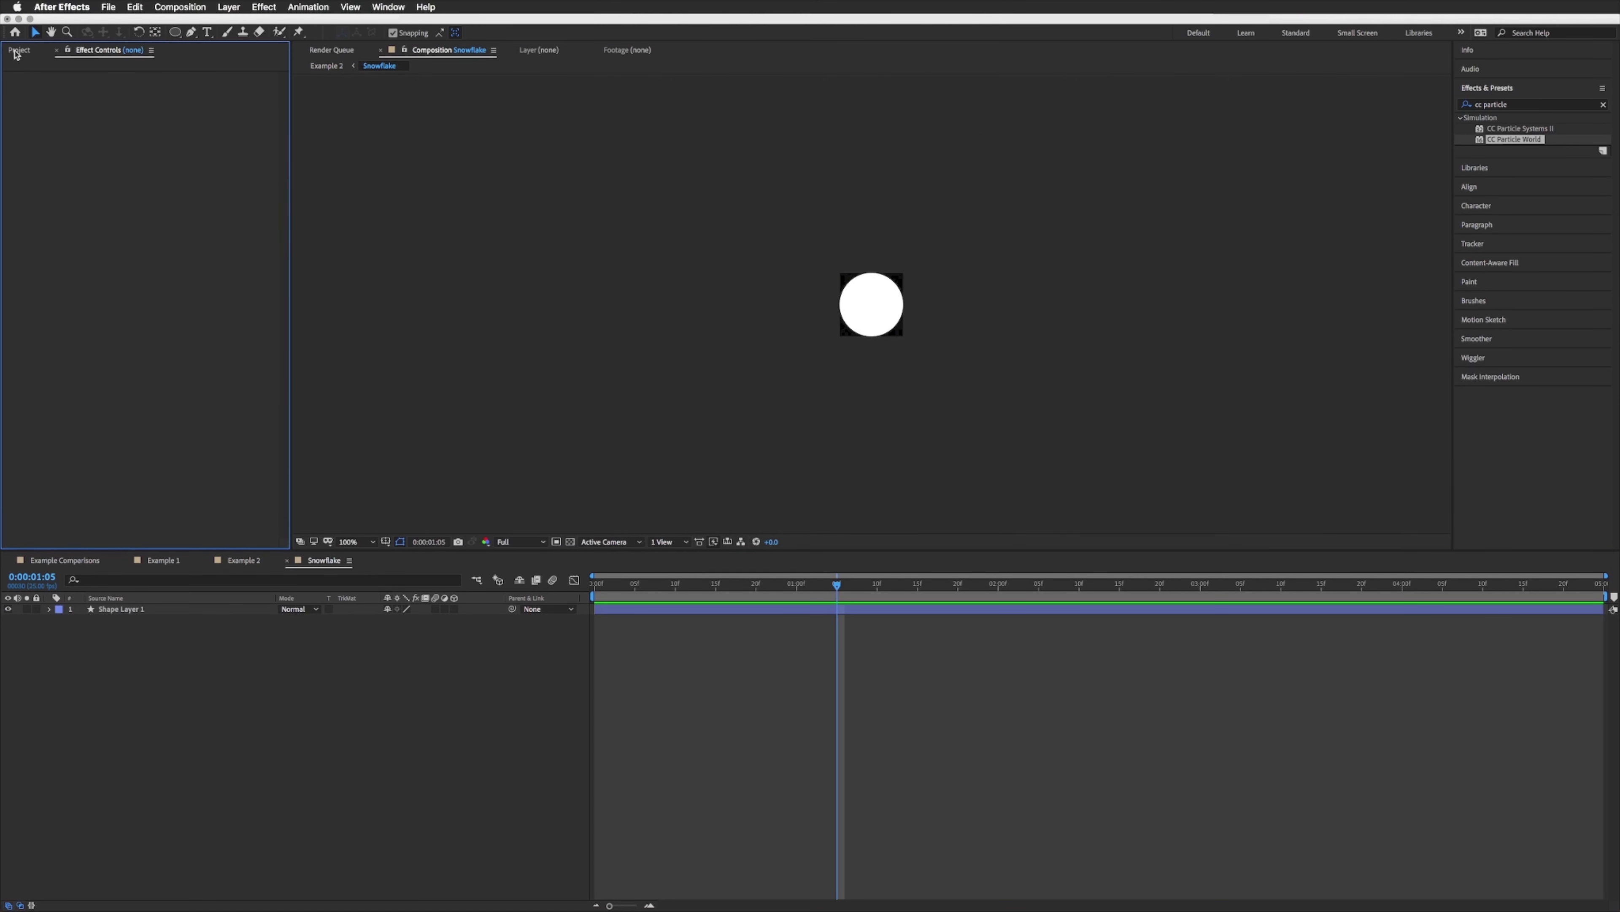
pyautogui.click(16, 51)
pyautogui.click(6, 165)
pyautogui.click(53, 188)
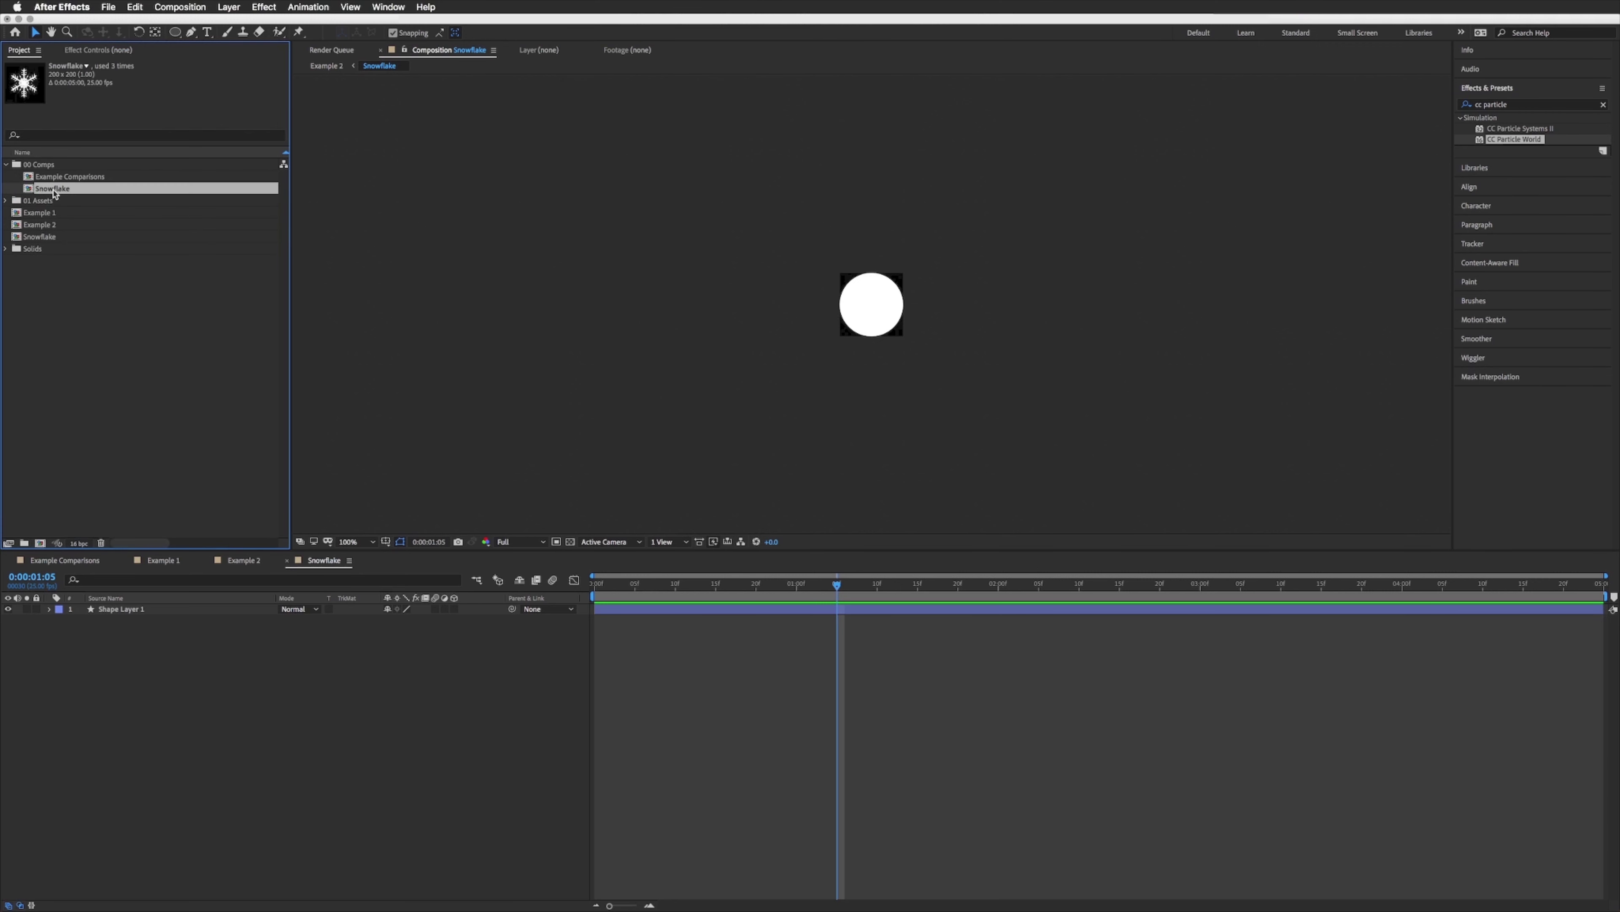
pyautogui.doubleClick(55, 190)
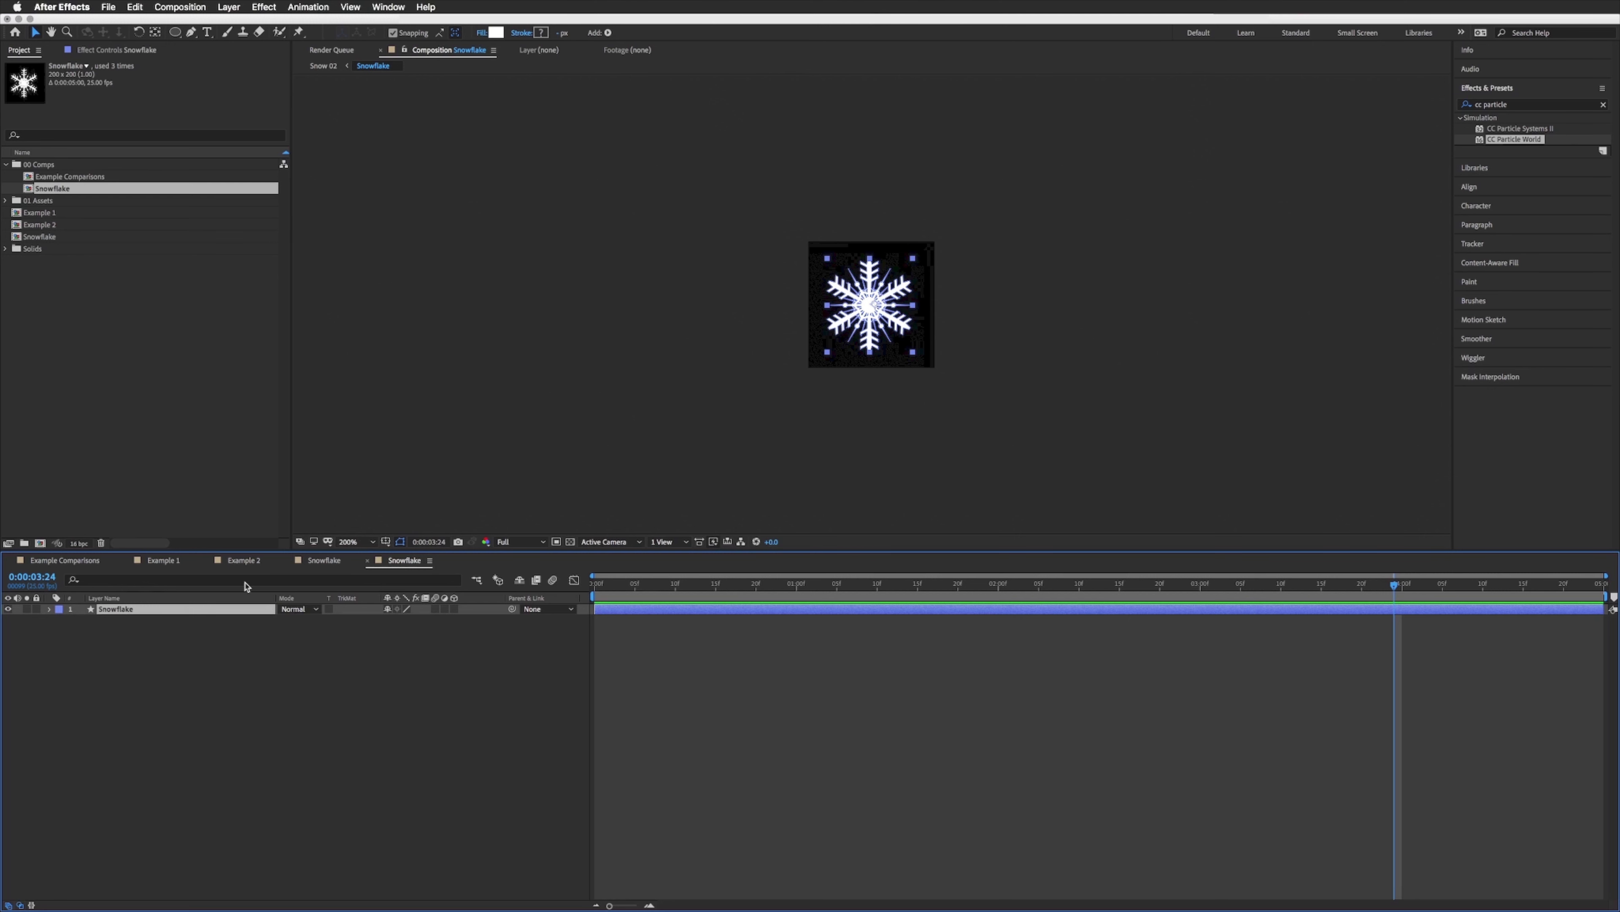
# Hide Shape Layer 1's white circle in Snowflake, close the duplicate tab, return to Example 2.
pyautogui.click(320, 564)
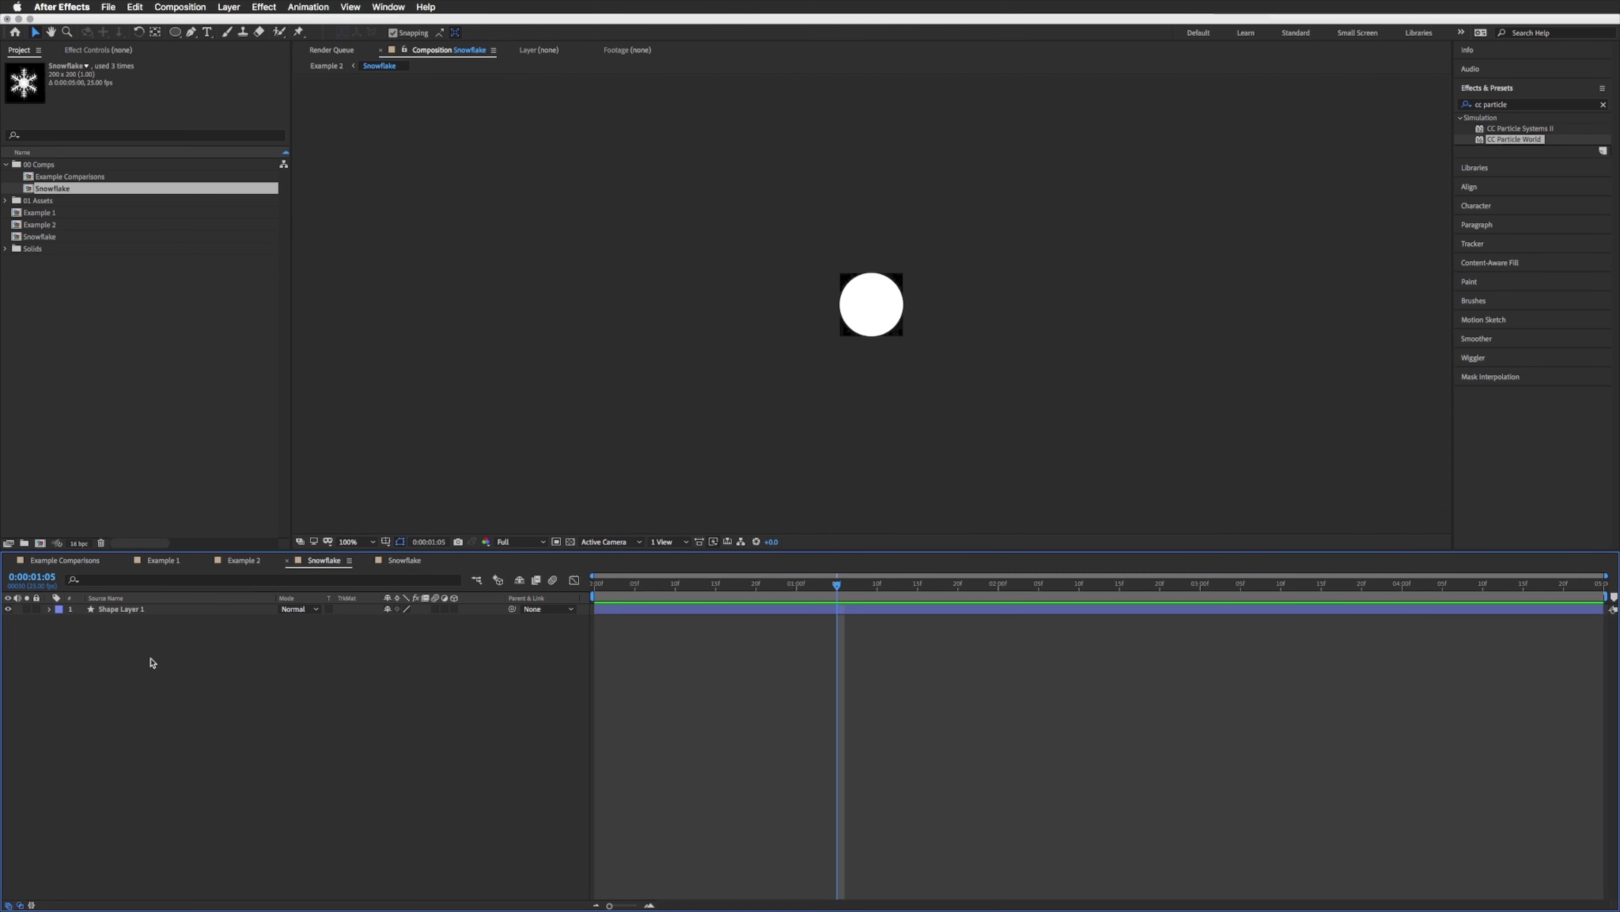
pyautogui.click(8, 619)
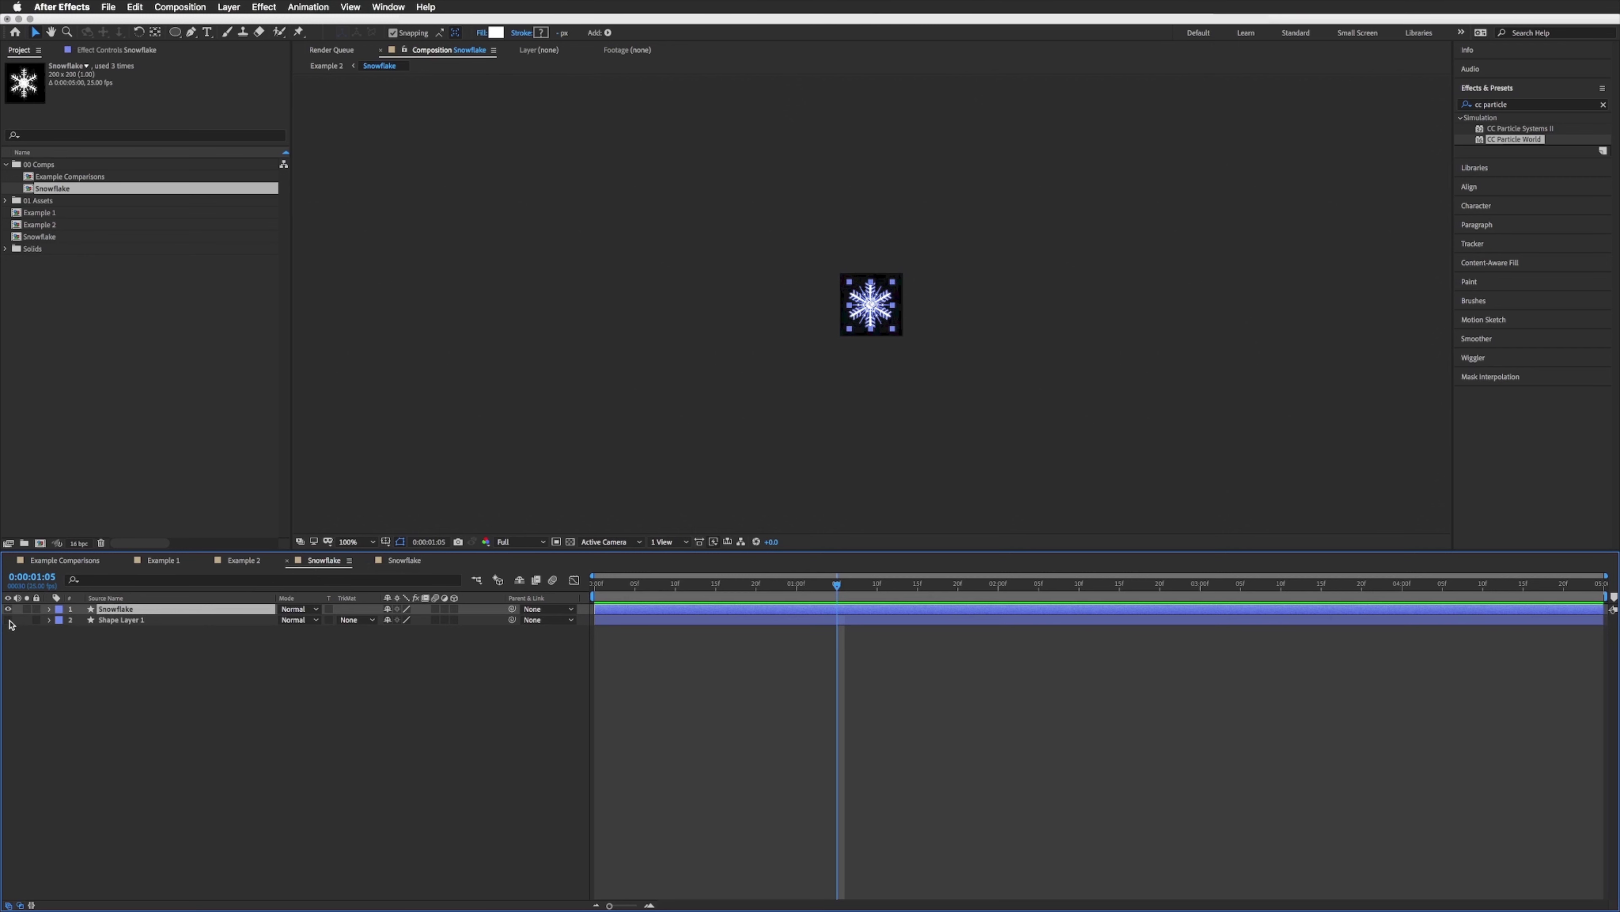
pyautogui.click(367, 560)
pyautogui.click(664, 438)
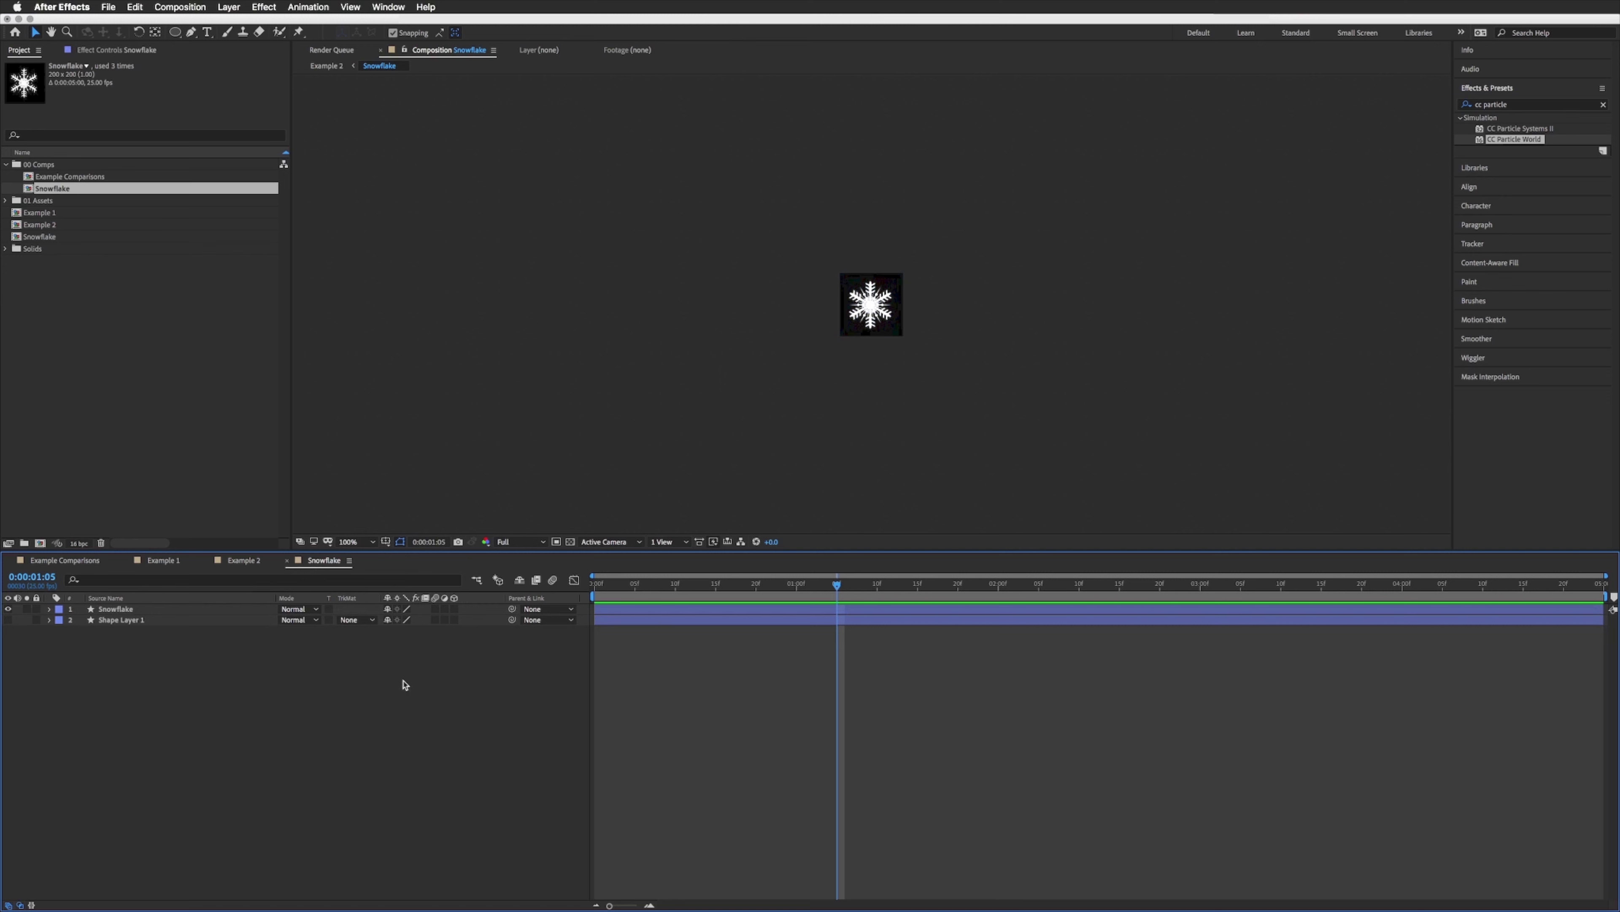
pyautogui.click(244, 561)
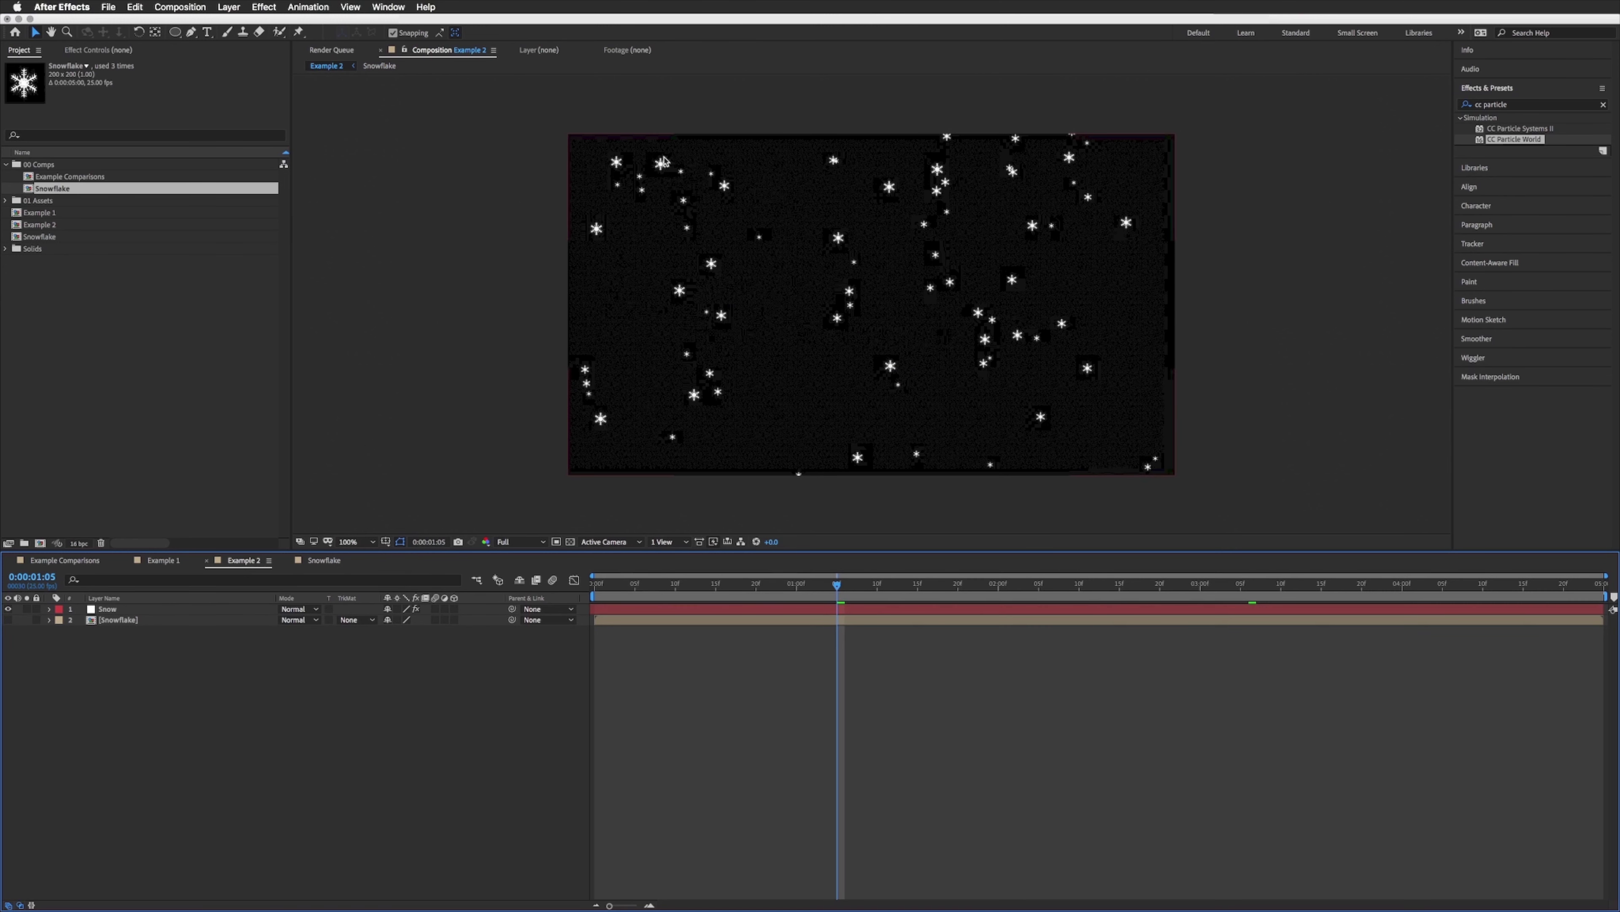
# Set the Snow layer's CC Particle World Birth Size and Death Size to 0.5.
pyautogui.click(107, 610)
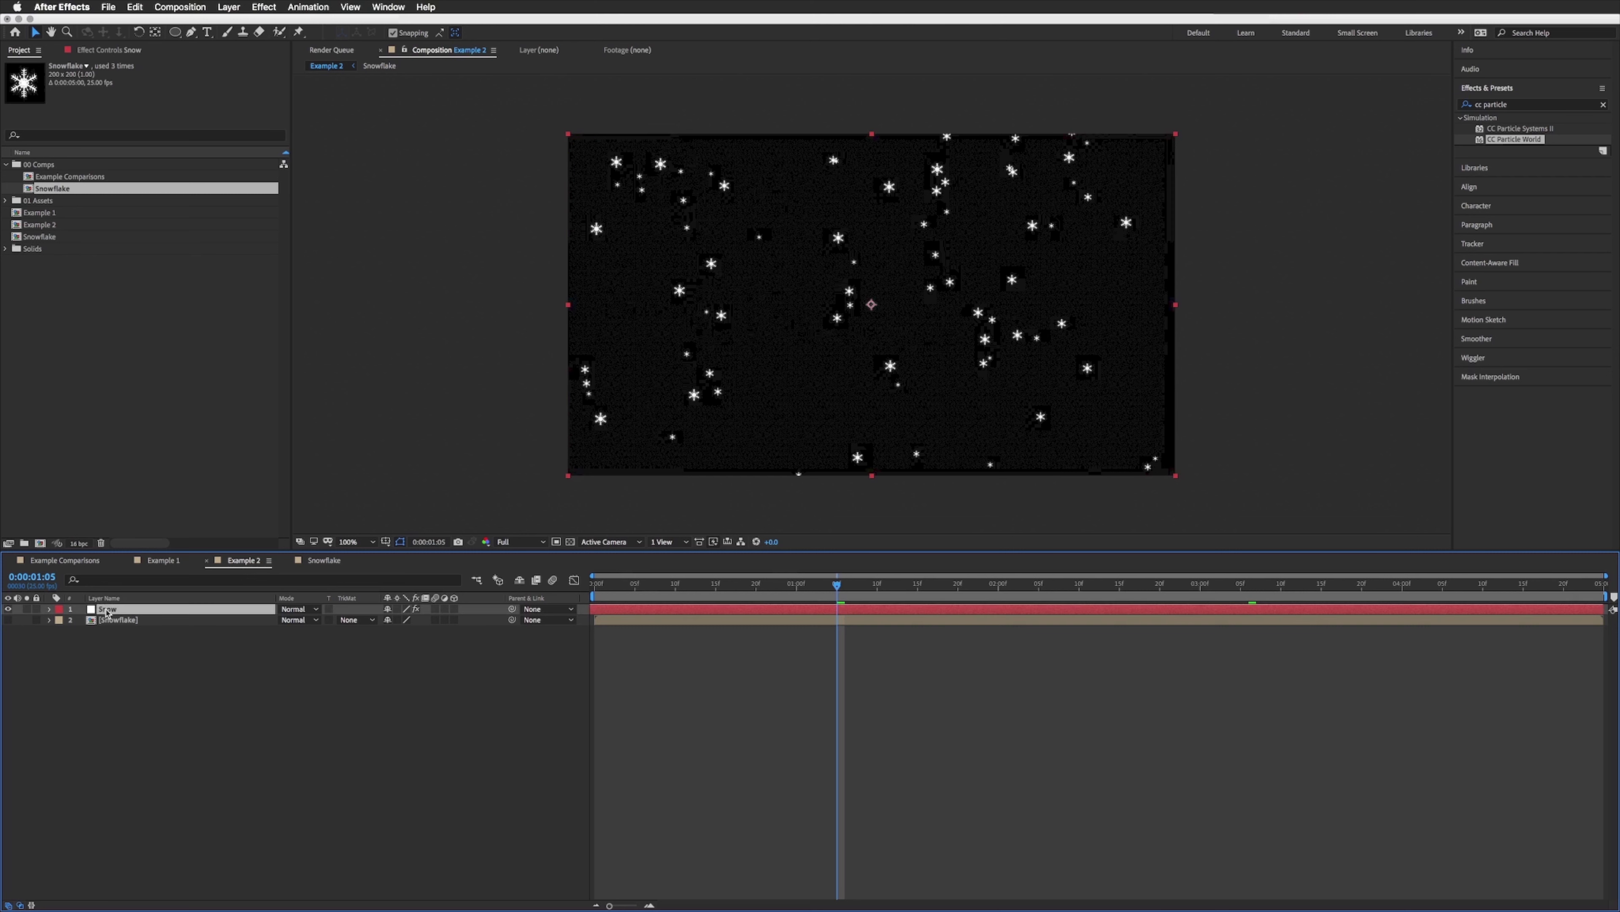
pyautogui.click(88, 50)
pyautogui.click(56, 77)
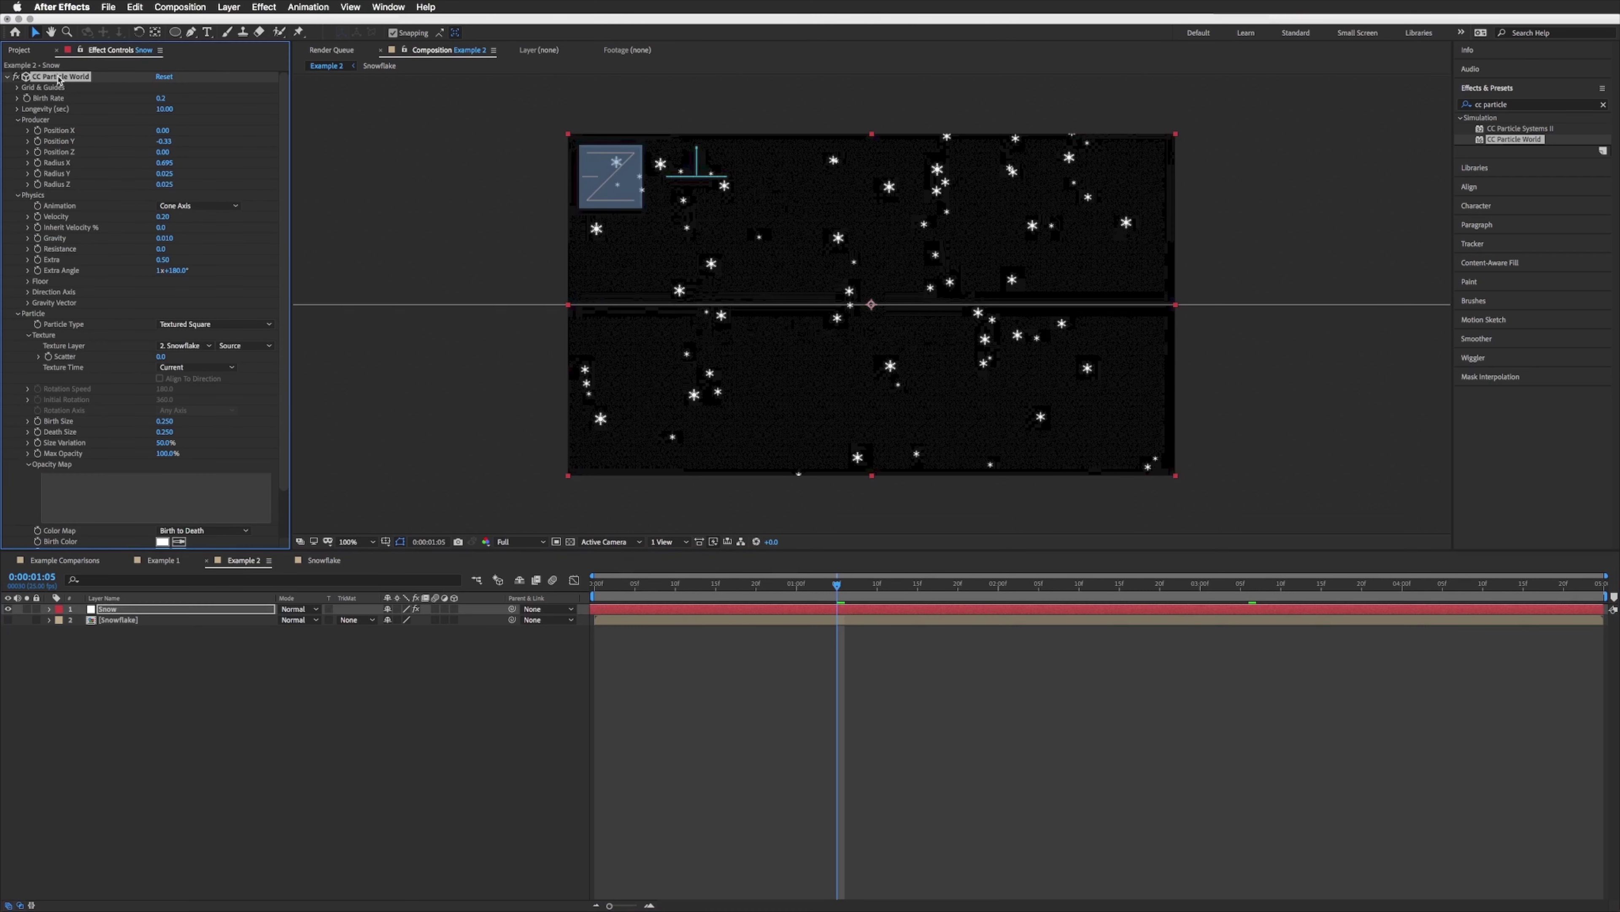
pyautogui.click(165, 423)
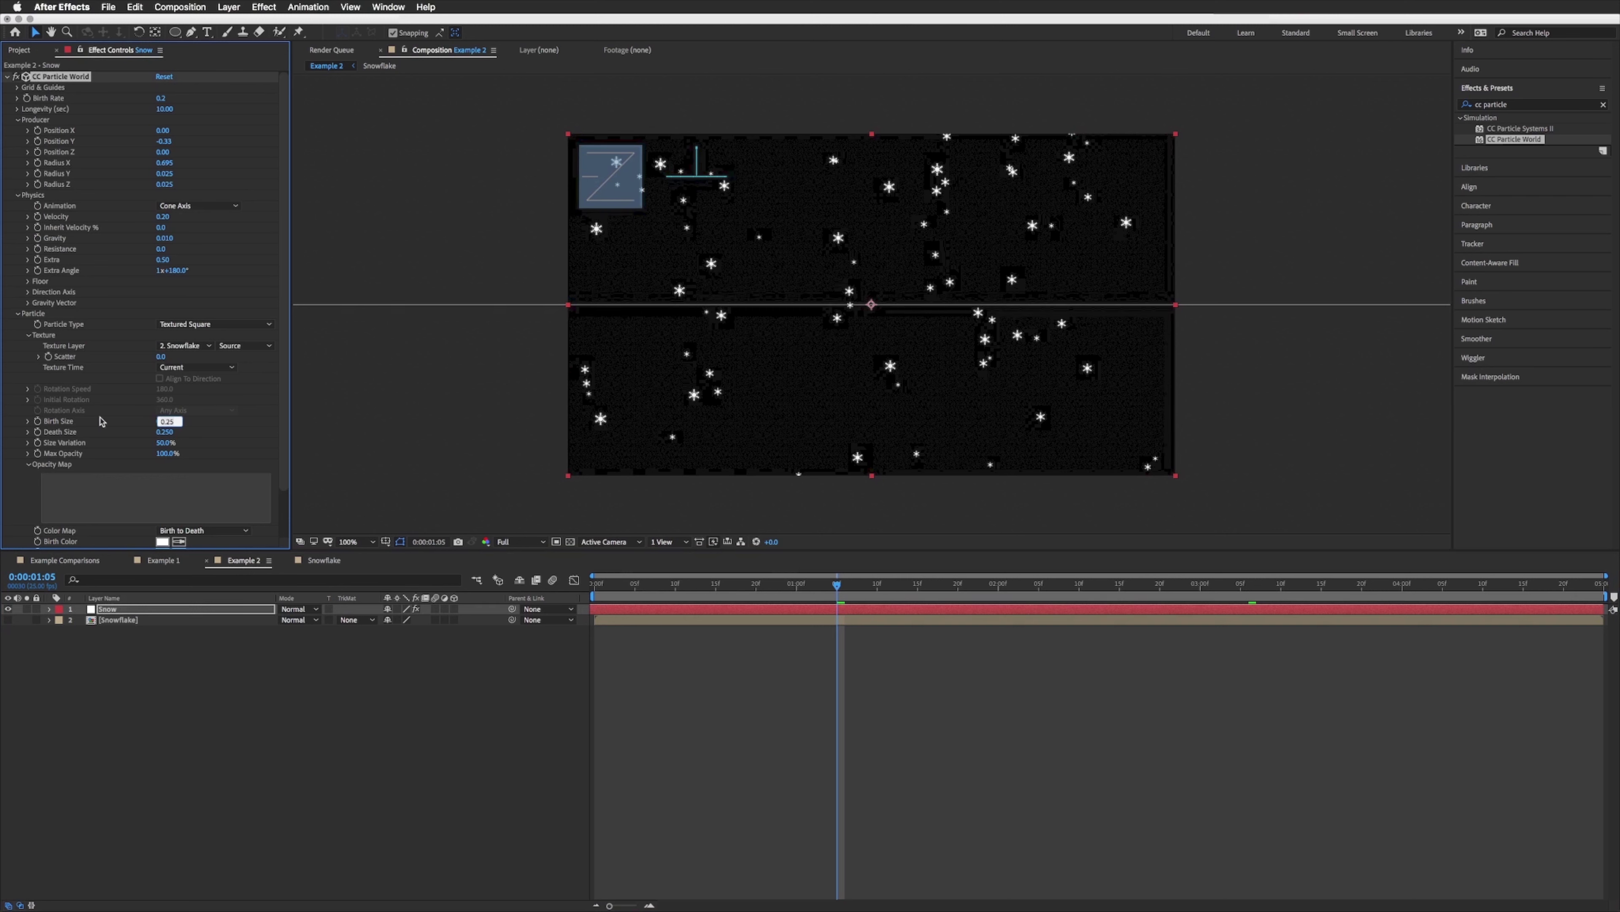
pyautogui.write('0.5')
pyautogui.press('Tab')
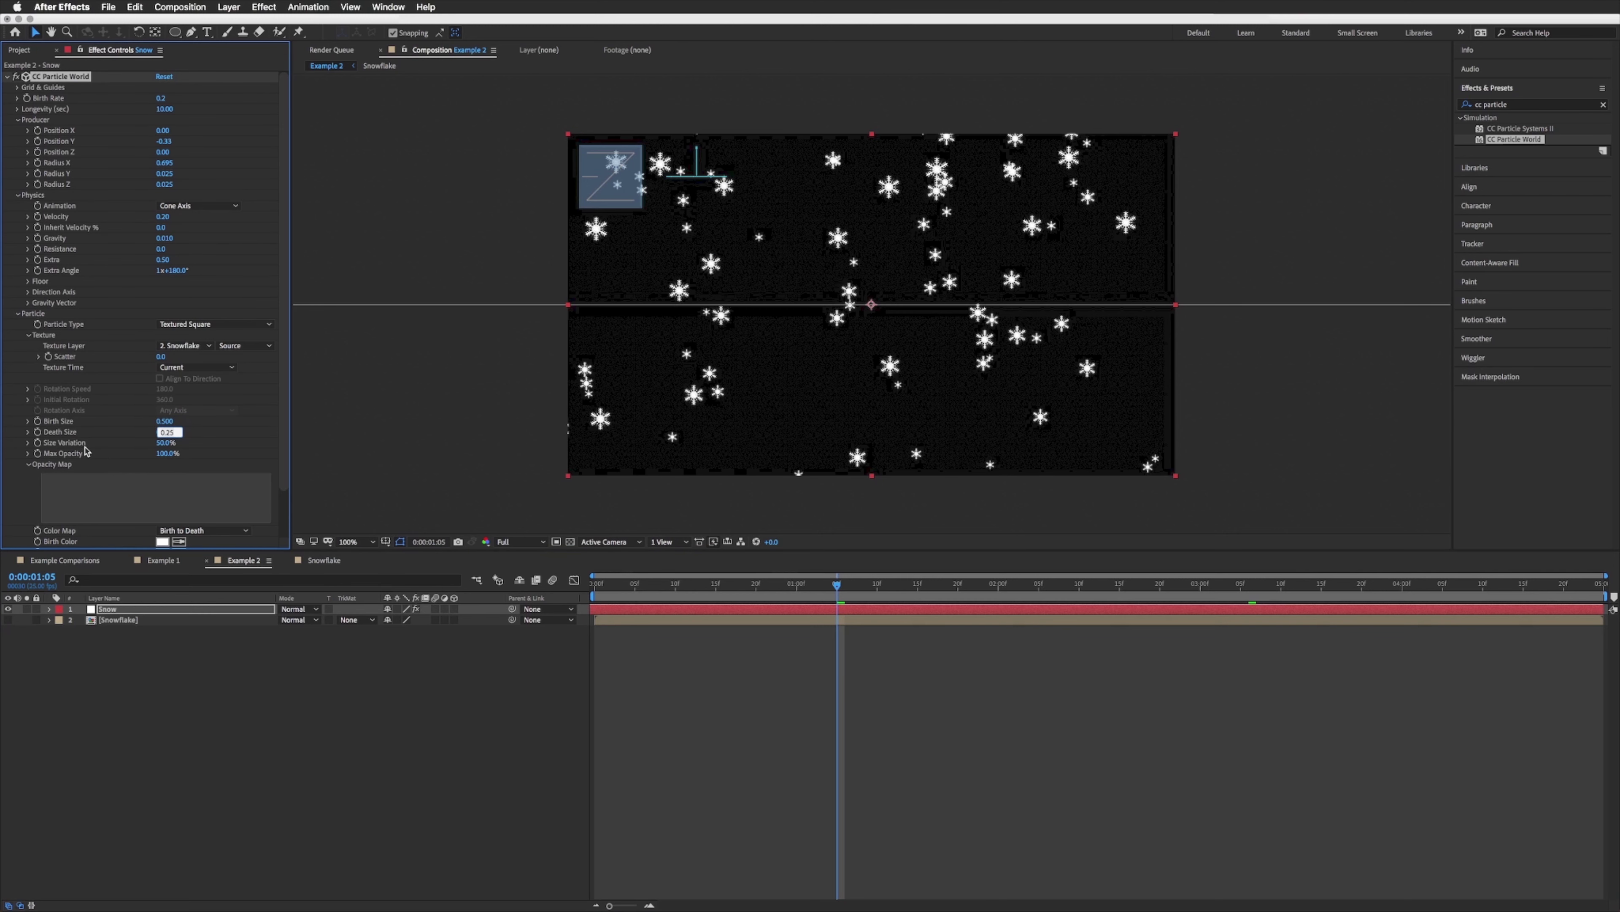
pyautogui.write('0')
pyautogui.press('Return')
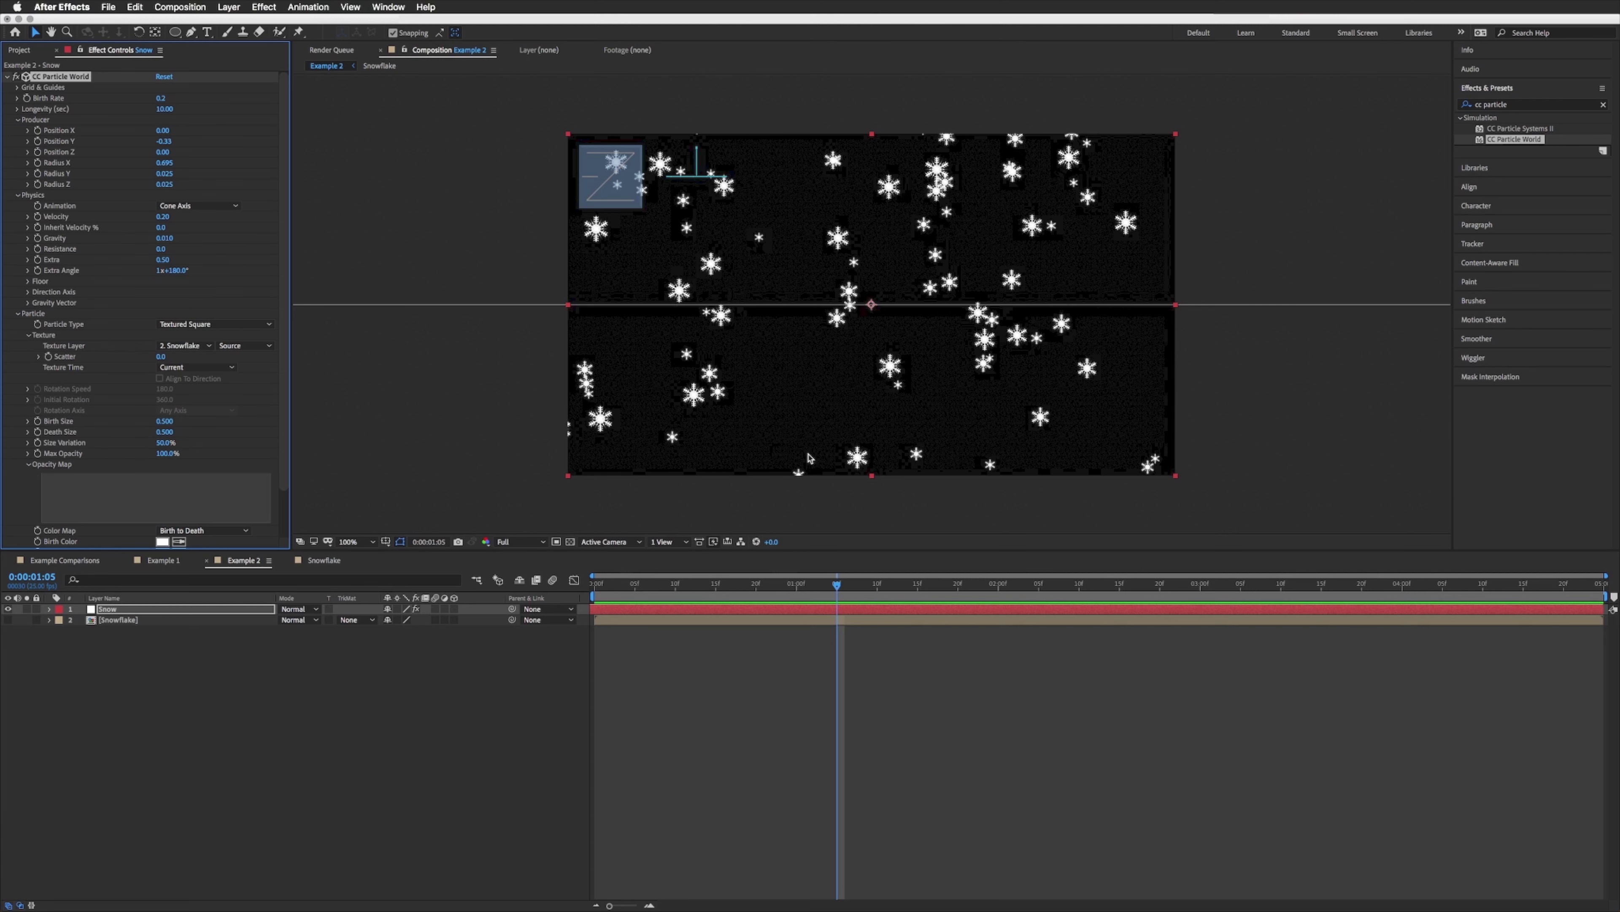
# Deselect the Snow layer and play the Example 2 snowfall preview.
pyautogui.click(731, 699)
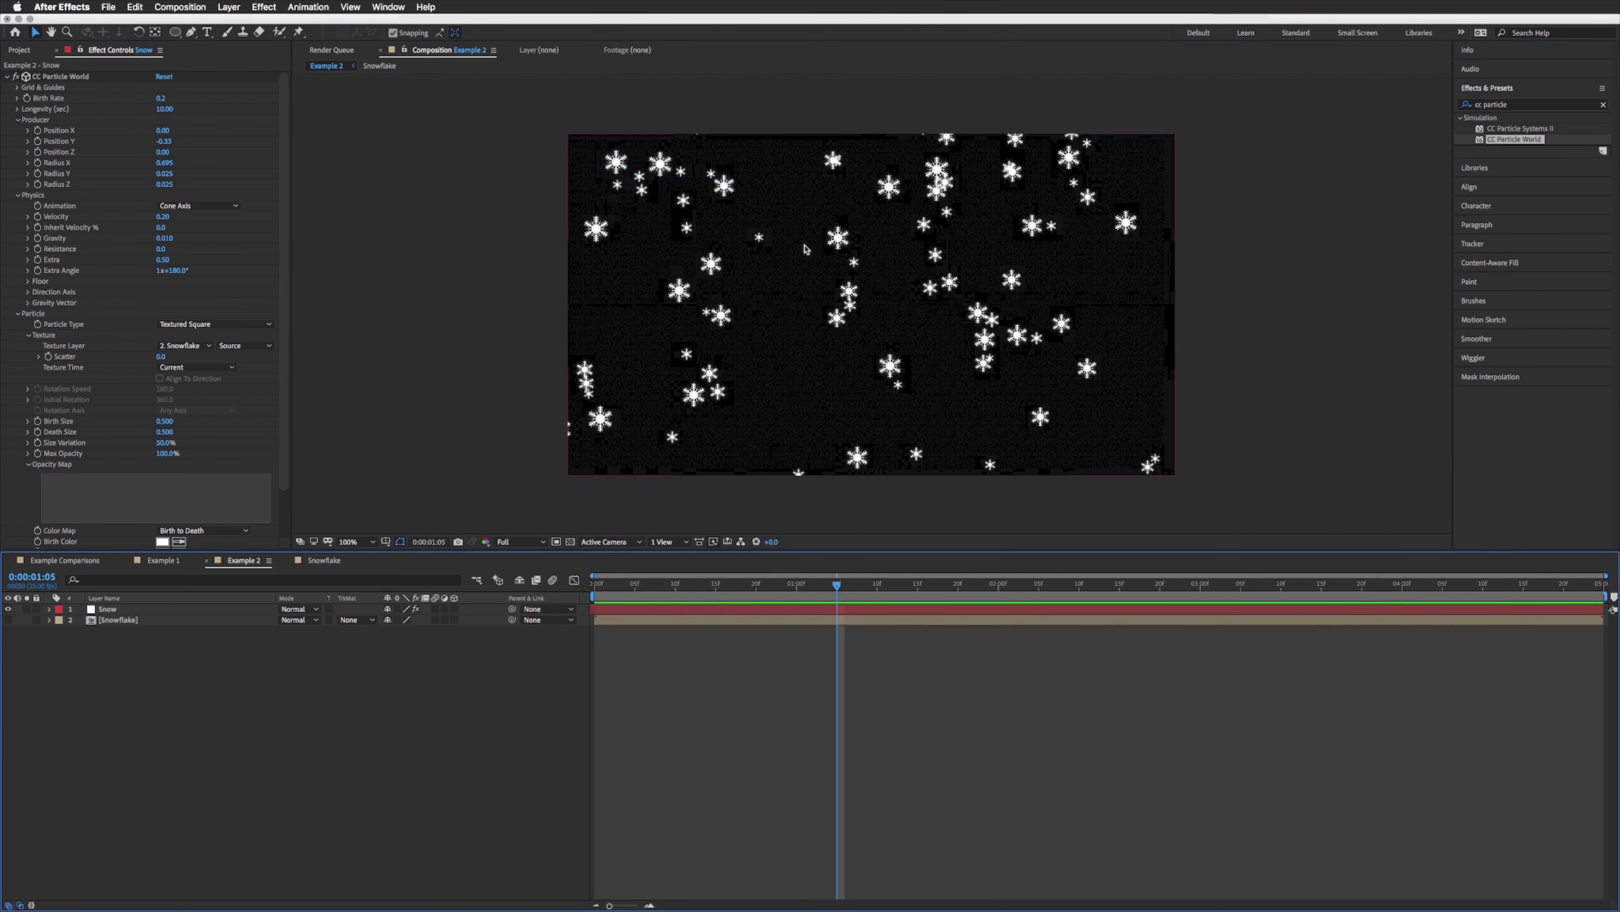
pyautogui.press('space')
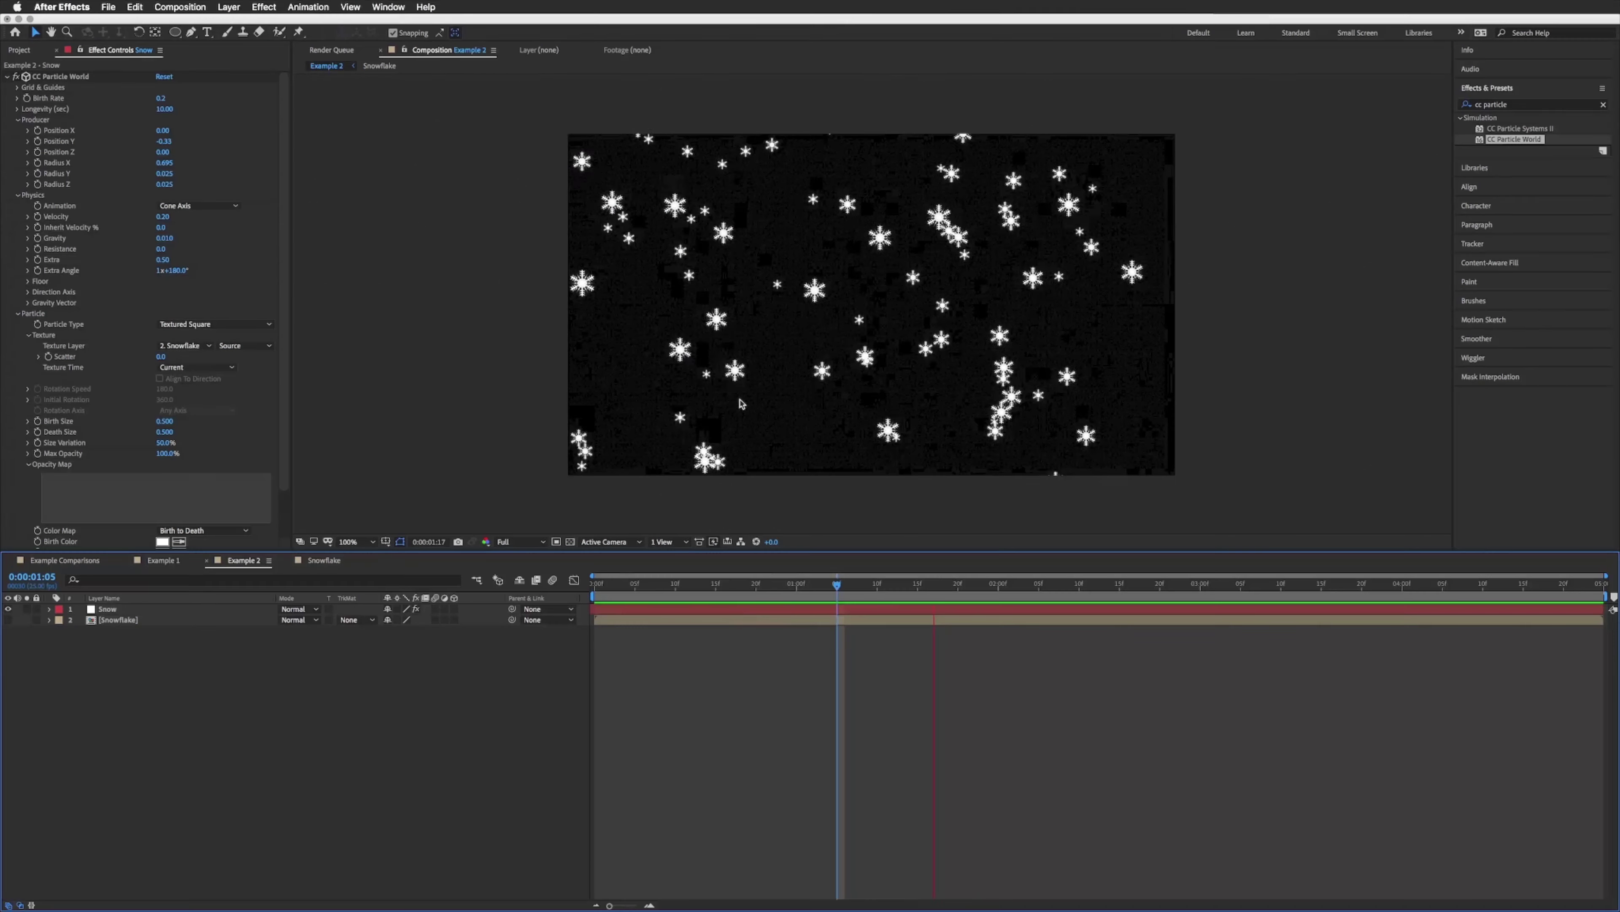